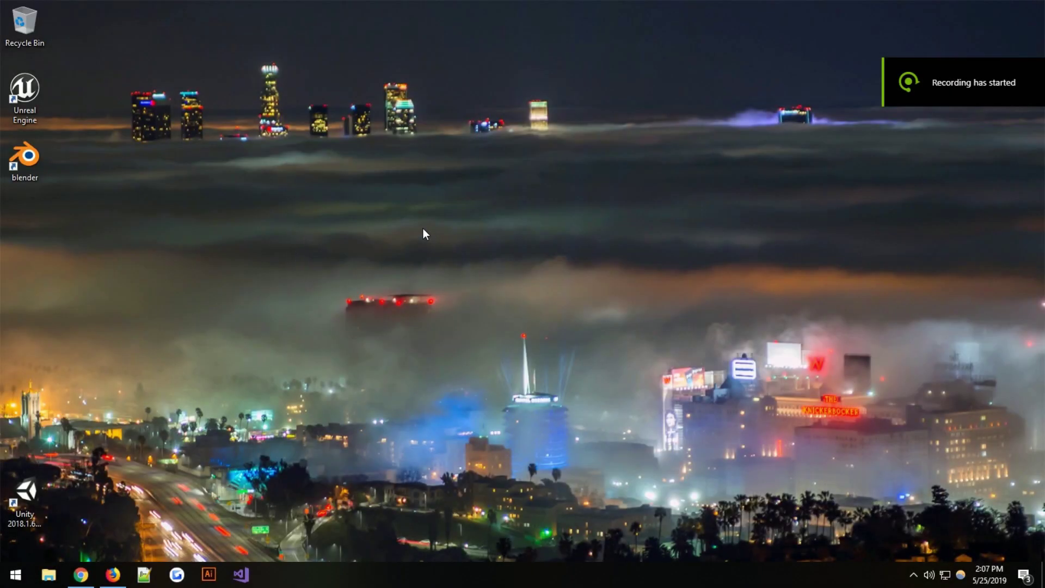
# Switch to Chrome to check the Blender 2.80 Beta Windows builds page, and minimize the browser.
pyautogui.click(81, 576)
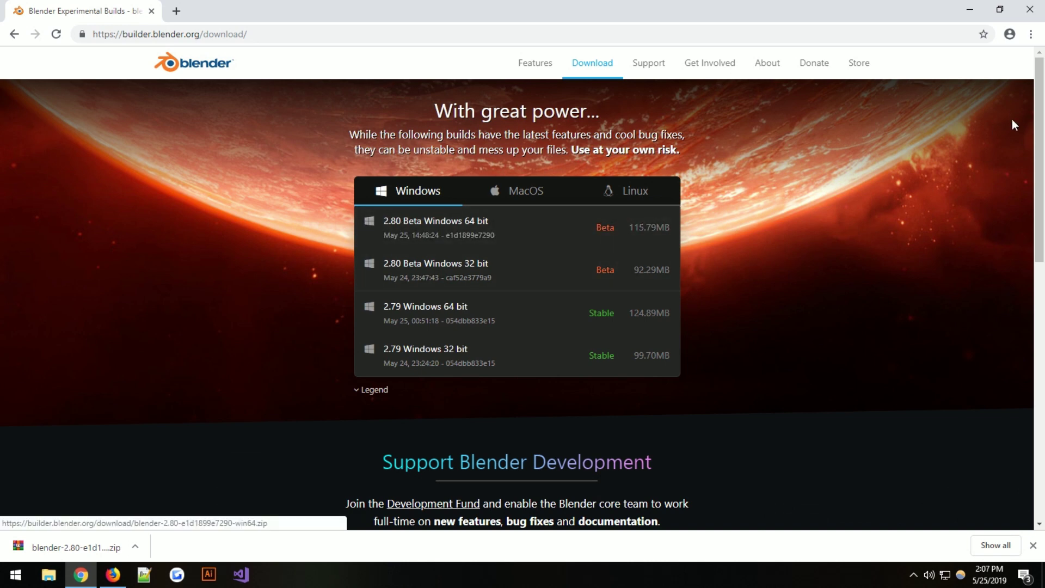
pyautogui.click(970, 10)
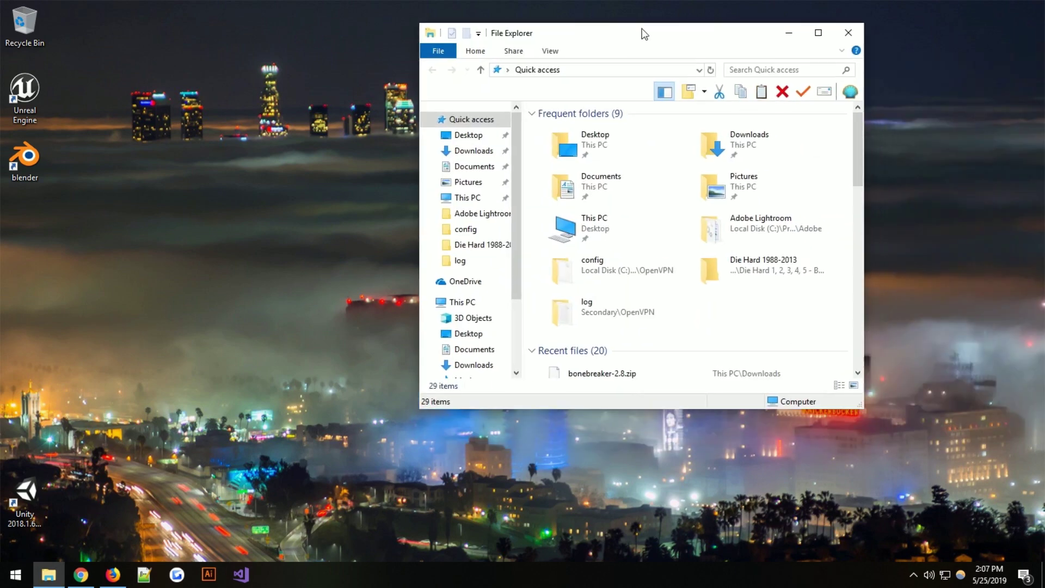
# Open the Downloads folder in File Explorer and shrink its window so the desktop is accessible.
pyautogui.doubleClick(641, 31)
pyautogui.doubleClick(335, 107)
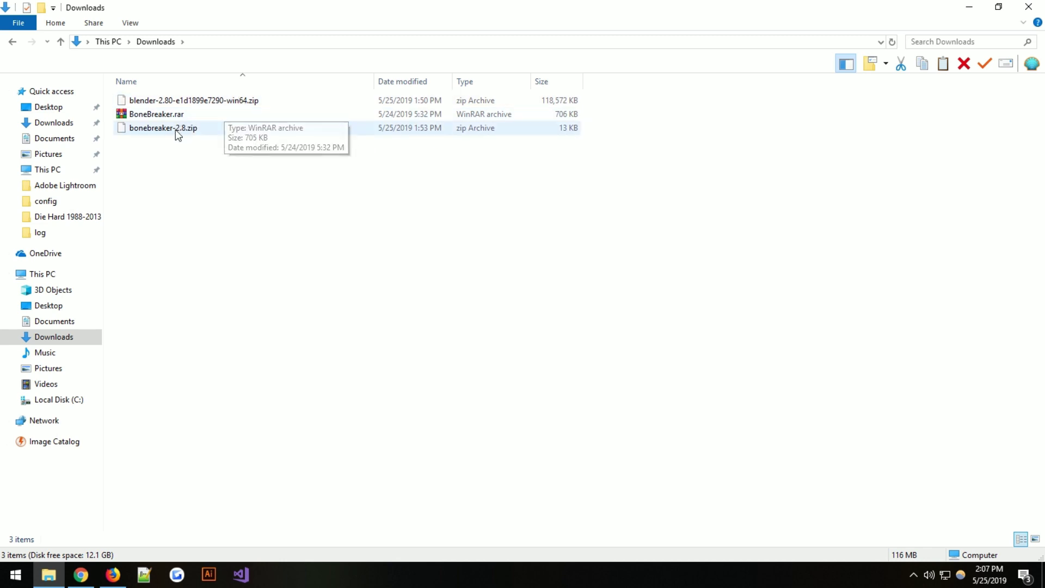
pyautogui.click(158, 132)
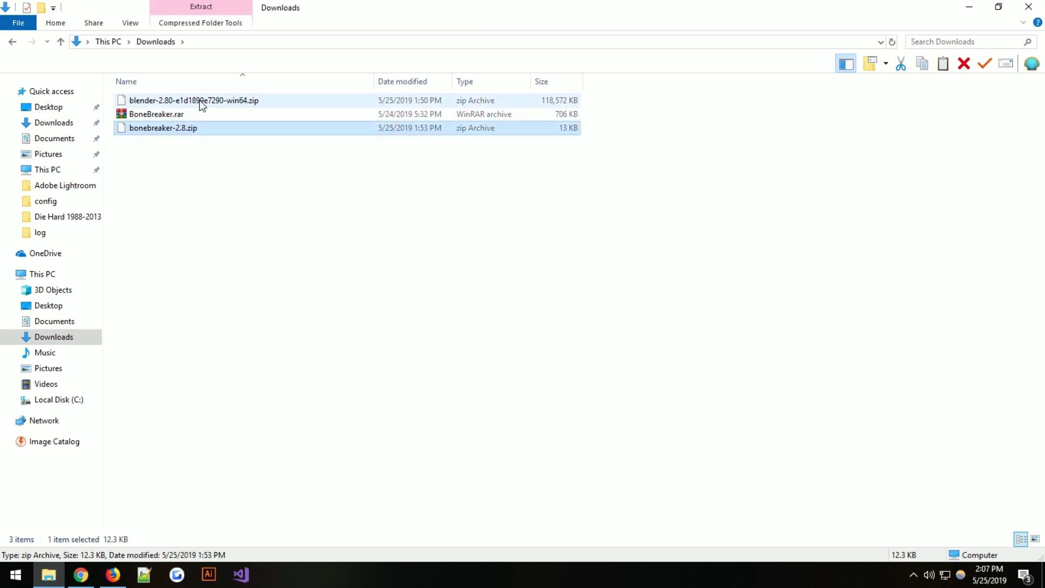
pyautogui.moveTo(329, 10); pyautogui.dragTo(773, 105)
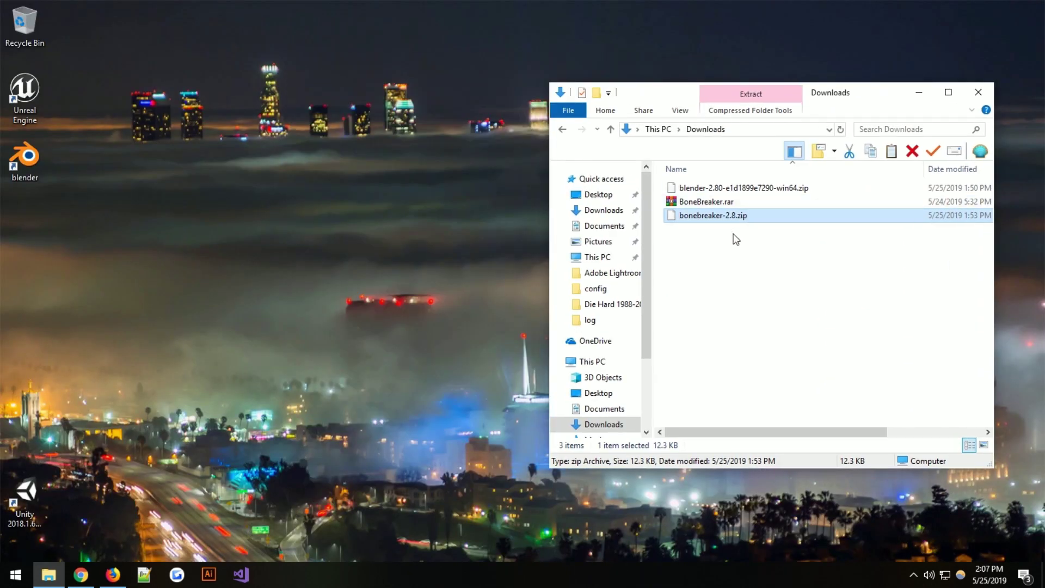
# Open blender-2.80-e1d1899e7290-win64.zip with File Explorer and extract its Blender folder to the desktop.
pyautogui.doubleClick(743, 190)
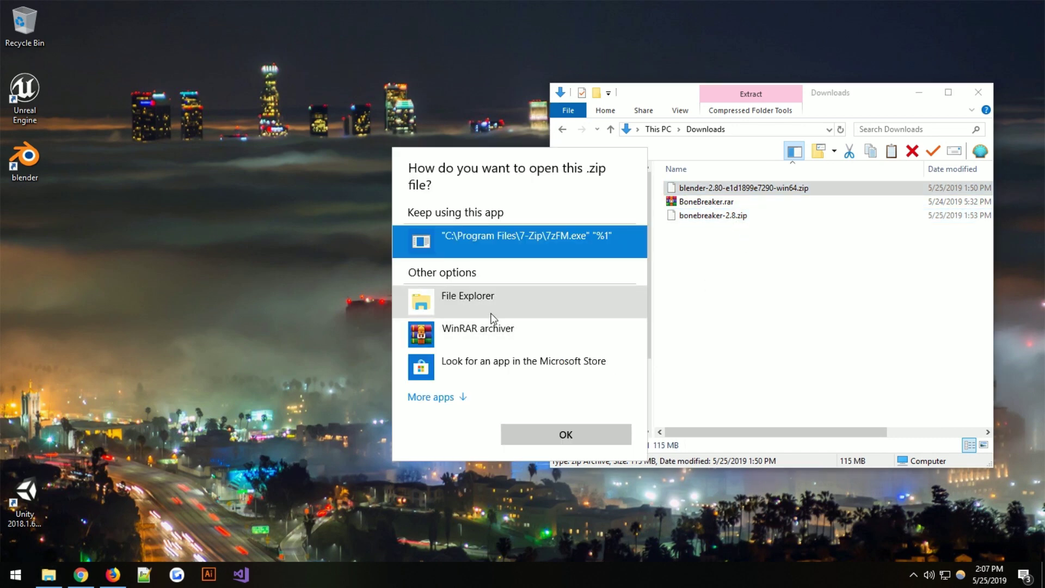
pyautogui.click(493, 317)
pyautogui.click(538, 427)
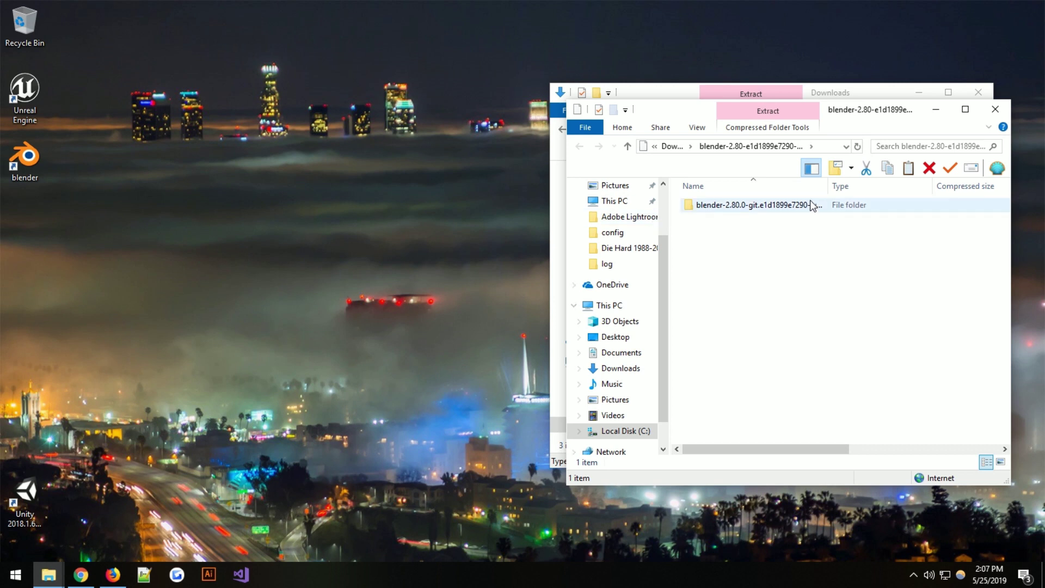
pyautogui.moveTo(567, 155); pyautogui.dragTo(355, 172)
pyautogui.click(528, 207)
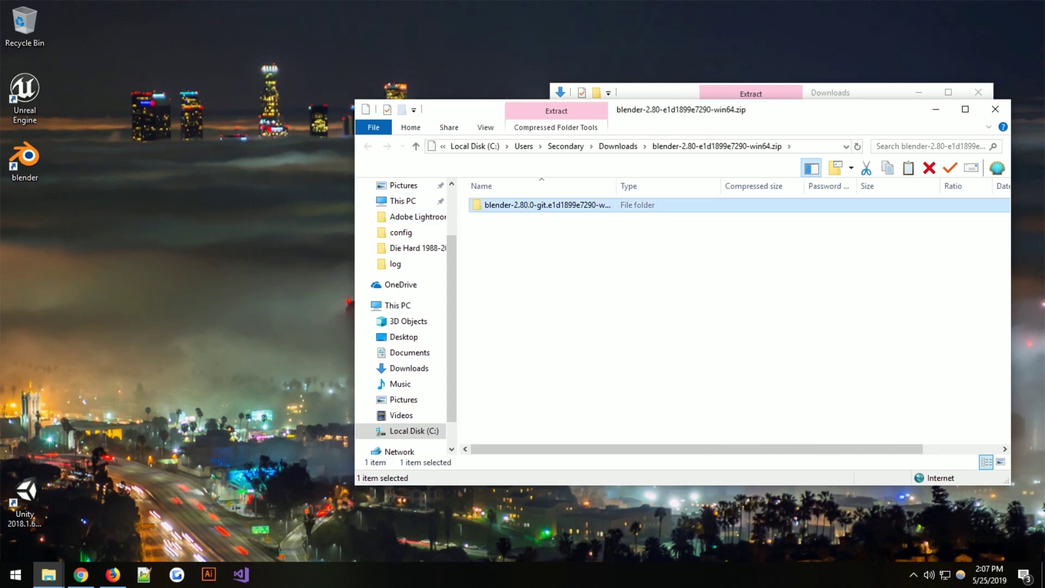
pyautogui.moveTo(528, 206); pyautogui.dragTo(241, 97)
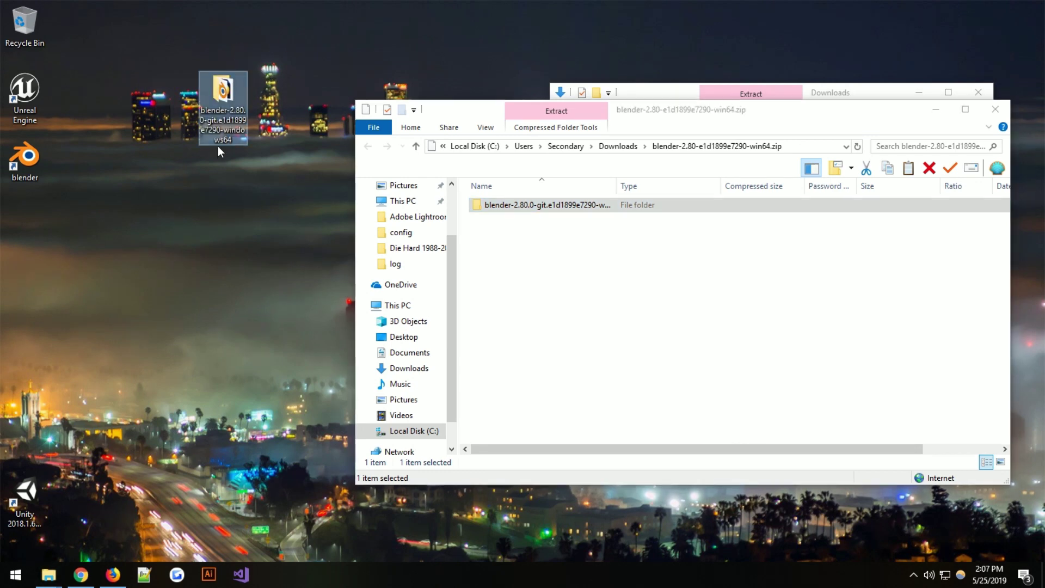
pyautogui.click(995, 109)
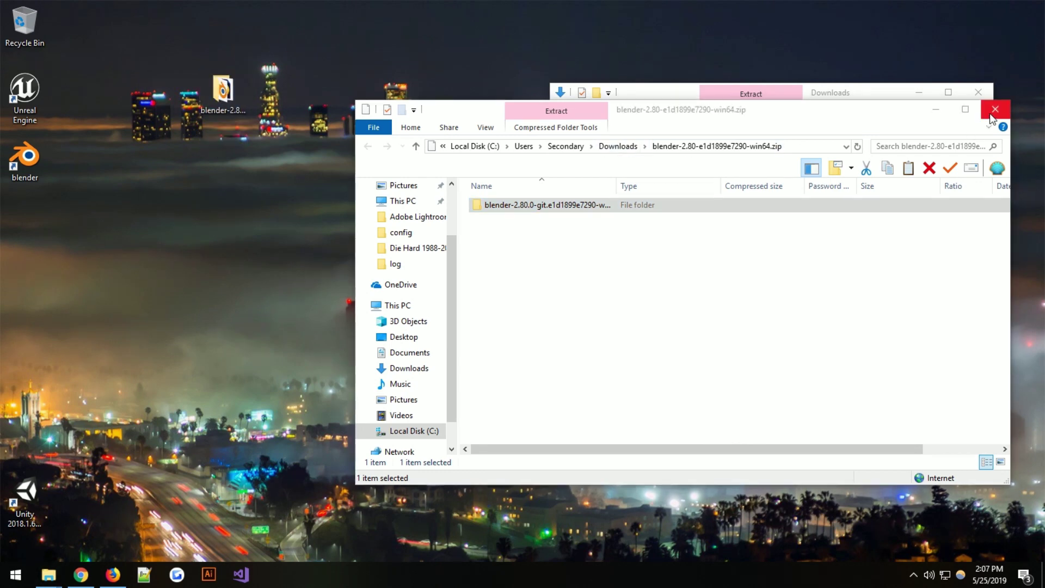
# Launch blender.exe from the extracted Blender 2.80 folder on the desktop.
pyautogui.doubleClick(217, 80)
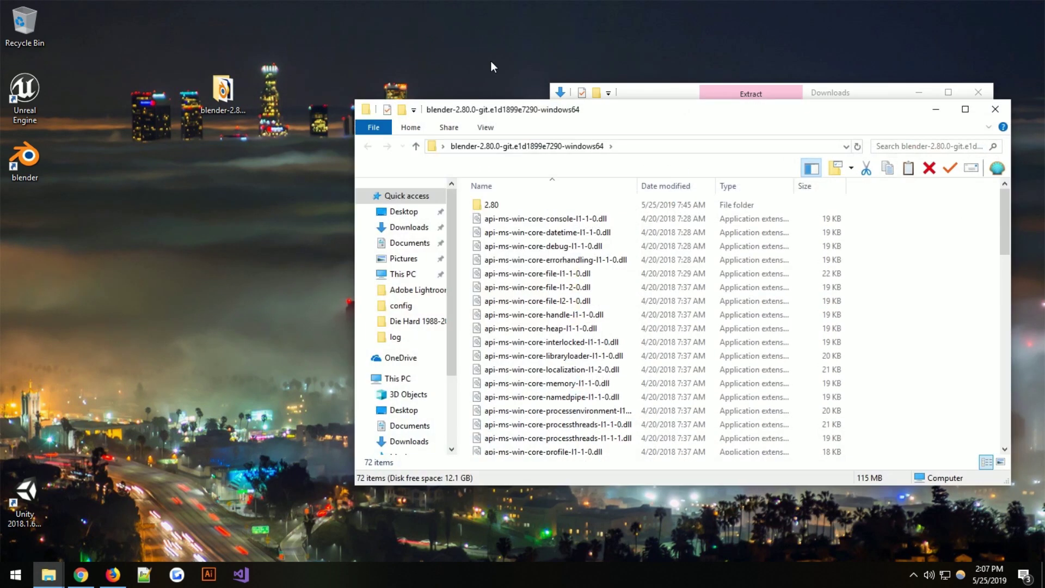
pyautogui.scroll(-15, 539, 310)
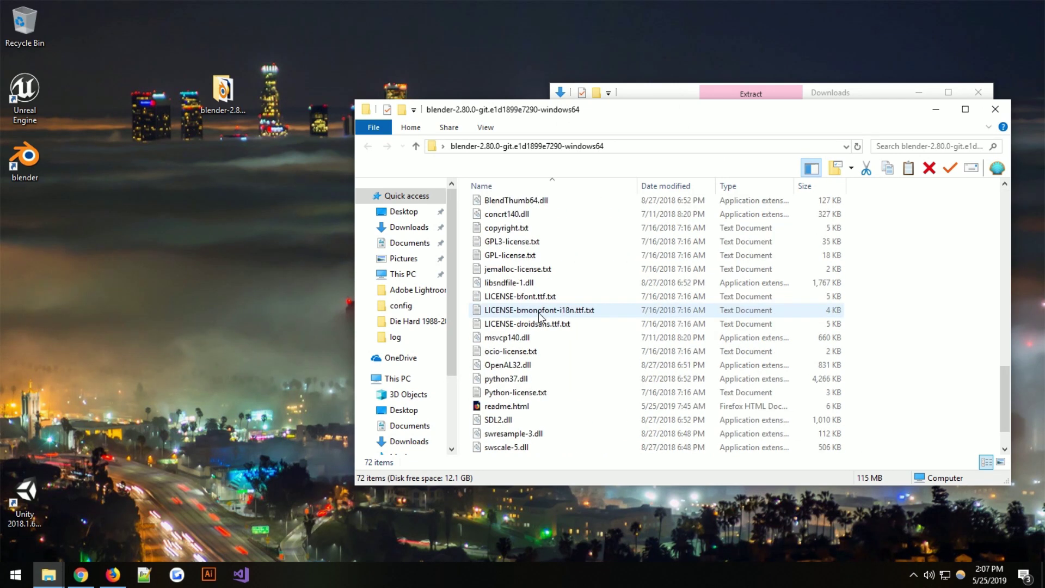
pyautogui.scroll(3, 539, 310)
pyautogui.click(514, 245)
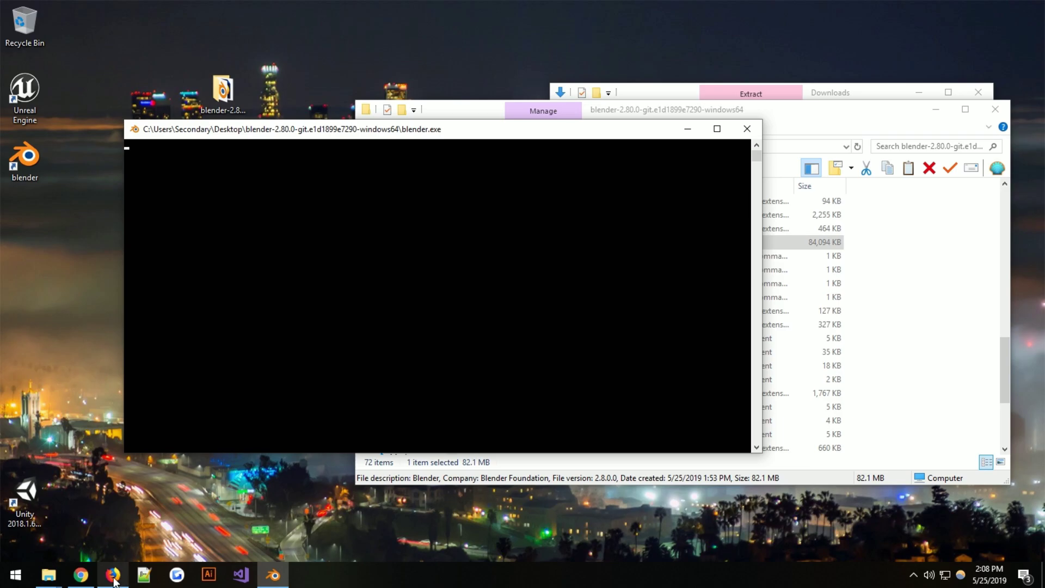
# Review the Bone Breaker Blender 2.8 download page in Firefox, return to Blender and dismiss its splash screen.
pyautogui.moveTo(114, 580)
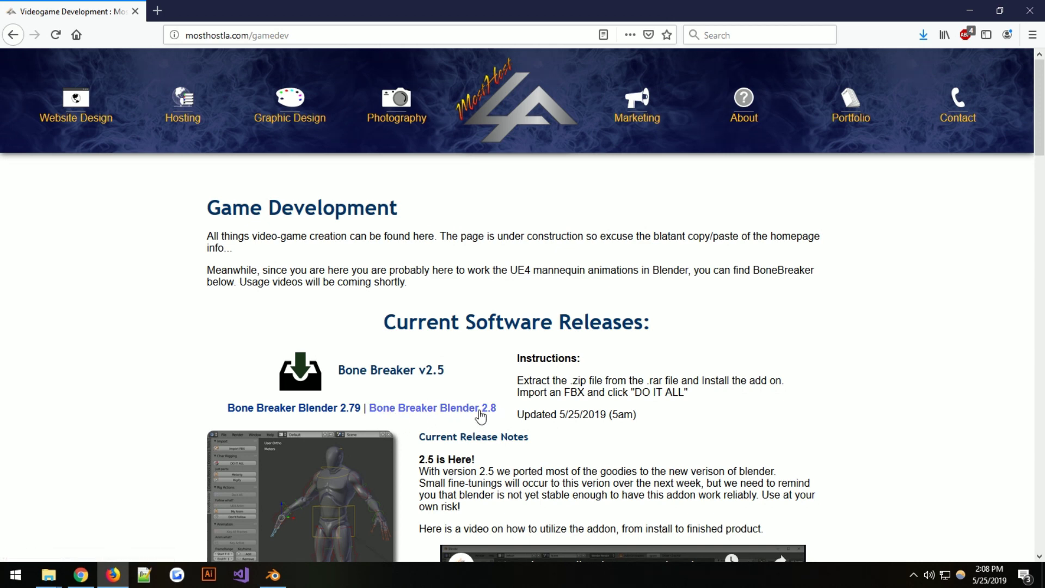
pyautogui.click(969, 10)
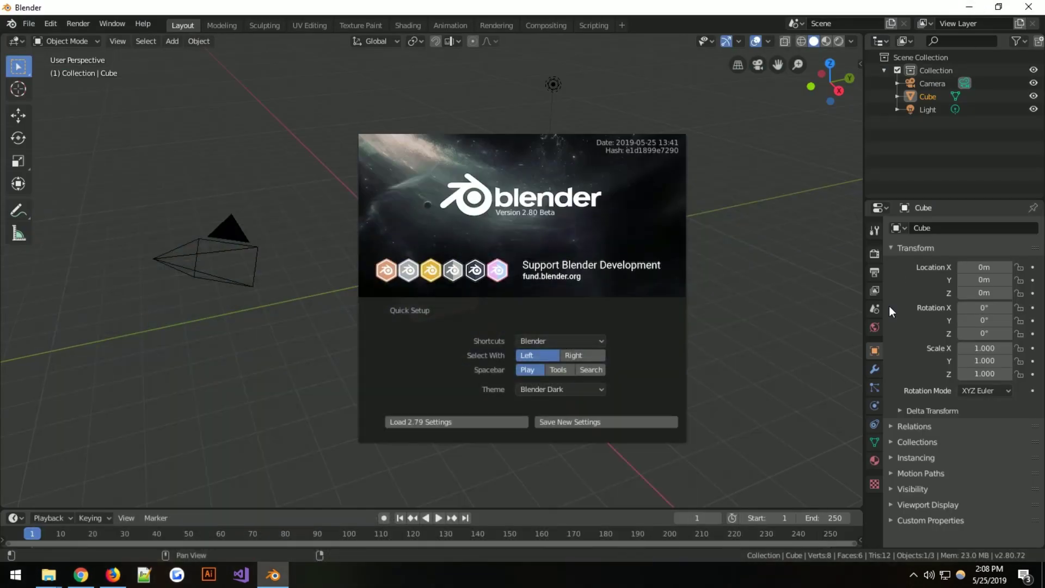
pyautogui.click(580, 157)
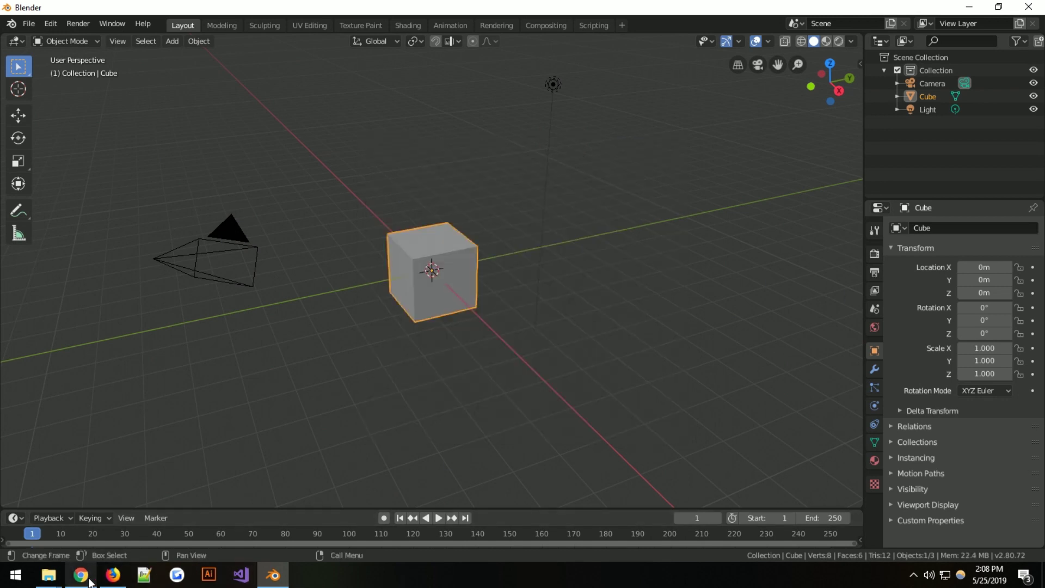
# Check the Downloads folder for bonebreaker-2.8.zip and return to Blender.
pyautogui.moveTo(48, 574)
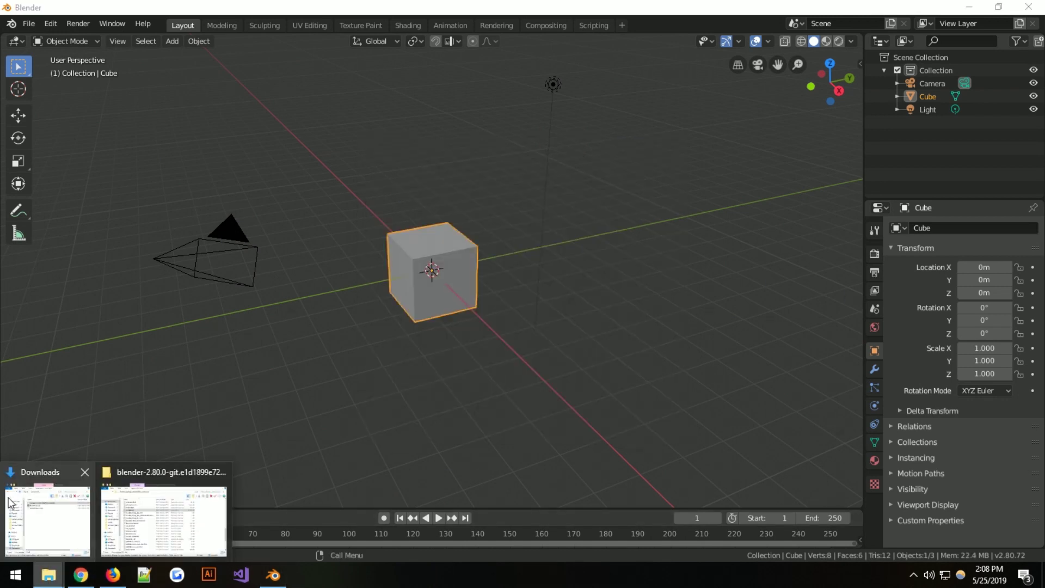
pyautogui.click(61, 520)
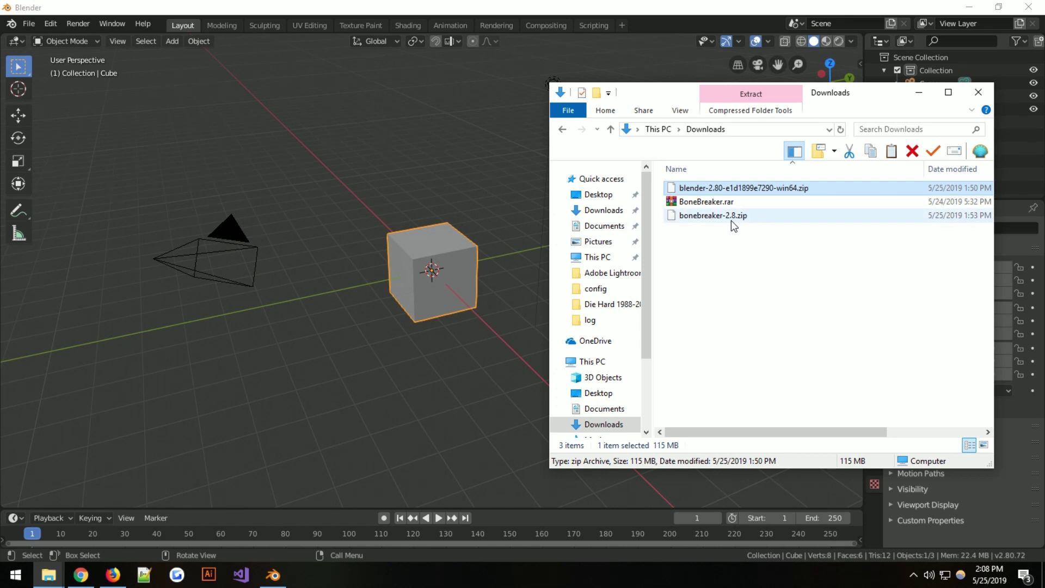
pyautogui.click(744, 129)
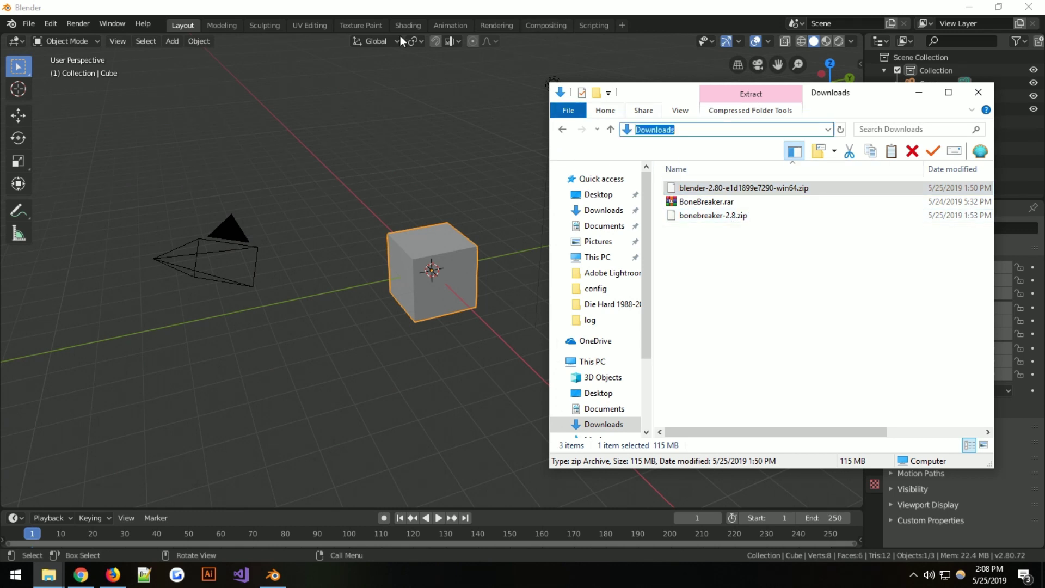
pyautogui.click(201, 8)
# Open the Add-ons section of the Blender Preferences.
pyautogui.click(24, 26)
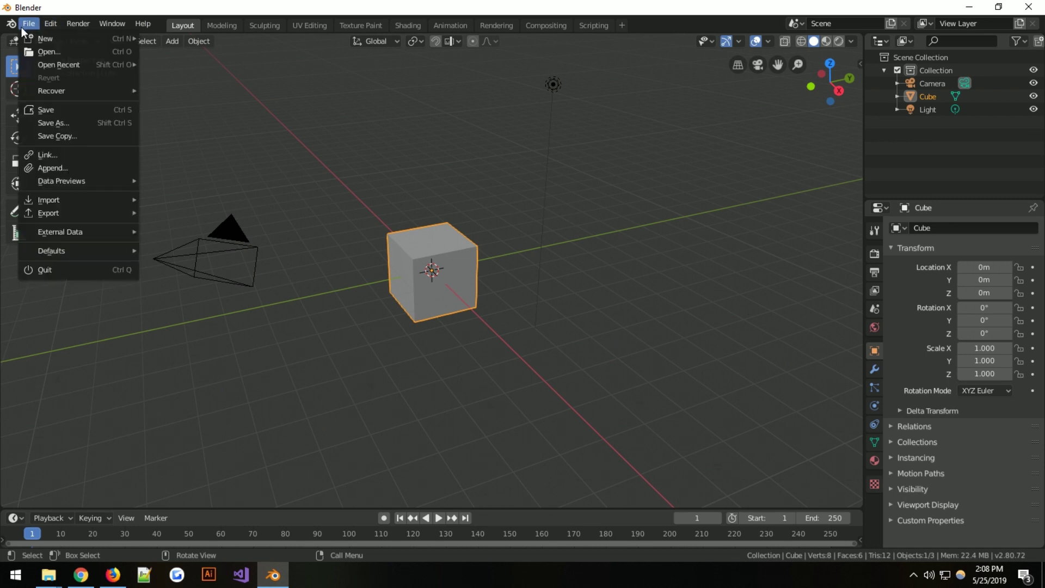
pyautogui.moveTo(50, 23)
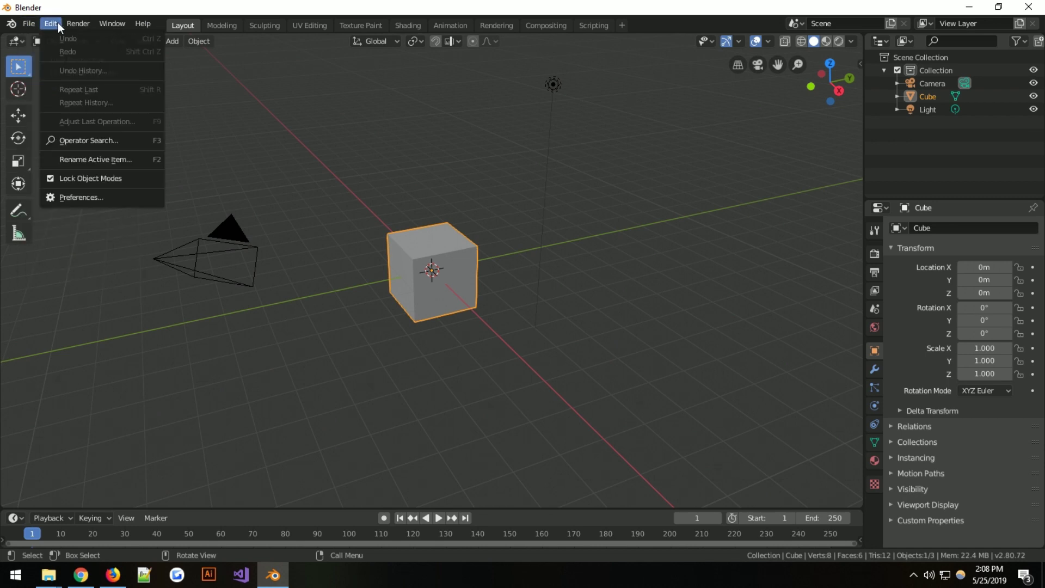
pyautogui.click(119, 196)
pyautogui.moveTo(226, 38); pyautogui.dragTo(343, 58)
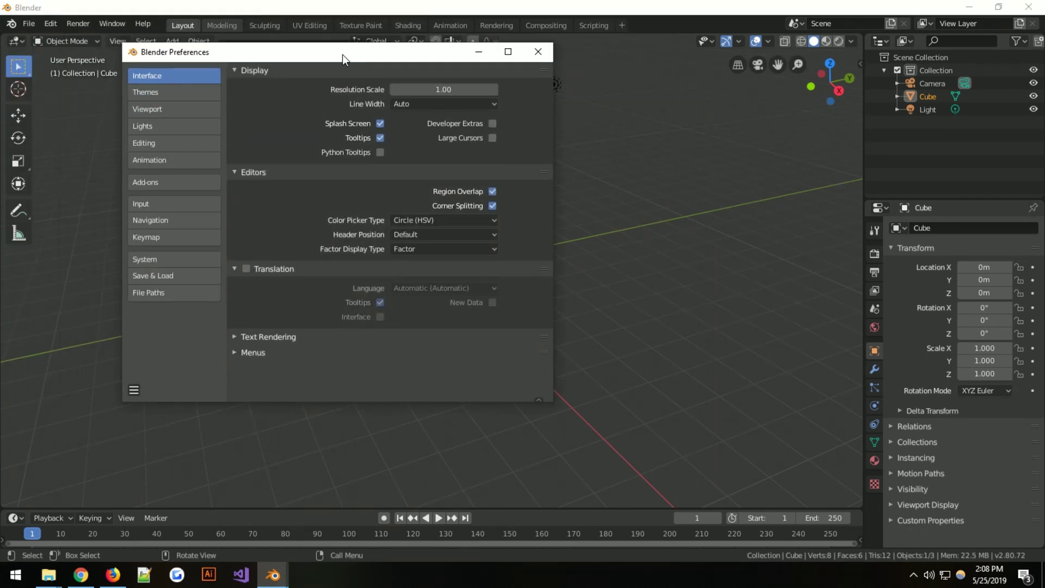
pyautogui.click(153, 181)
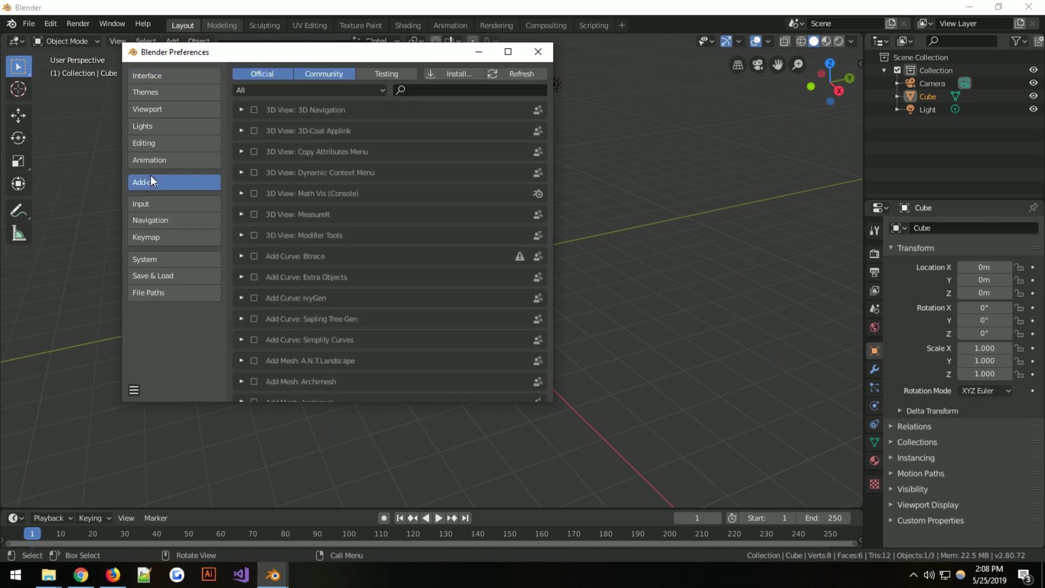
# Install the add-on from bonebreaker-2.8.zip in the Downloads folder and enable Rigging: BoneBreaker.
pyautogui.click(474, 74)
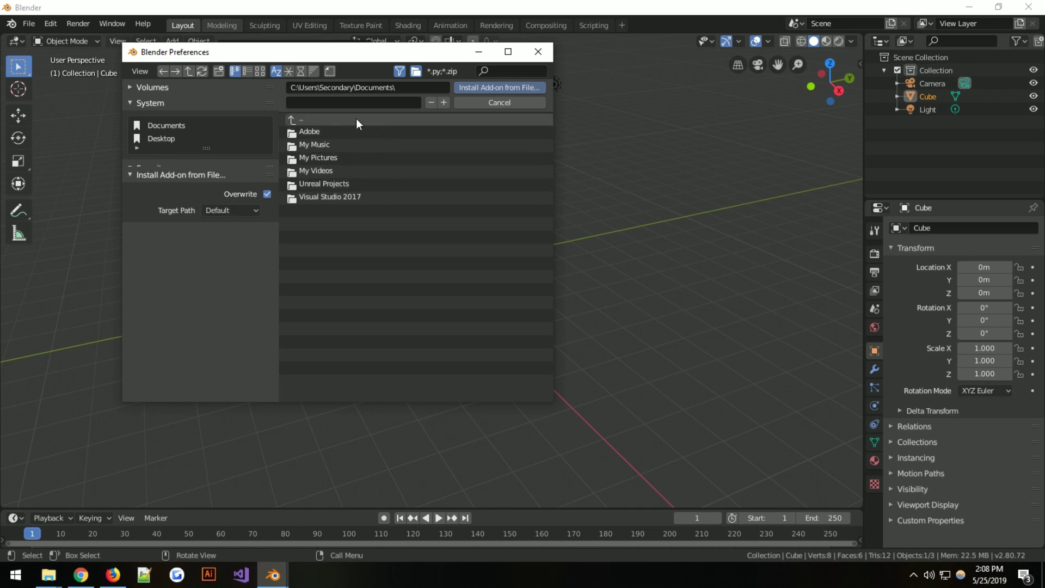
pyautogui.click(347, 102)
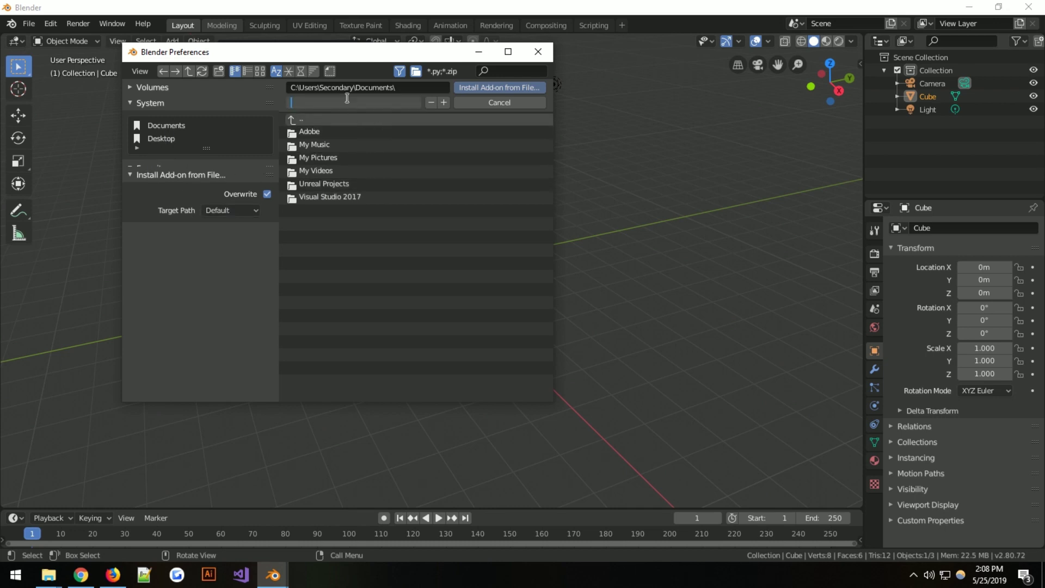
pyautogui.click(301, 118)
pyautogui.click(289, 119)
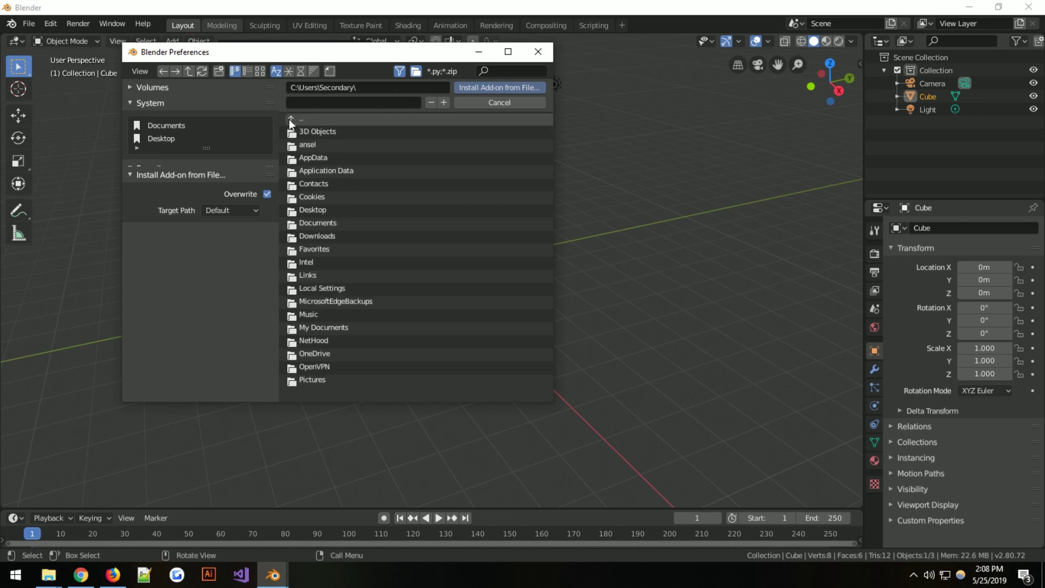
pyautogui.click(313, 236)
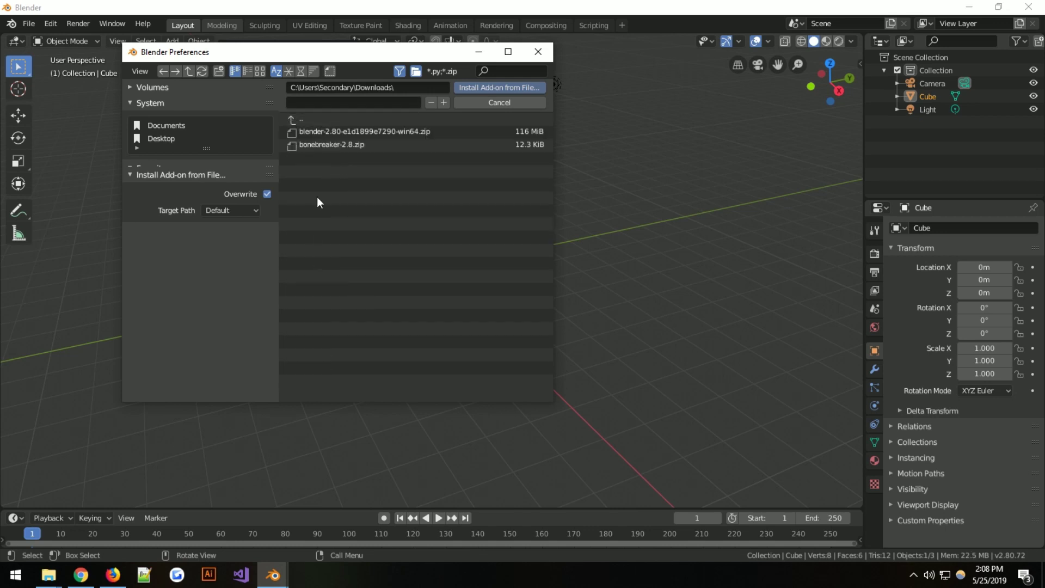
pyautogui.click(323, 145)
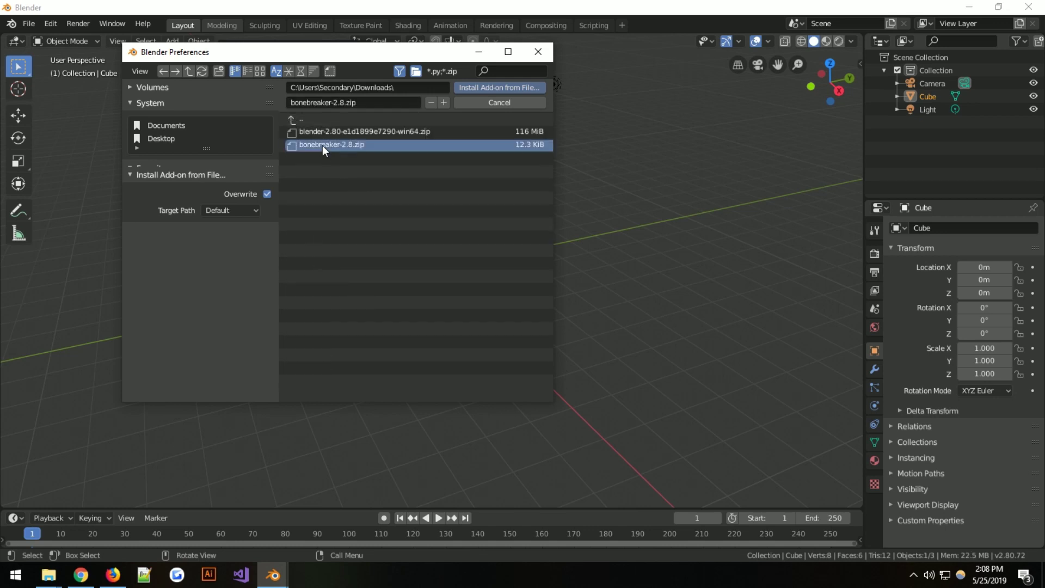
pyautogui.click(519, 89)
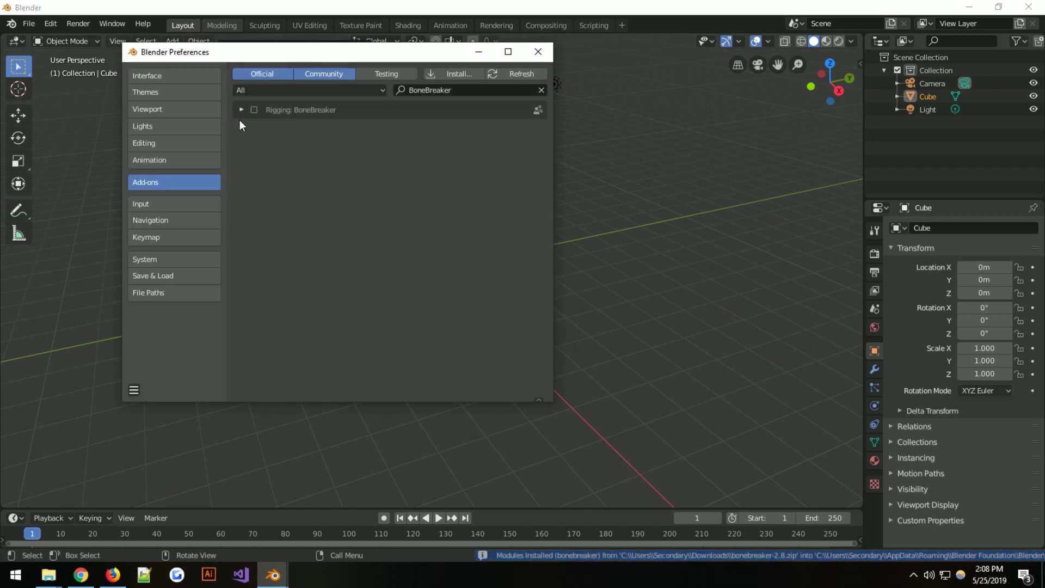
pyautogui.click(253, 110)
# Search the add-ons for "rigi" and enable Rigging: Rigify.
pyautogui.click(512, 88)
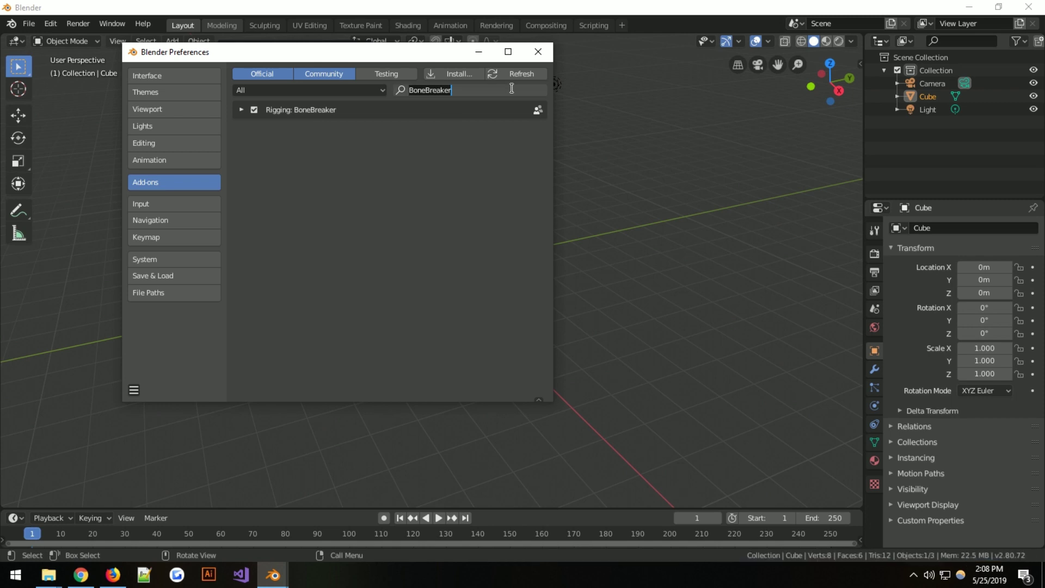
pyautogui.hotkey('ctrl', 'a')
pyautogui.press('BackSpace')
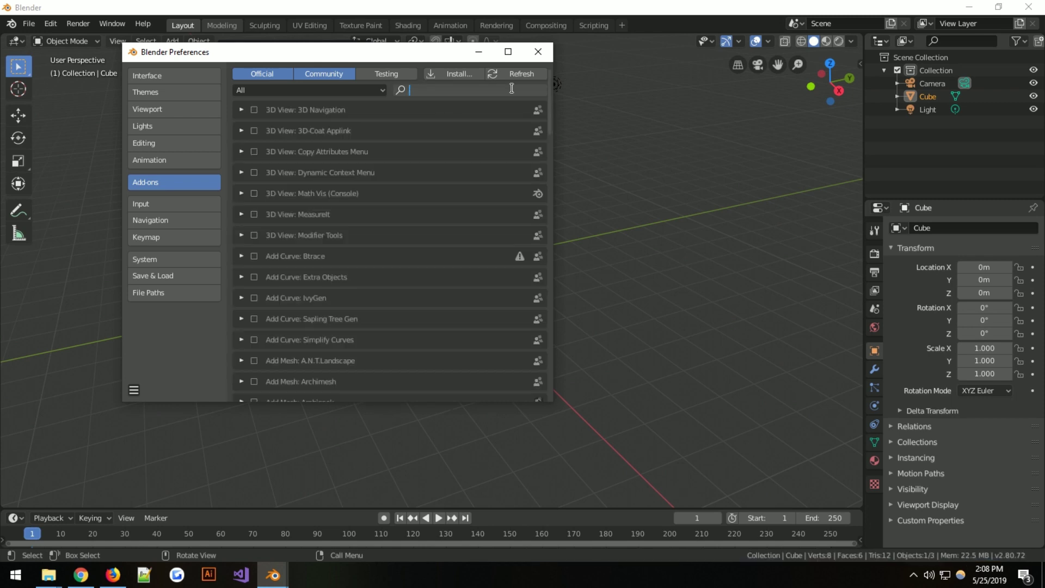
pyautogui.write('rigi')
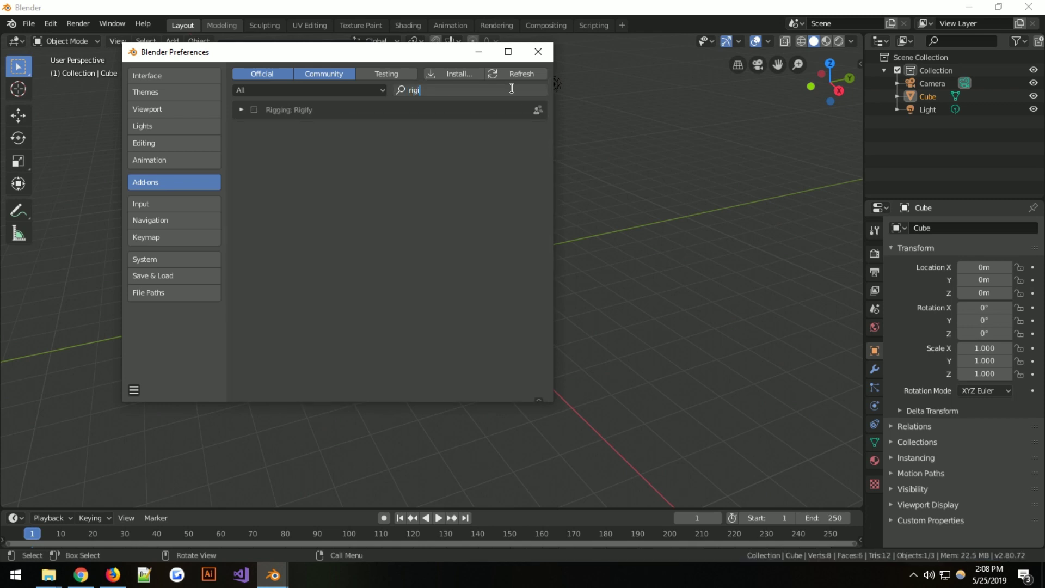
pyautogui.press('Return')
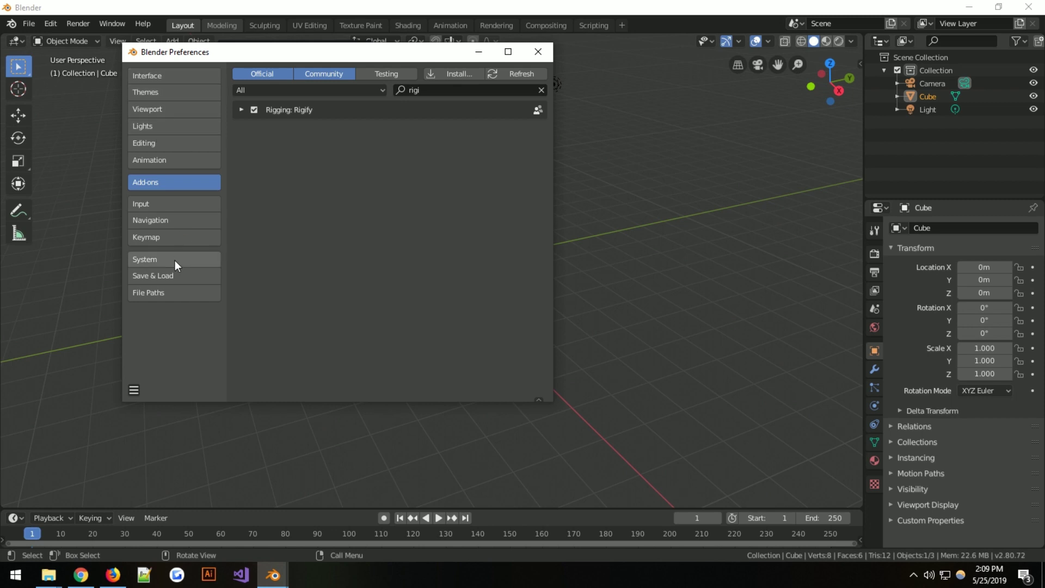
# Save the current state of the preferences, leave Auto-Save Preferences enabled, and close the Blender Preferences.
pyautogui.click(170, 277)
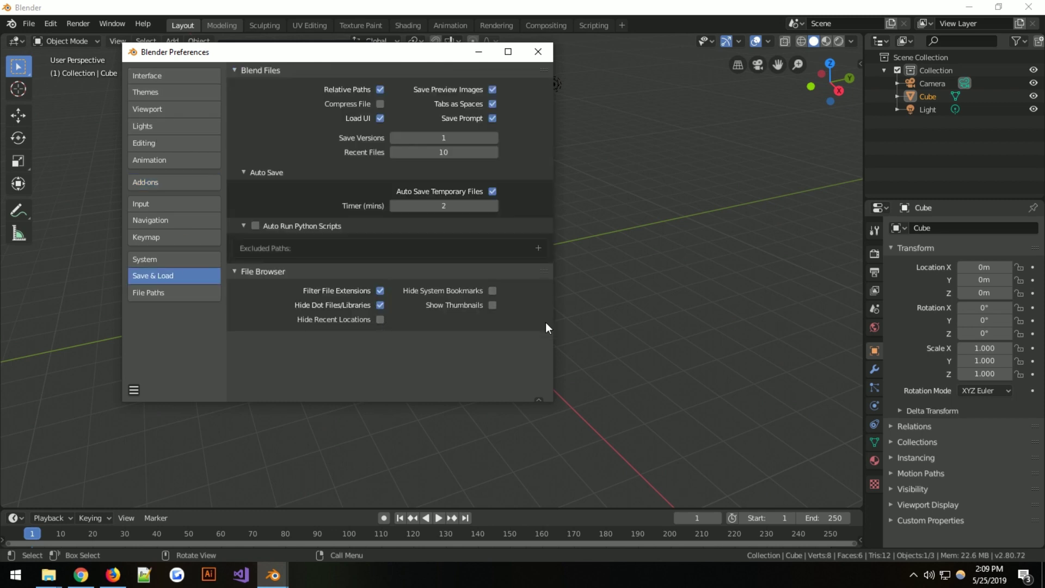
pyautogui.click(134, 389)
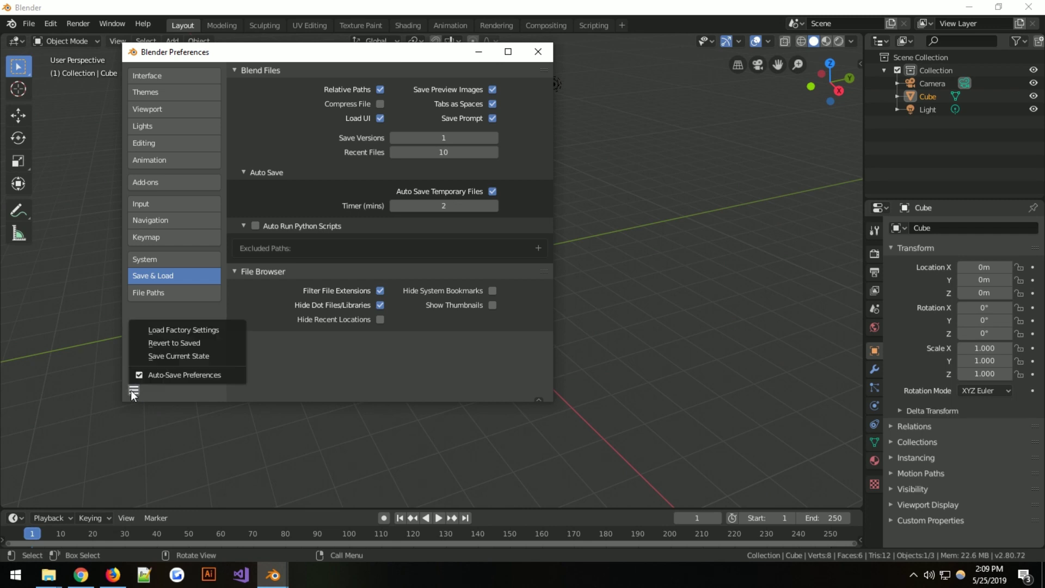
pyautogui.click(185, 357)
pyautogui.click(133, 391)
pyautogui.click(185, 375)
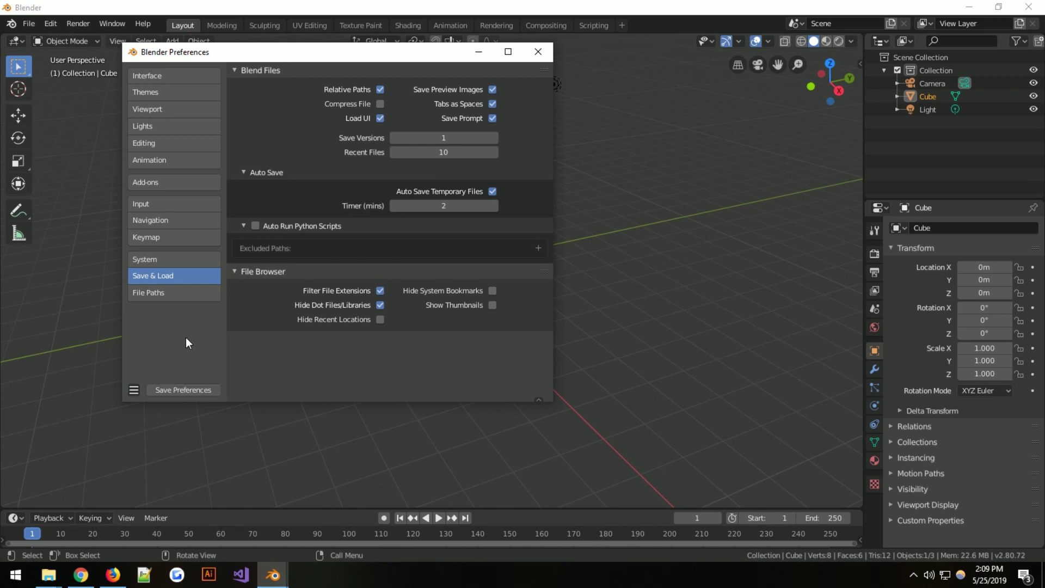
pyautogui.click(134, 390)
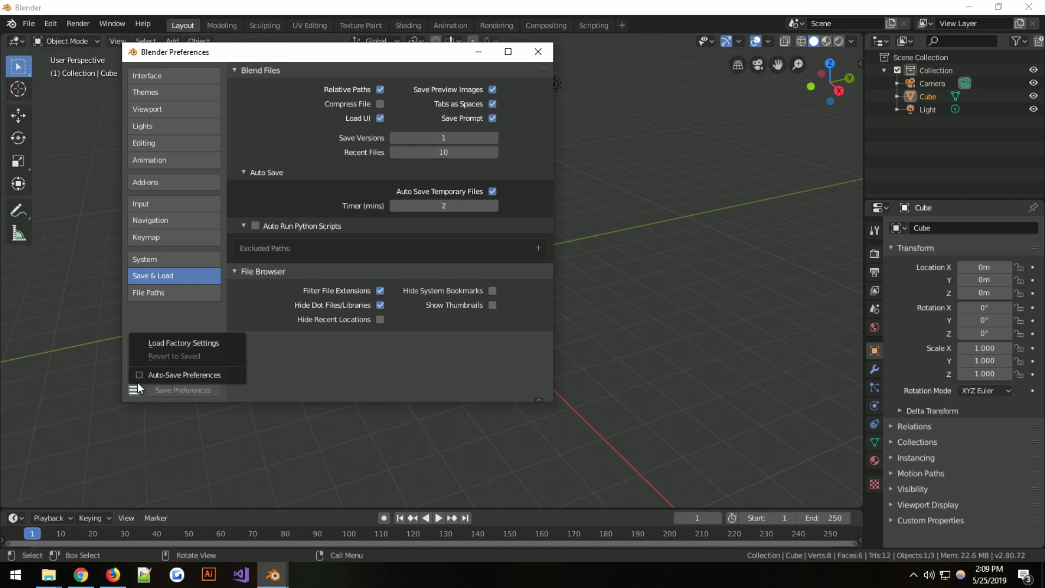
pyautogui.click(140, 376)
pyautogui.click(538, 52)
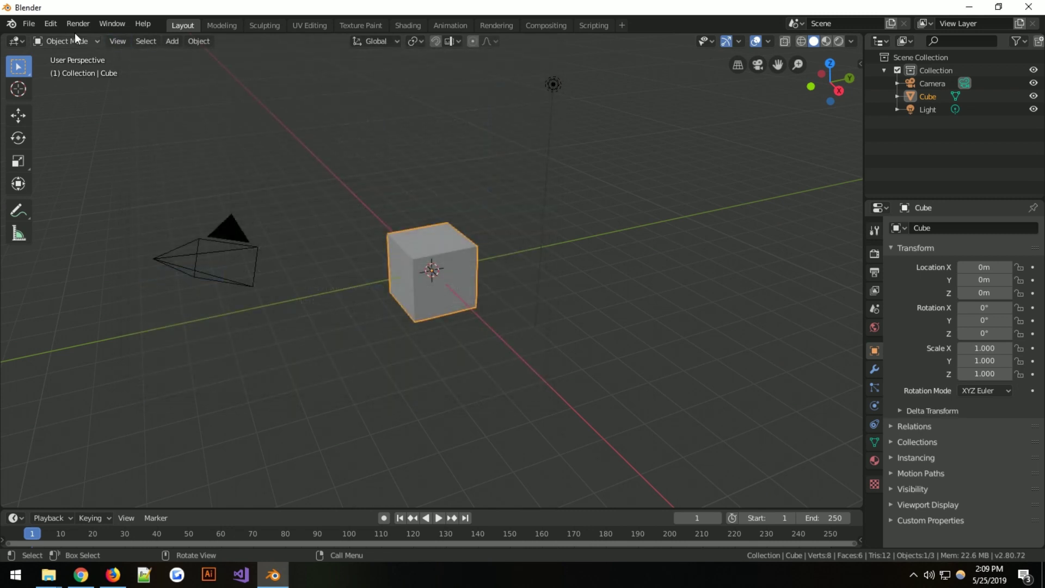
# Quit Blender, close the Downloads folder and relaunch Blender from blender.exe.
pyautogui.click(28, 24)
pyautogui.click(60, 271)
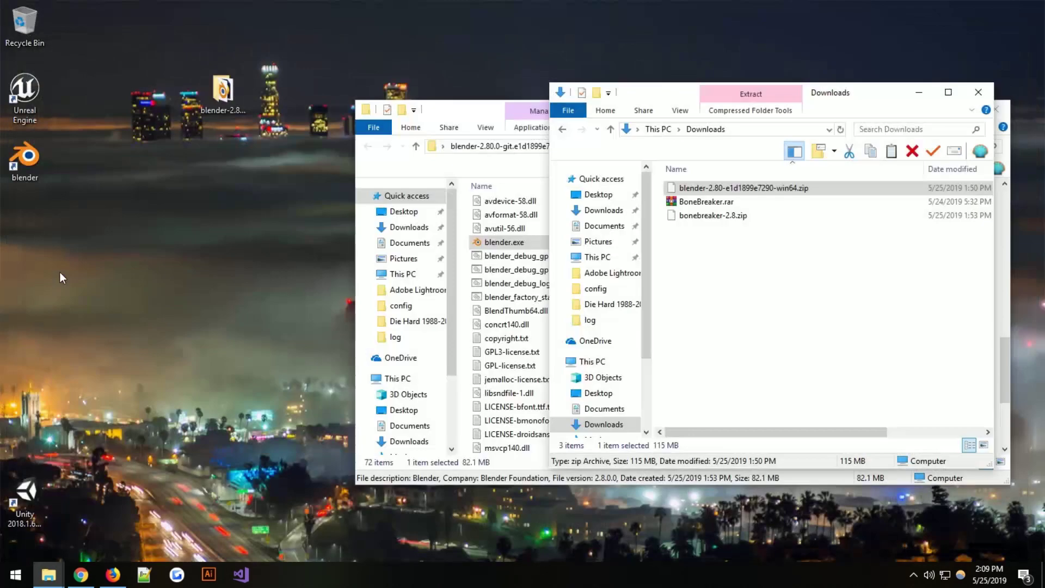
pyautogui.click(978, 92)
pyautogui.doubleClick(511, 240)
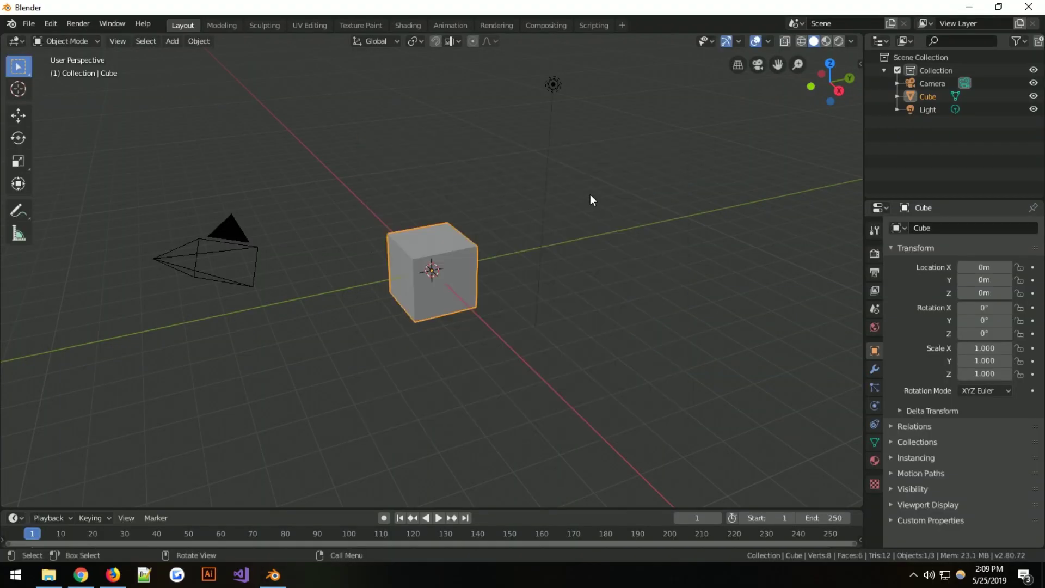
# Show the 3D viewport's sidebar and open the BoneBreaker tools.
pyautogui.moveTo(398, 151)
pyautogui.mouseDown(button='middle')
pyautogui.moveTo(427, 133)
pyautogui.moveTo(380, 140)
pyautogui.moveTo(415, 128)
pyautogui.mouseUp(button='middle')
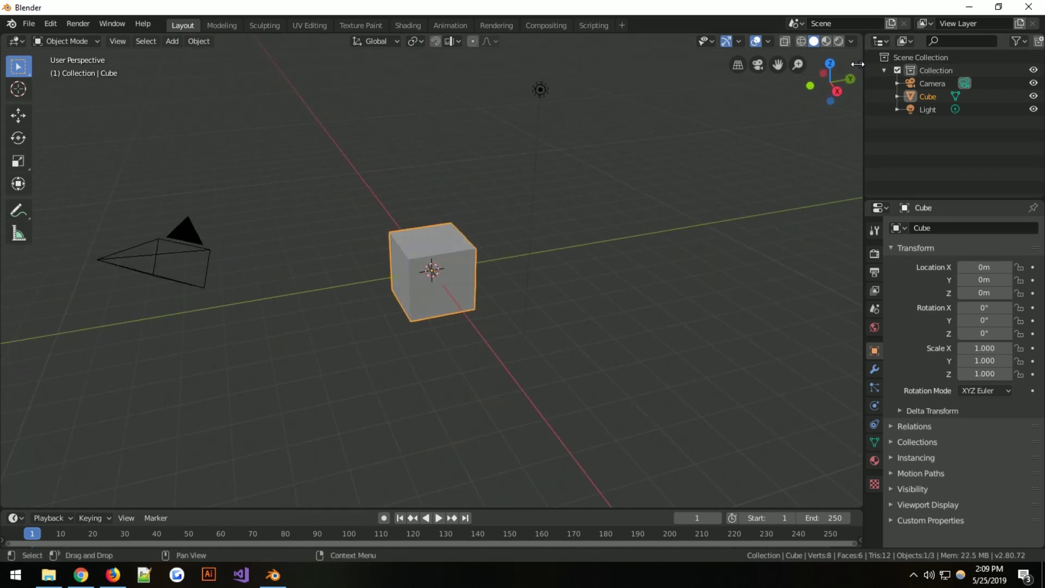
pyautogui.press('n')
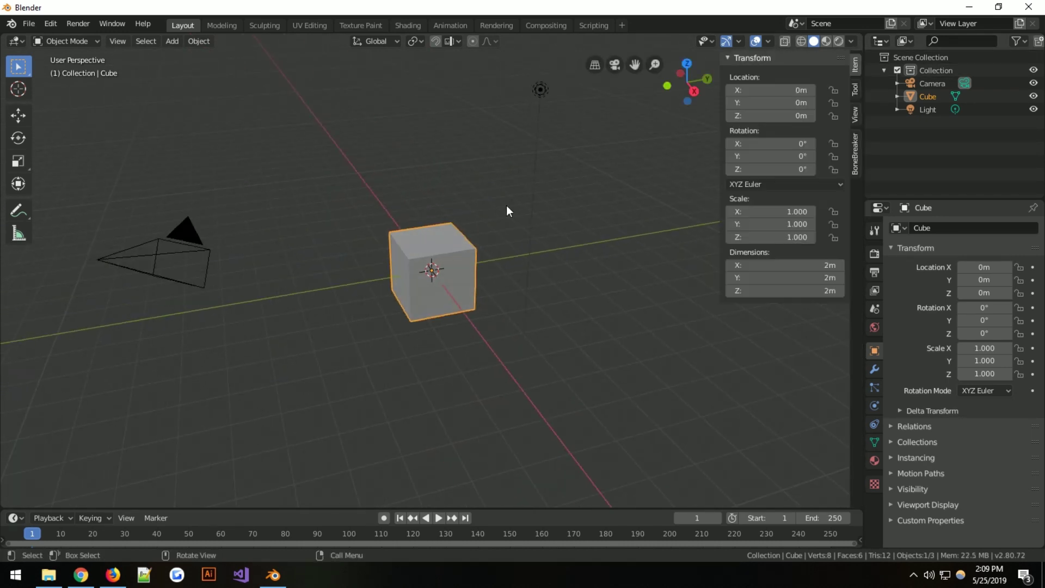
pyautogui.click(856, 154)
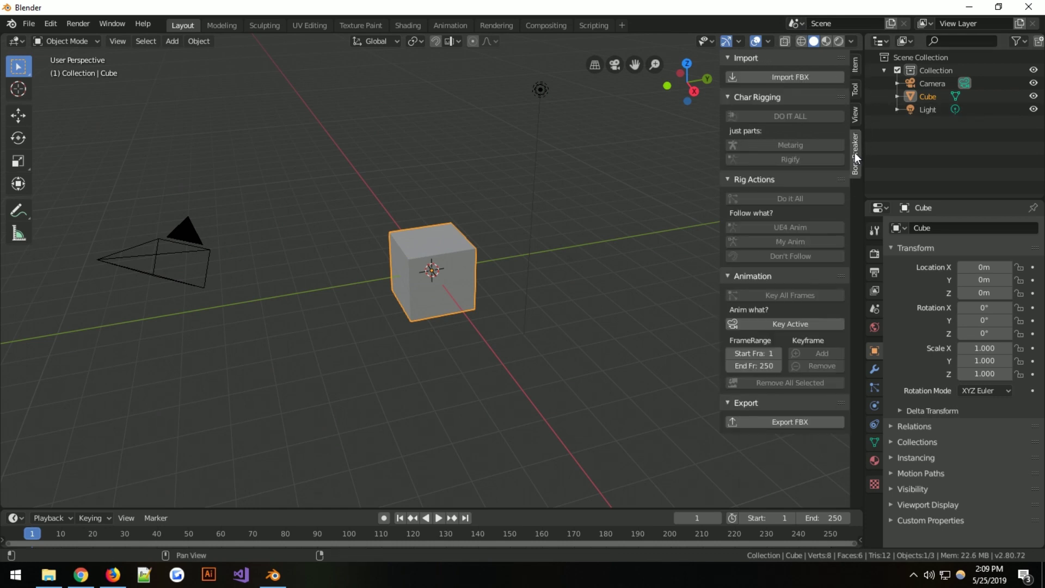
# Delete the default cube, camera and light from the scene.
pyautogui.moveTo(515, 152); pyautogui.dragTo(424, 178, button='middle')
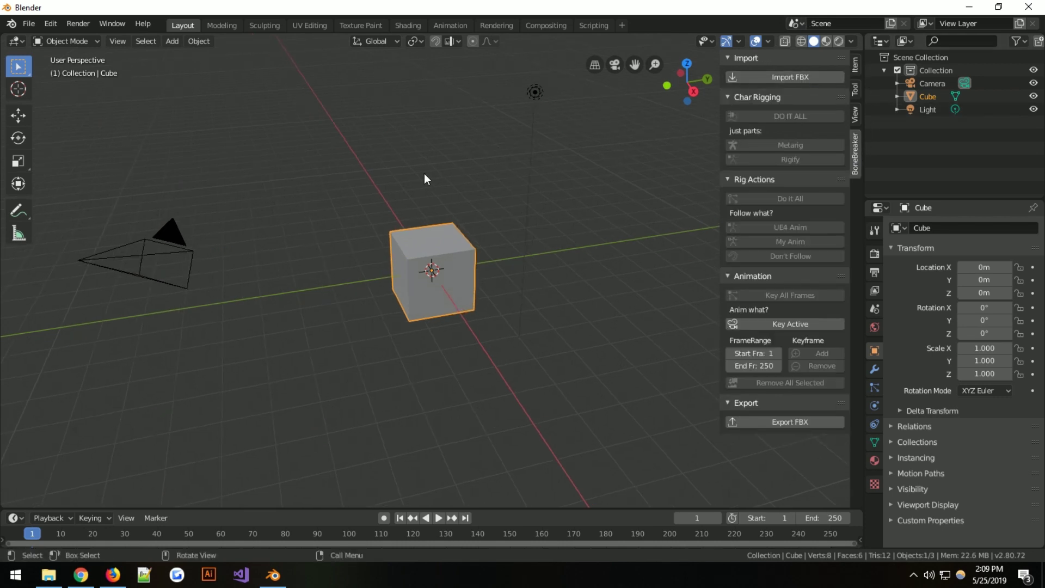
pyautogui.rightClick(426, 176)
pyautogui.click(275, 178)
pyautogui.press('a')
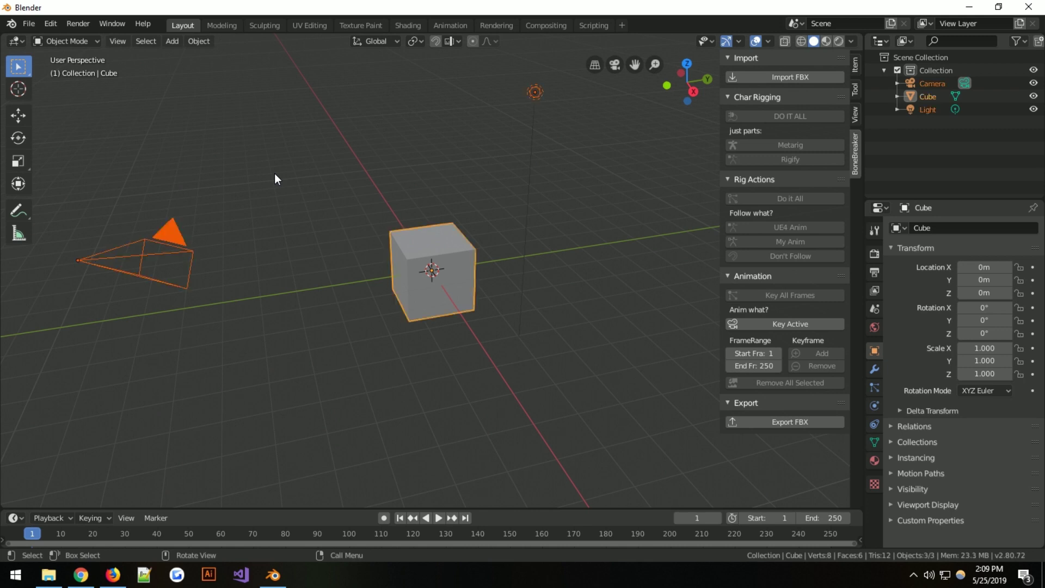
pyautogui.hotkey('alt', 'a')
pyautogui.press('a')
pyautogui.press('x')
pyautogui.click(275, 174)
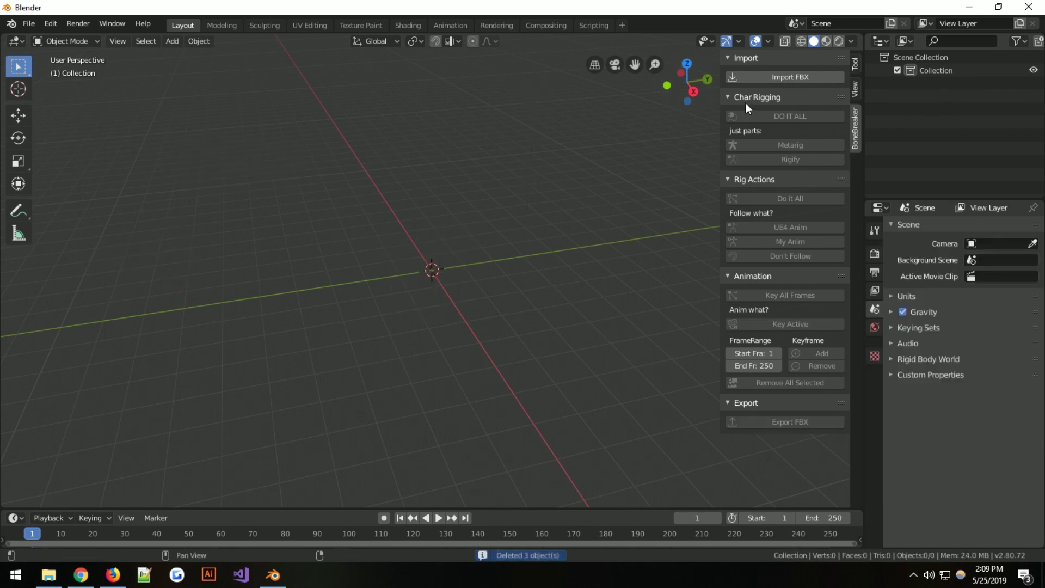
# Import SK_Mannequin.FBX from the Desktop folder with BoneBreaker's FBX import.
pyautogui.click(792, 77)
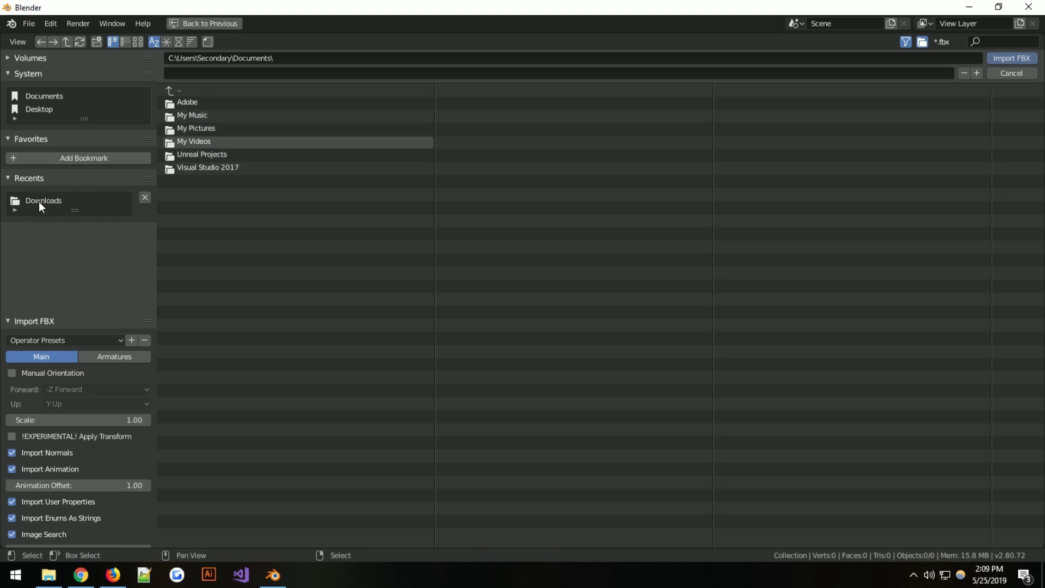
pyautogui.click(15, 209)
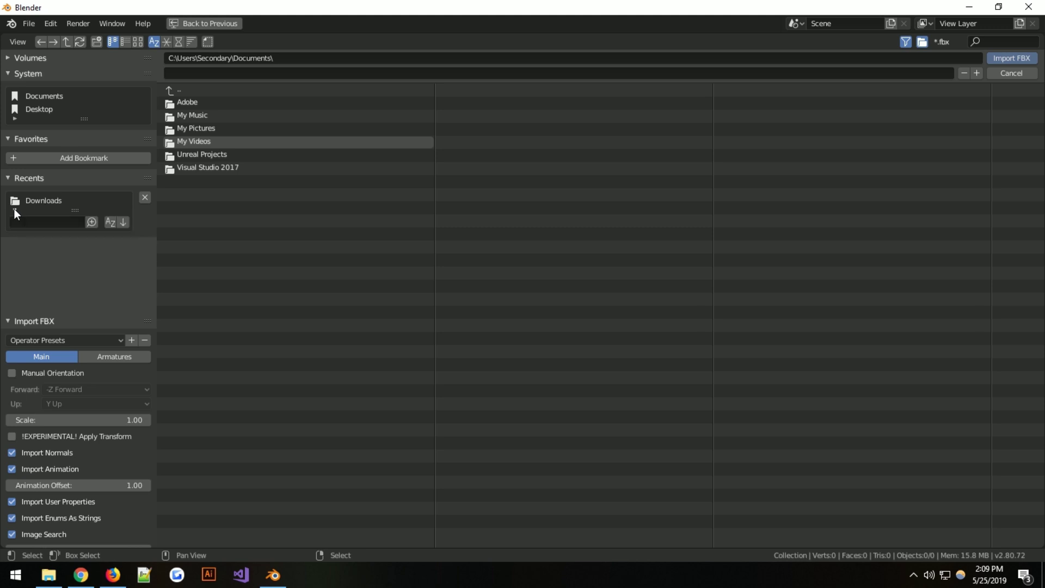
pyautogui.click(48, 108)
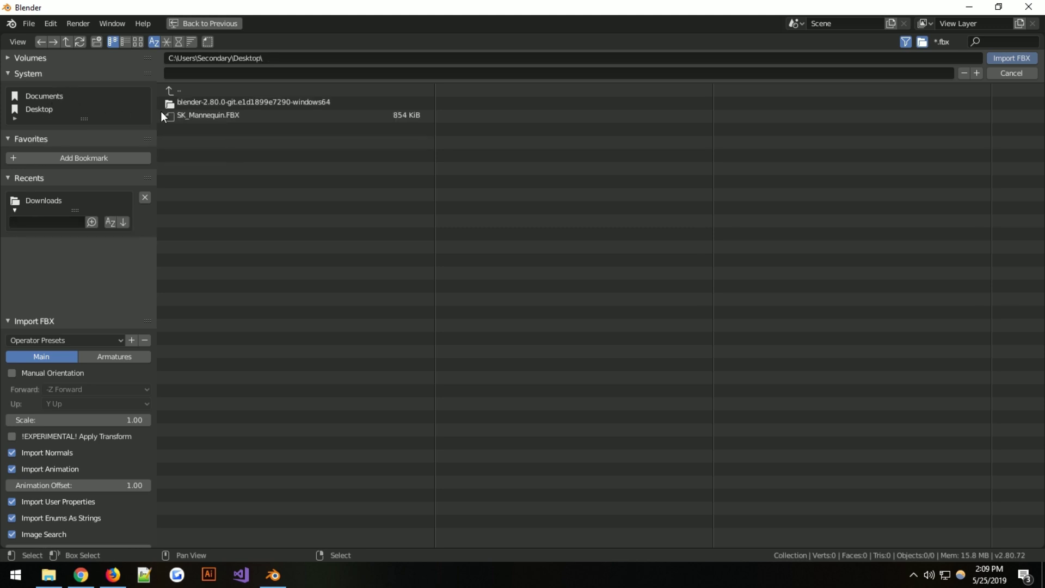
pyautogui.click(198, 112)
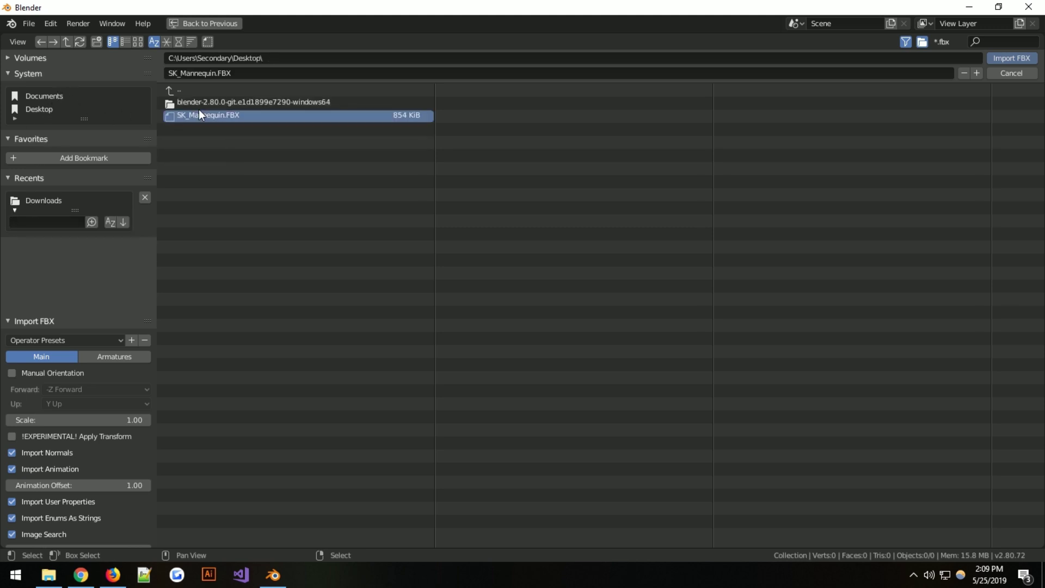
pyautogui.click(1009, 55)
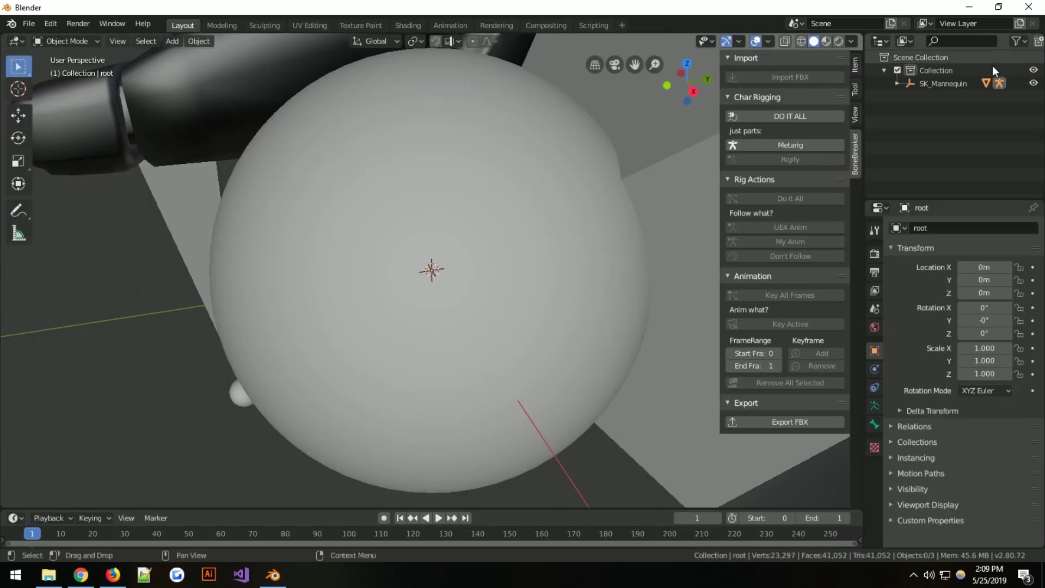
# Bring the whole mannequin into view and generate its complete character rig with BoneBreaker's DO IT ALL.
pyautogui.scroll(-6, 478, 182)
pyautogui.scroll(-3, 478, 182)
pyautogui.scroll(1, 374, 145)
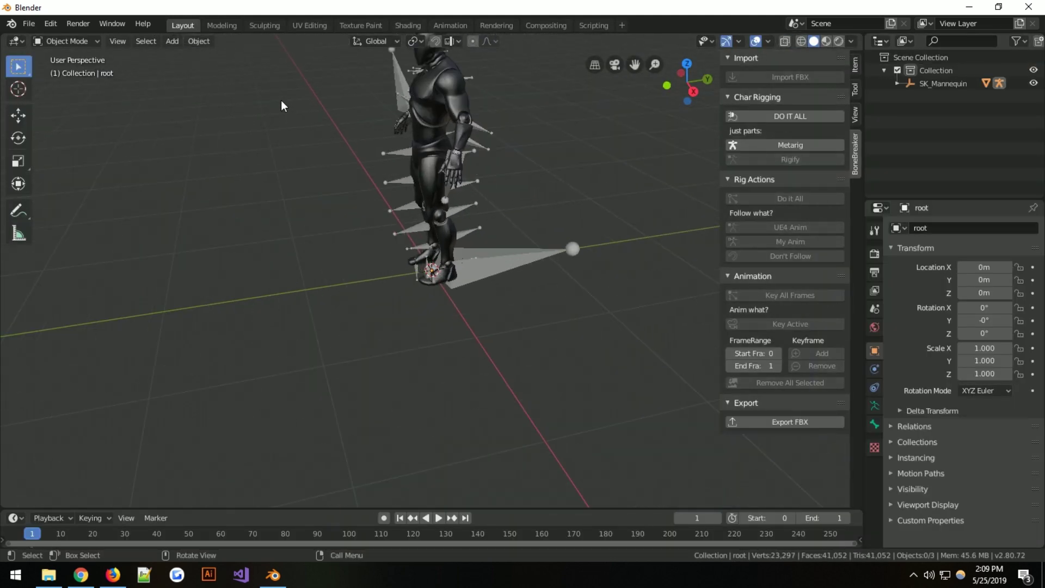
pyautogui.scroll(-1, 330, 83)
pyautogui.moveTo(397, 98); pyautogui.dragTo(396, 215, button='middle')
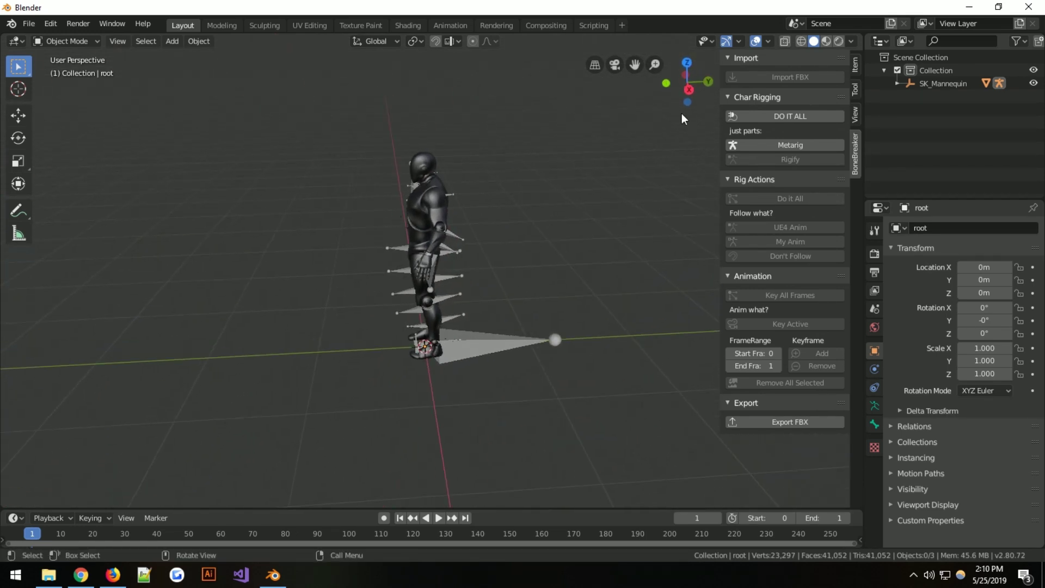
pyautogui.click(793, 125)
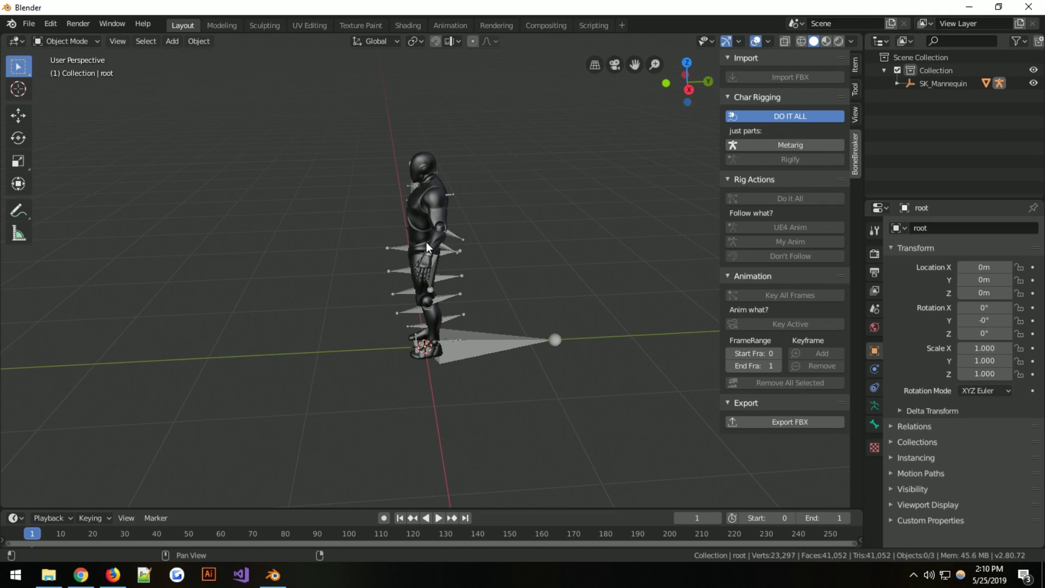
# Examine the generated control rig and the mannequin mesh, selecting each one in turn.
pyautogui.moveTo(450, 222); pyautogui.dragTo(444, 252, button='middle')
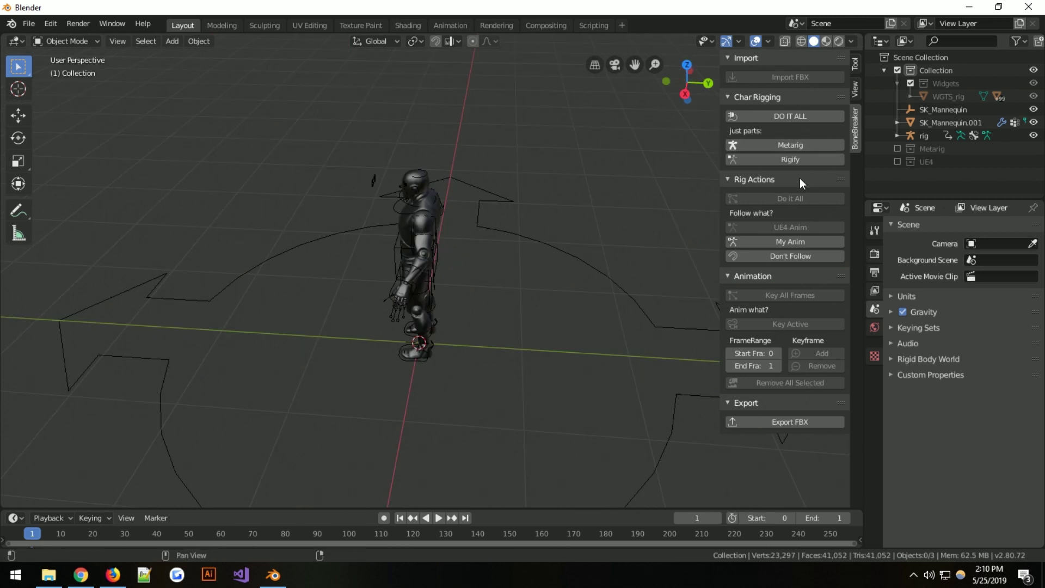
pyautogui.click(404, 282)
pyautogui.moveTo(610, 240); pyautogui.dragTo(421, 327, button='middle')
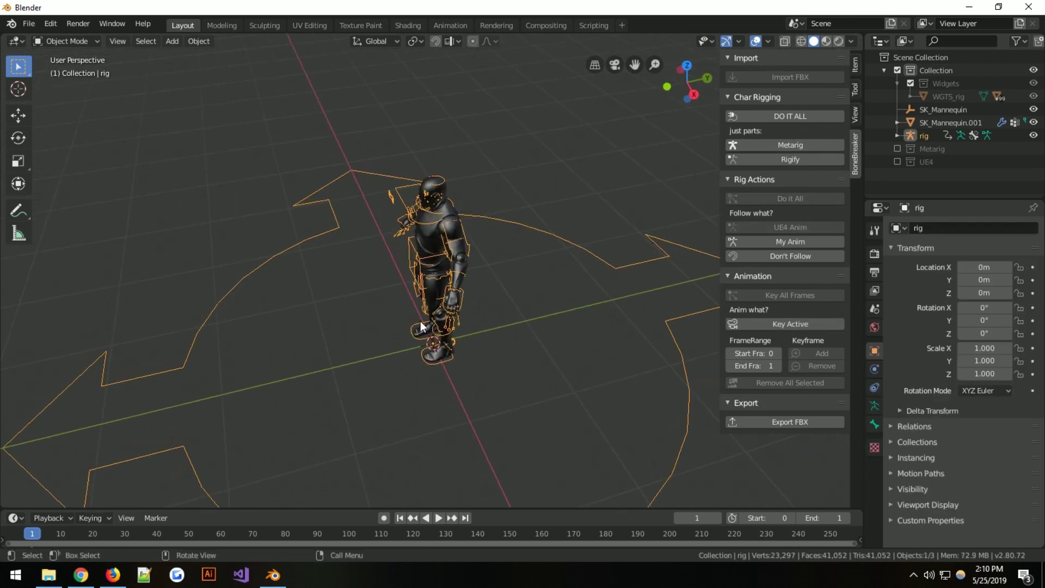
pyautogui.click(446, 309)
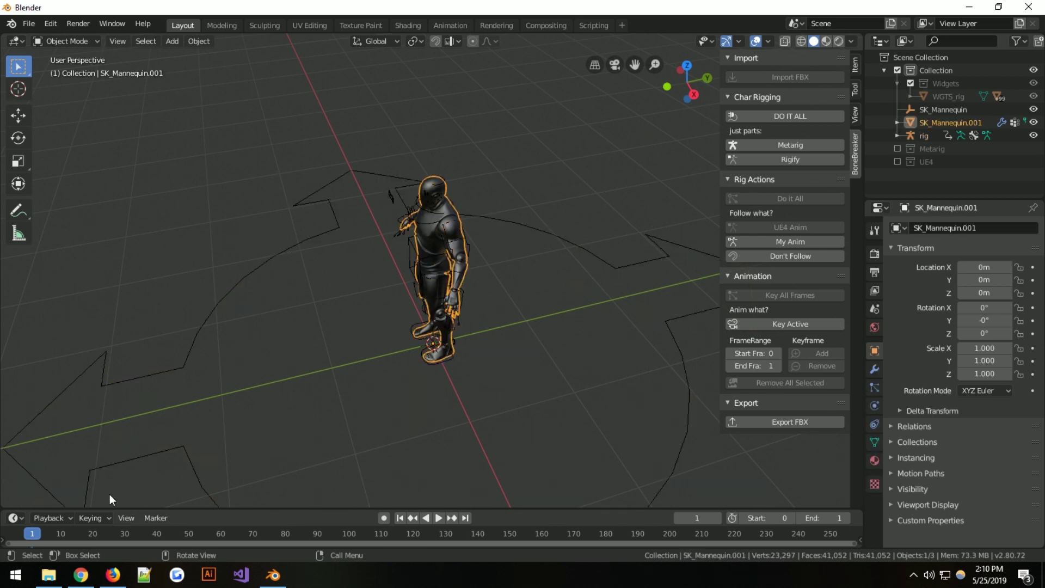
pyautogui.moveTo(313, 490); pyautogui.dragTo(515, 276, button='middle')
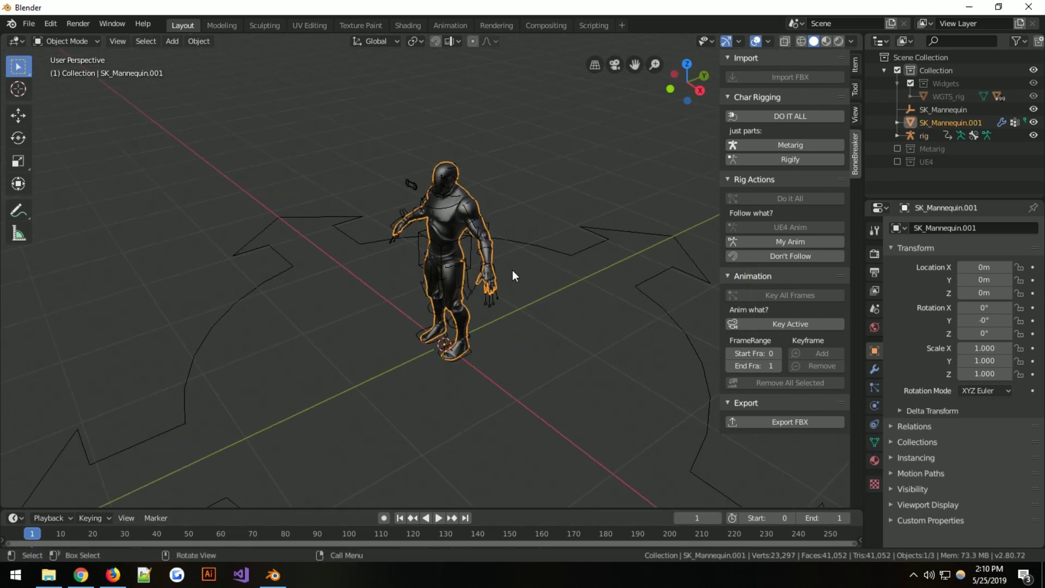
pyautogui.scroll(5, 490, 280)
pyautogui.click(562, 267)
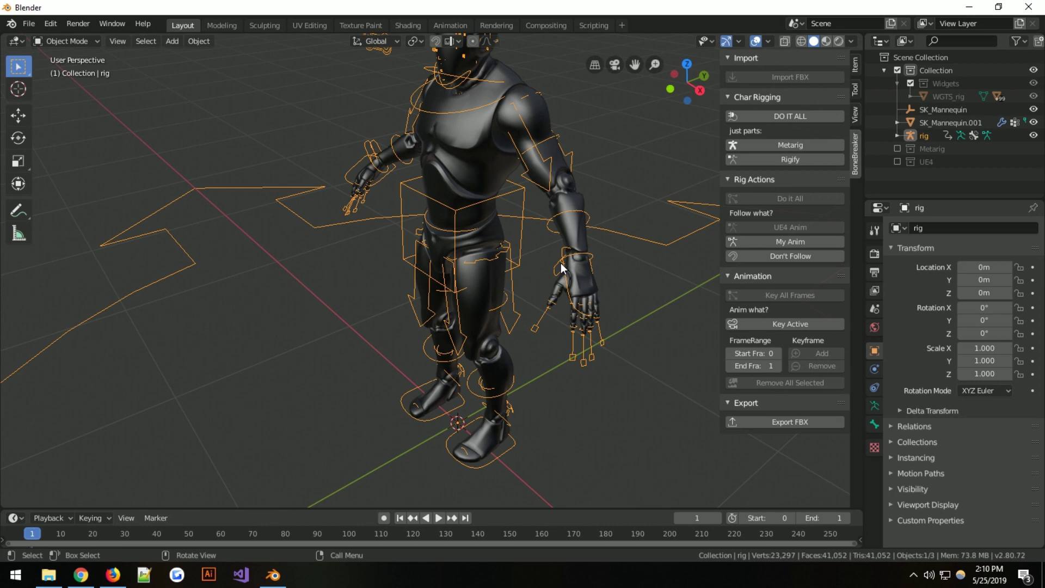
pyautogui.press('Tab')
pyautogui.press('Tab')
pyautogui.click(570, 290)
pyautogui.rightClick(570, 291)
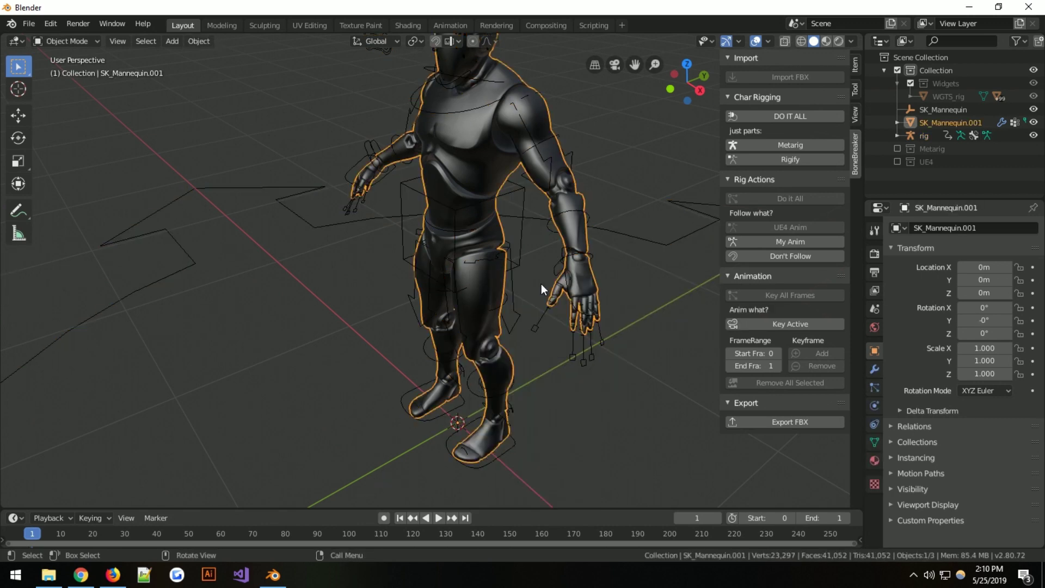
# Select the rig, switch it to Pose Mode and select the left hand's IK control.
pyautogui.click(555, 268)
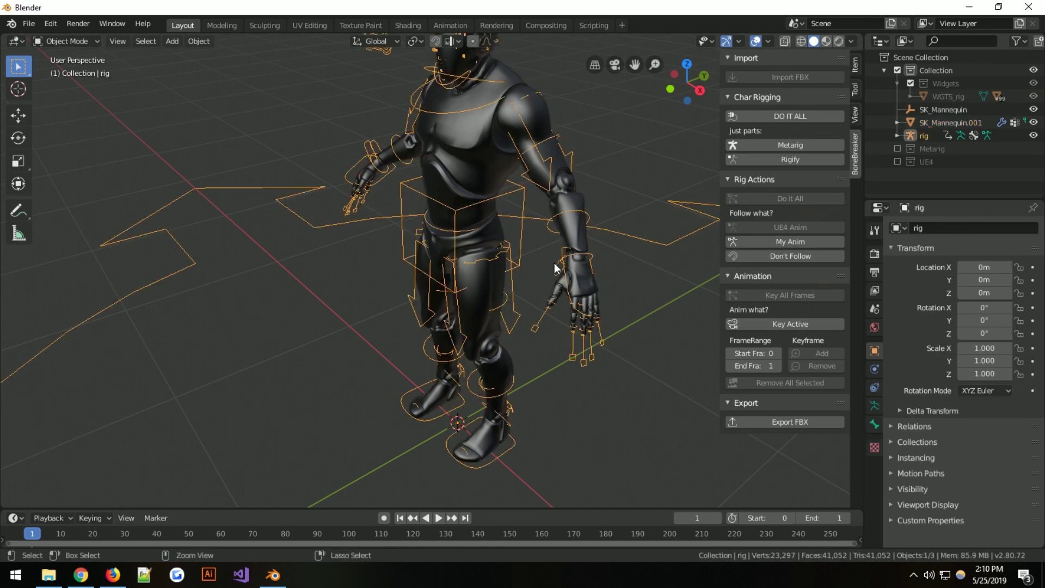
pyautogui.hotkey('ctrl', 'Tab')
pyautogui.click(566, 288)
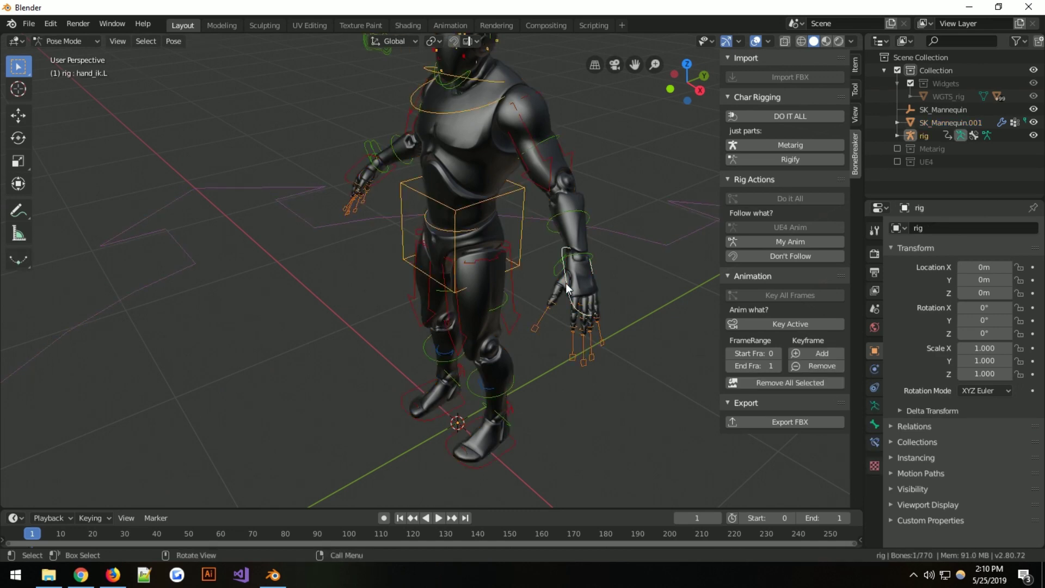
# Test the left arm's IK by moving the hand_ik.L control, and cancel the move.
pyautogui.moveTo(593, 288); pyautogui.dragTo(506, 273, button='middle')
pyautogui.press('g')
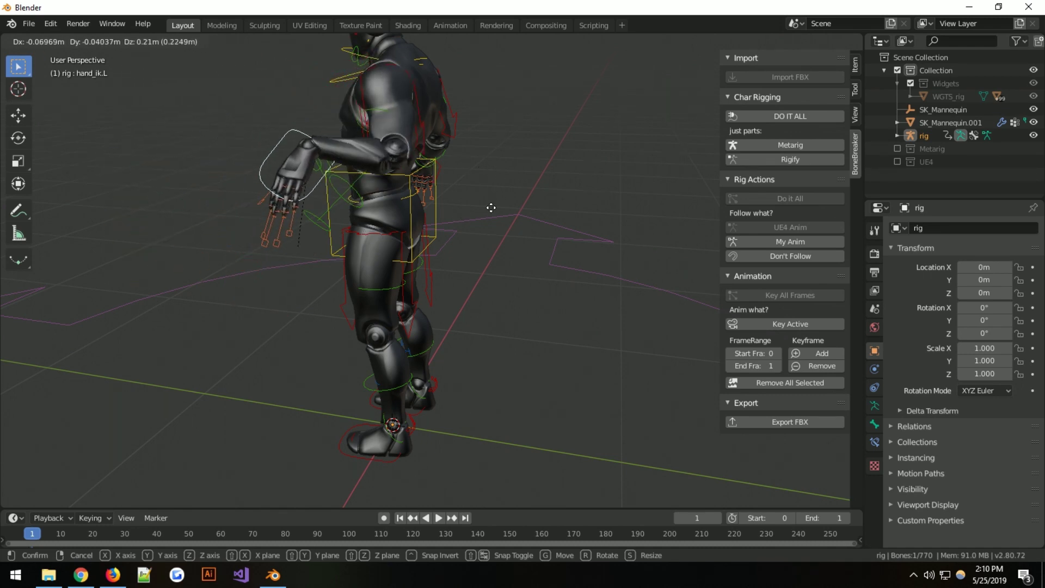
pyautogui.press('Escape')
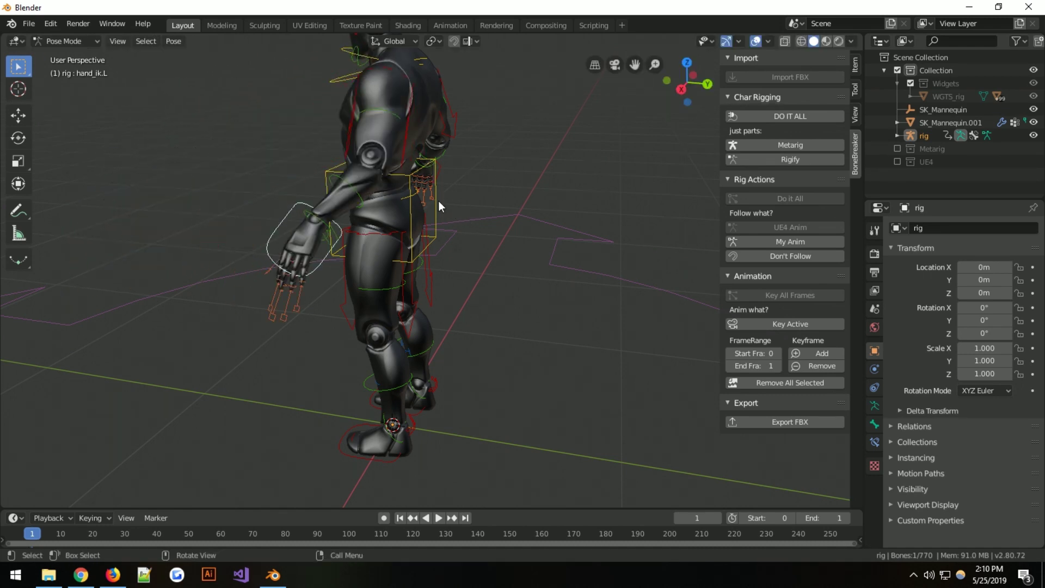
# Hide the Face, Face (Primary) and Face (Secondary) layers of the rig.
pyautogui.moveTo(438, 200); pyautogui.dragTo(362, 229, button='middle')
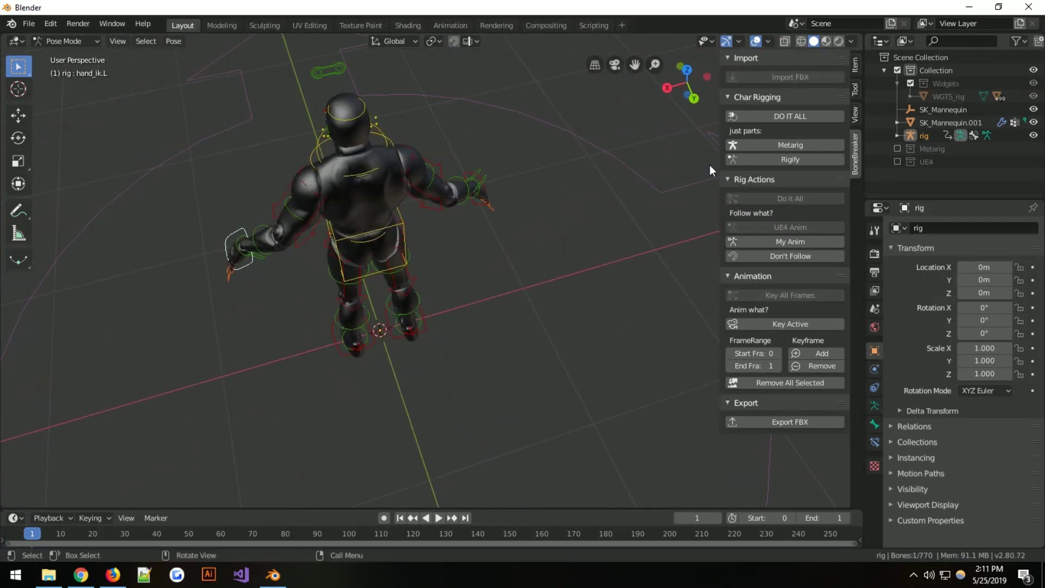
pyautogui.click(857, 68)
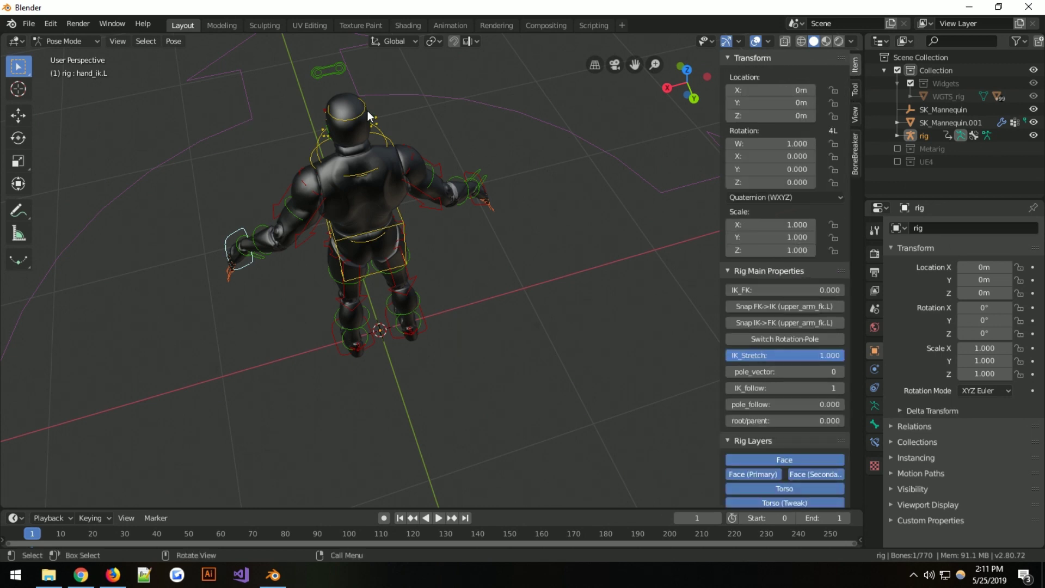
pyautogui.scroll(-4, 742, 405)
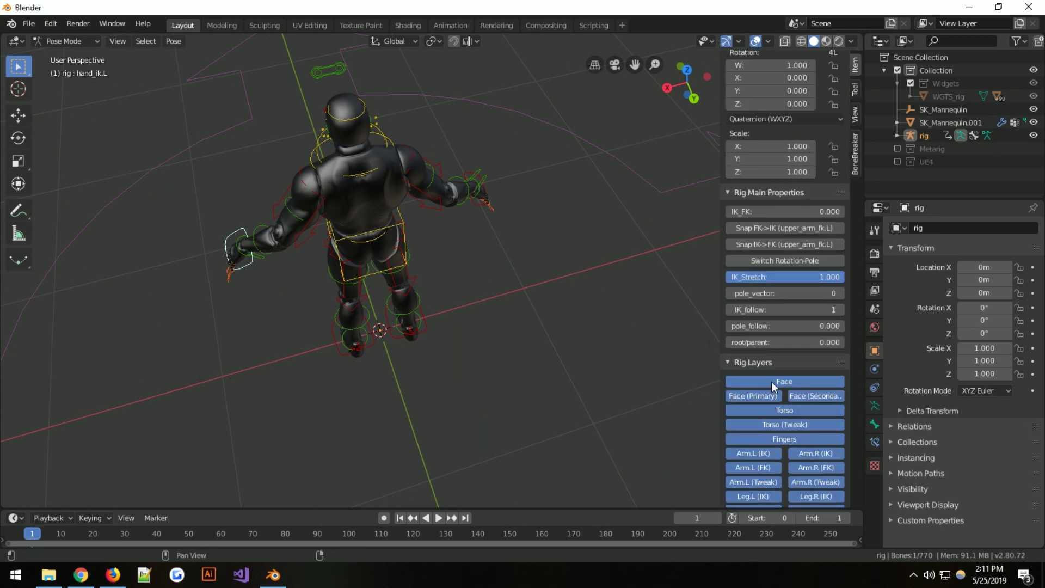
pyautogui.click(772, 381)
pyautogui.click(758, 394)
pyautogui.click(797, 396)
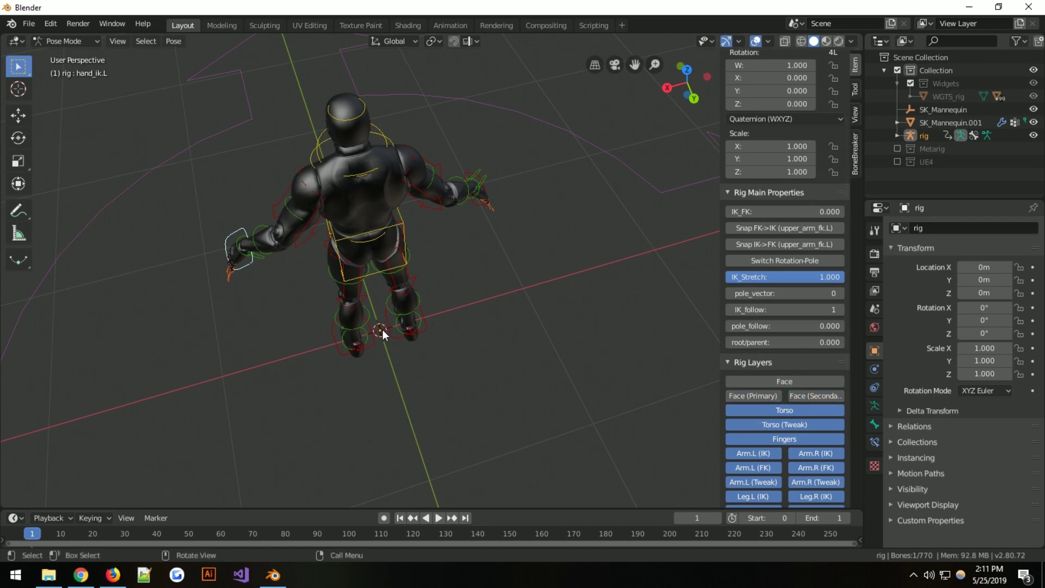
# Quit Blender and discard the unsaved changes to the rigged mannequin scene.
pyautogui.moveTo(383, 334); pyautogui.dragTo(817, 136, button='middle')
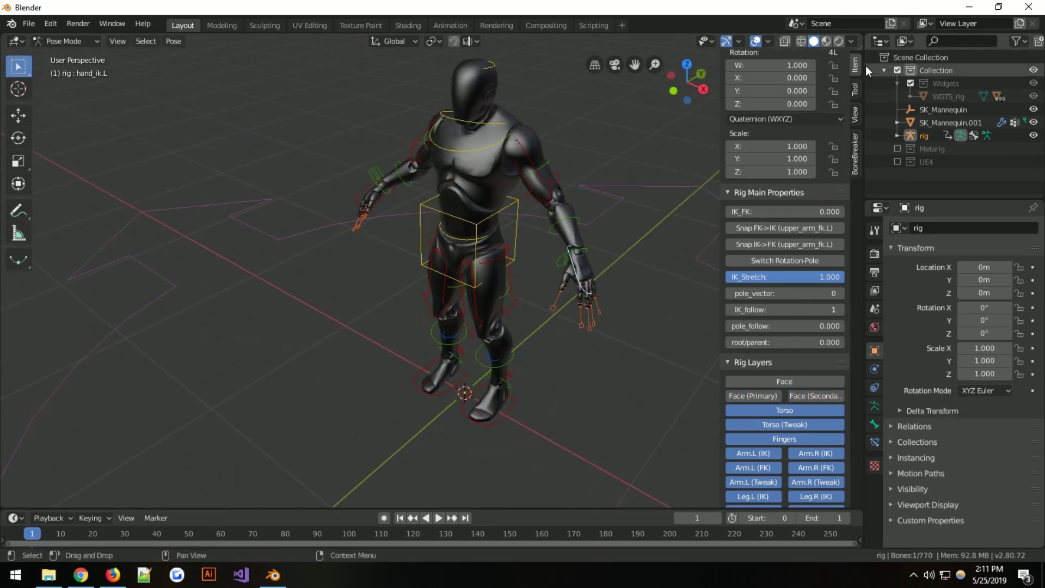
pyautogui.scroll(4, 861, 65)
pyautogui.moveTo(471, 337); pyautogui.dragTo(457, 292, button='middle')
pyautogui.click(29, 24)
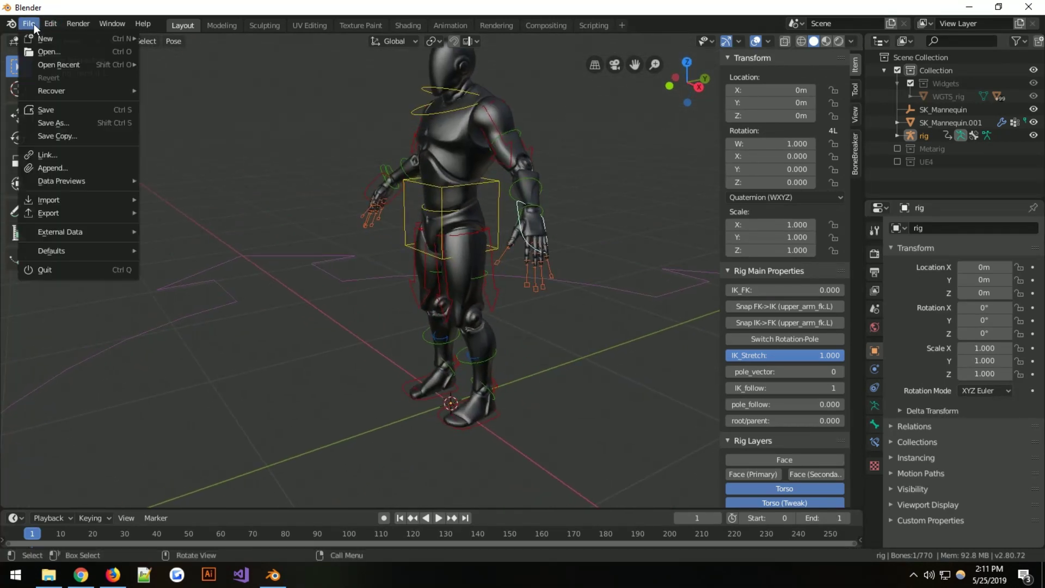
pyautogui.click(60, 274)
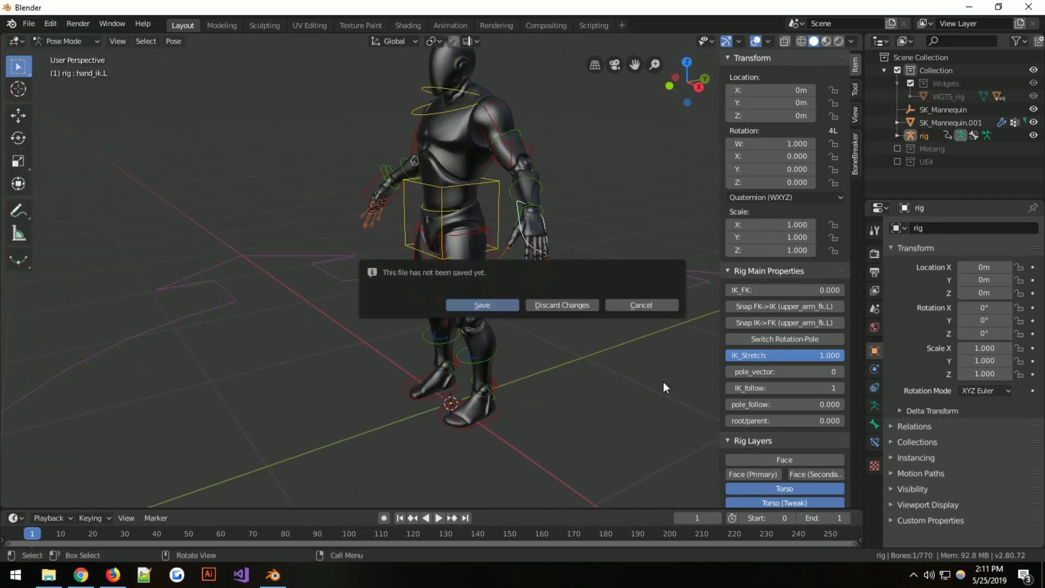
pyautogui.click(534, 308)
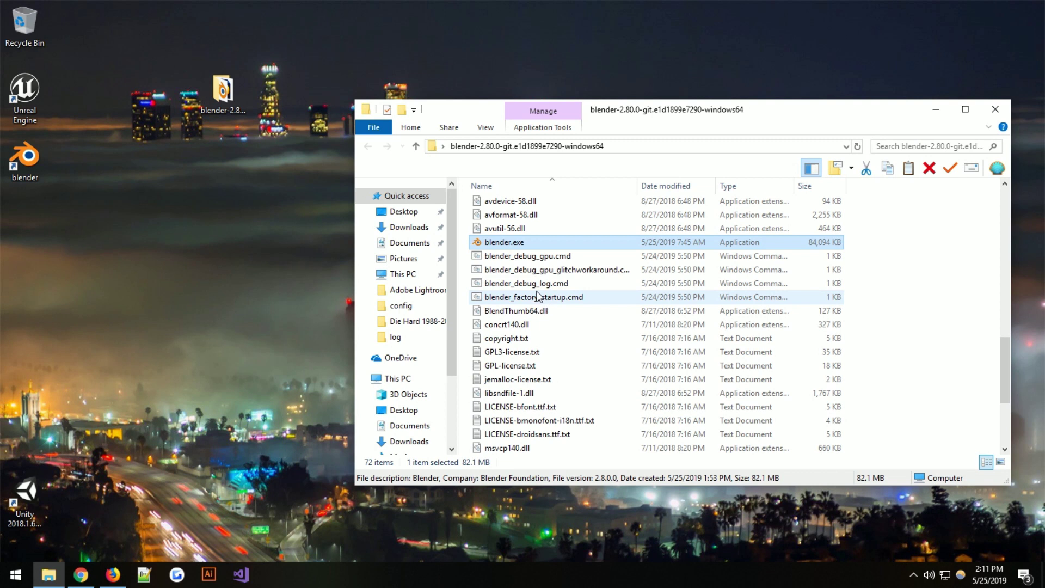
# Launch Unreal Engine, create a desktop shortcut to blender.exe, and close the Blender program folder.
pyautogui.doubleClick(27, 87)
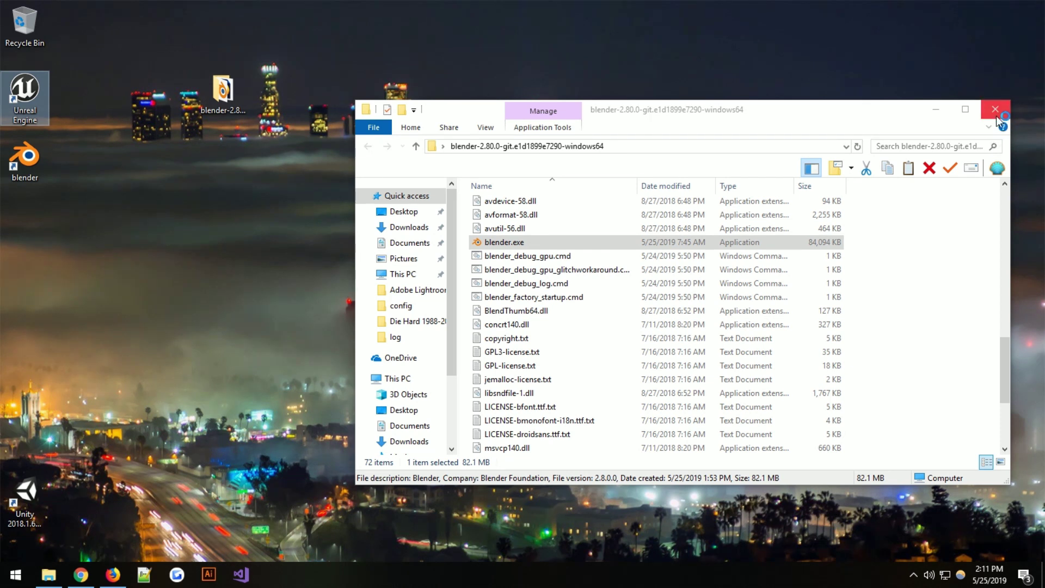
pyautogui.click(627, 238)
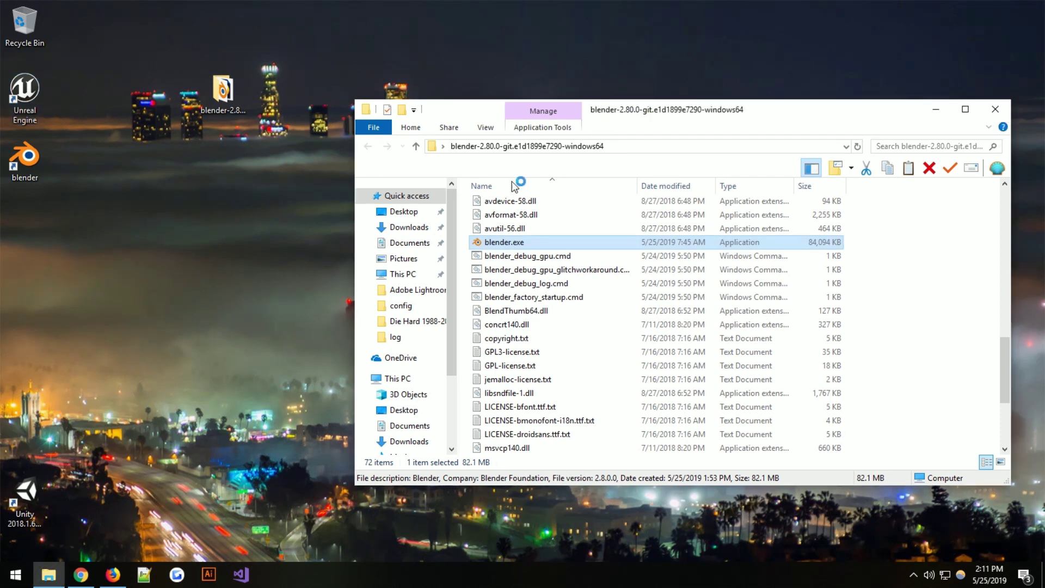
pyautogui.click(494, 256)
pyautogui.rightClick(494, 256)
pyautogui.click(485, 242)
pyautogui.rightClick(481, 248)
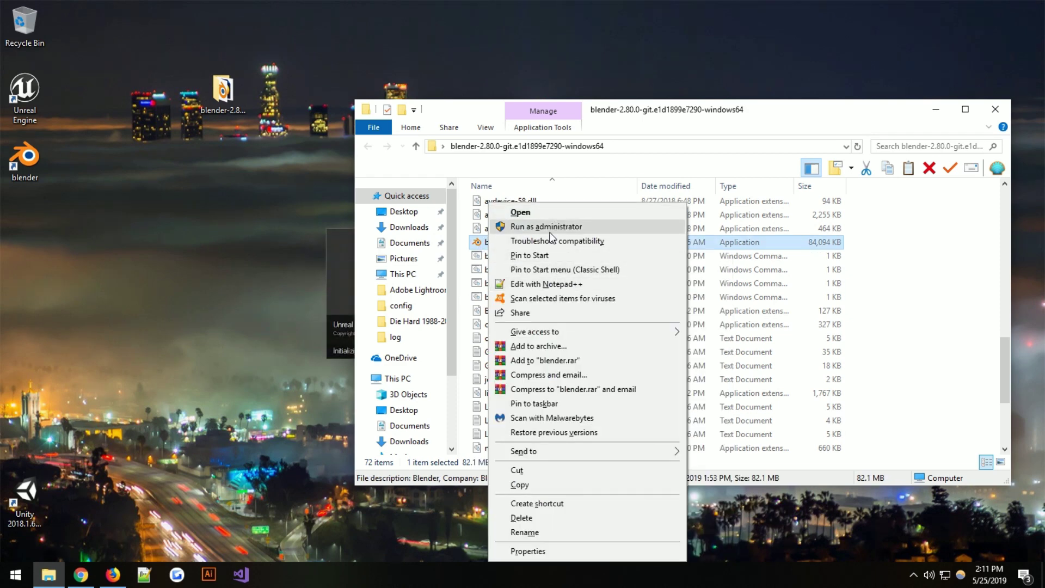
pyautogui.moveTo(559, 450)
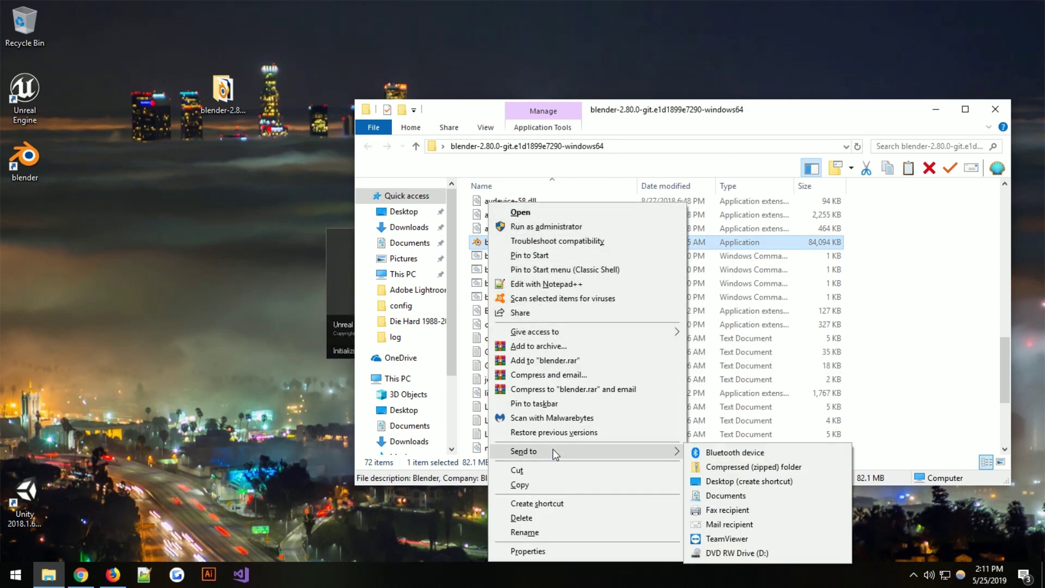
pyautogui.click(736, 483)
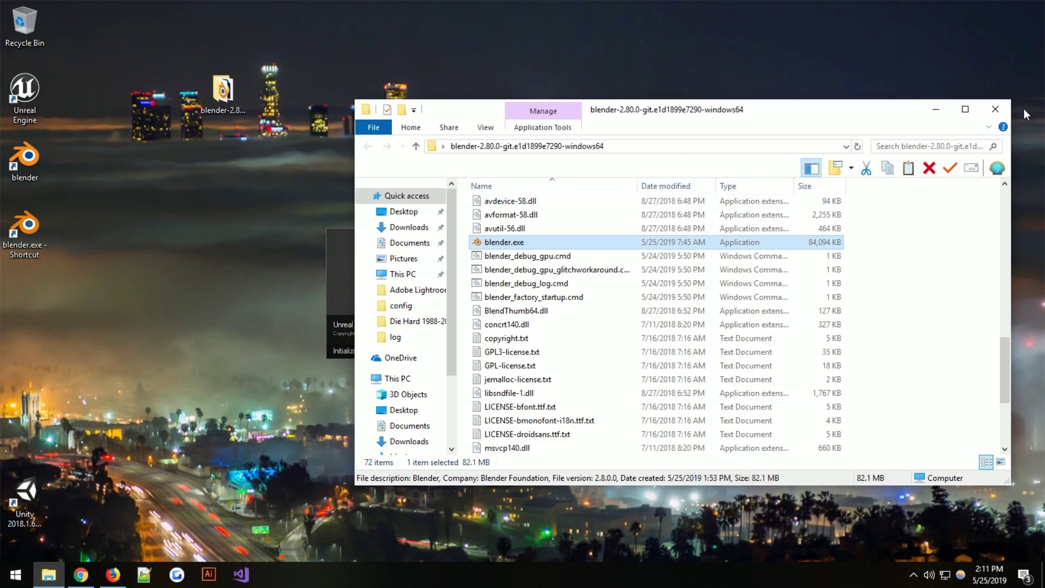
pyautogui.click(1009, 105)
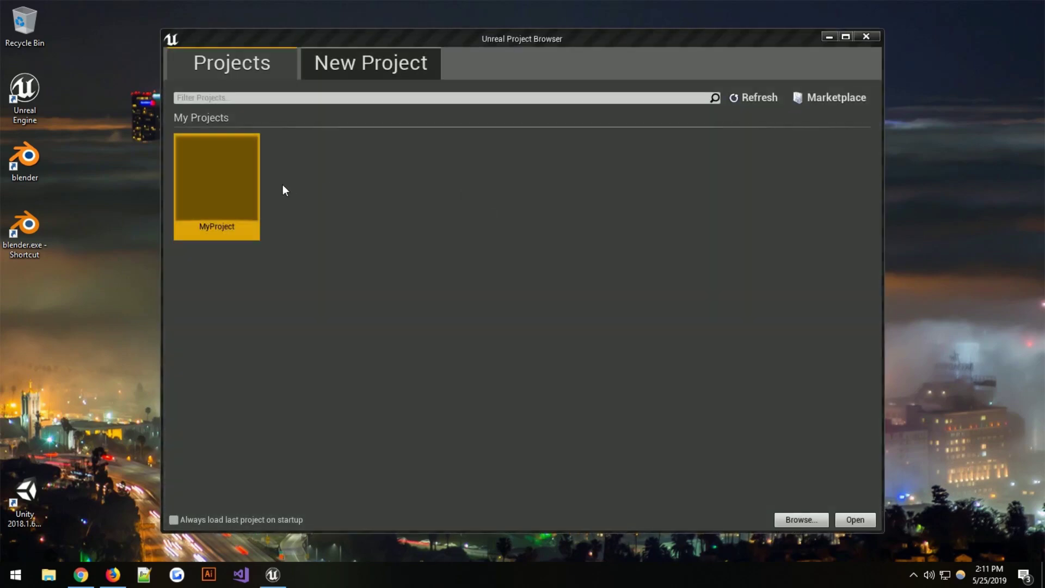
# Open MyProject in the Unreal Editor and close the open Chrome and Firefox windows.
pyautogui.doubleClick(243, 188)
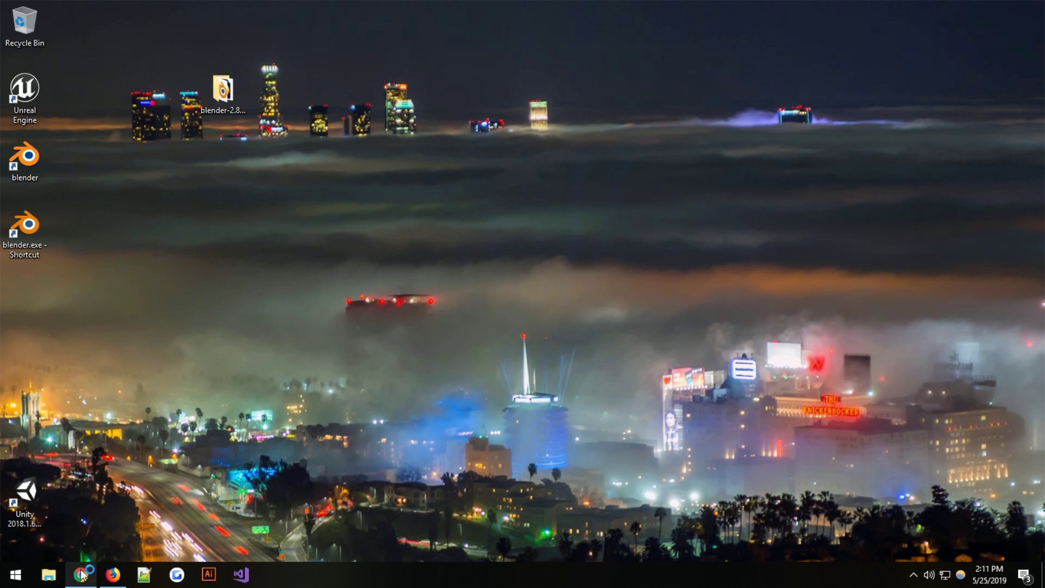
pyautogui.moveTo(86, 564)
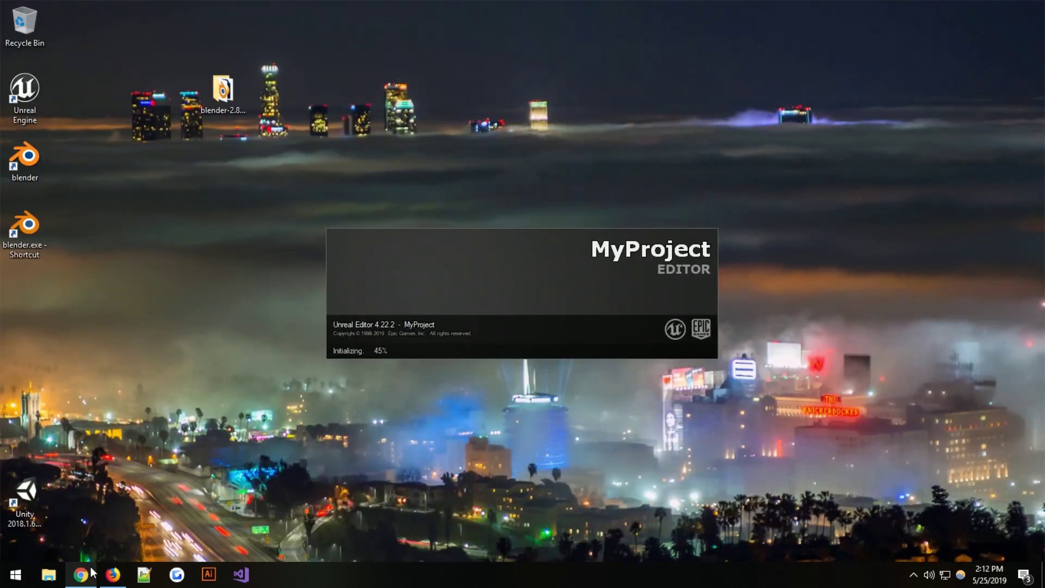
pyautogui.click(81, 575)
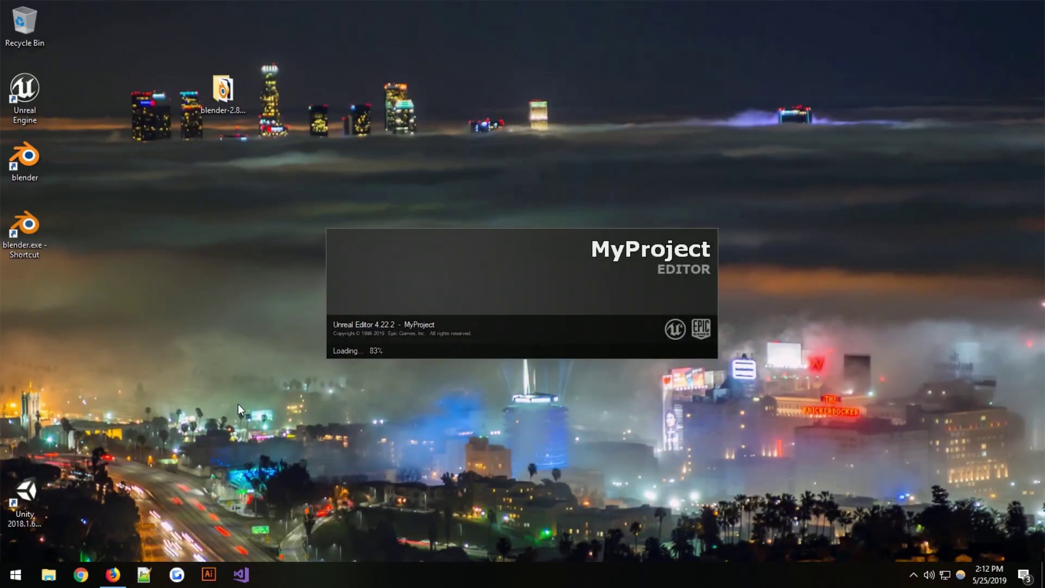
pyautogui.click(112, 575)
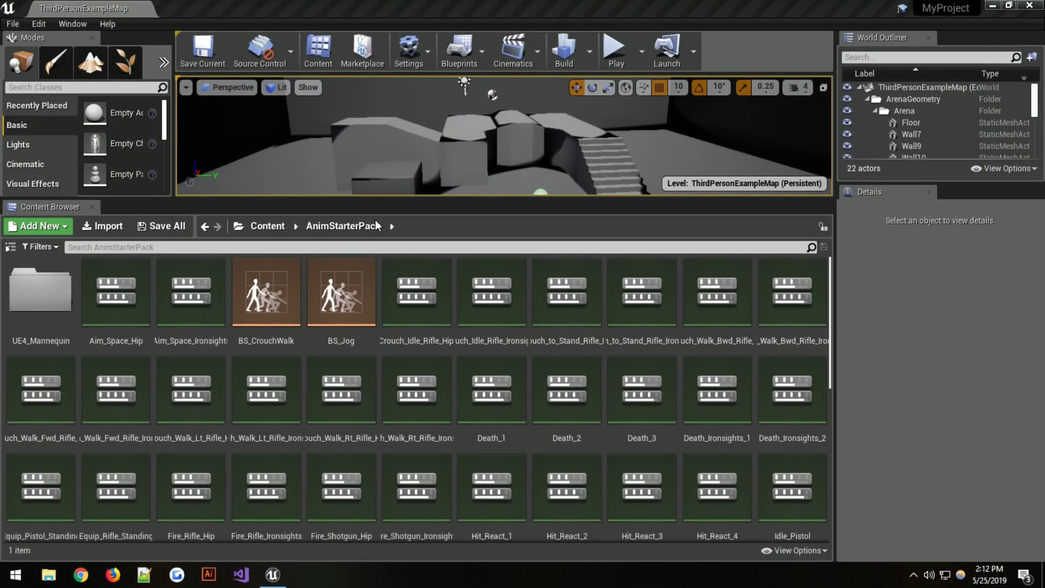
# Export the Prone_Idle animation from AnimStarterPack to the desktop as an FBX file with the default export options.
pyautogui.scroll(-3, 452, 375)
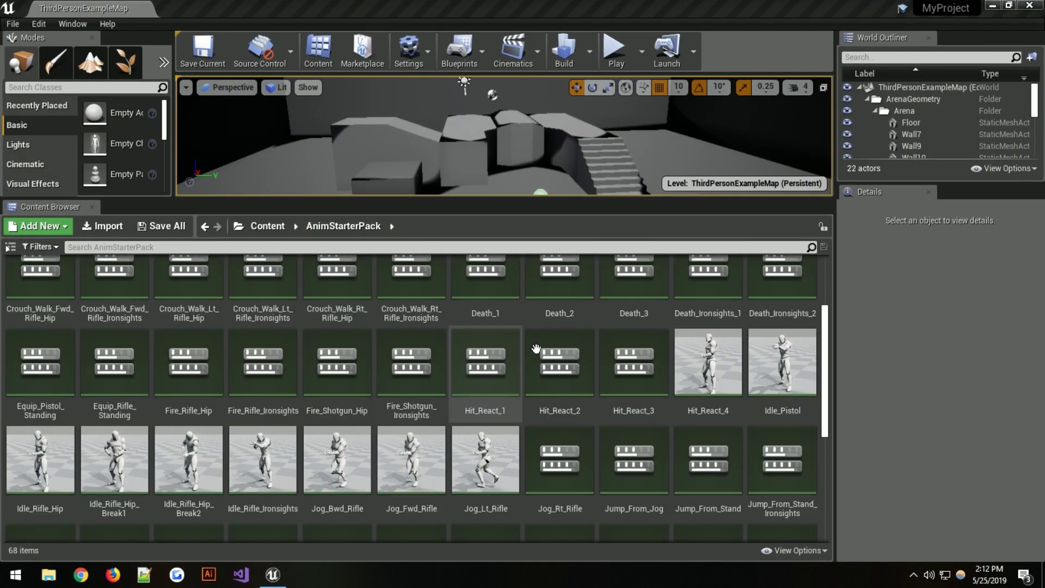
pyautogui.scroll(-3, 689, 364)
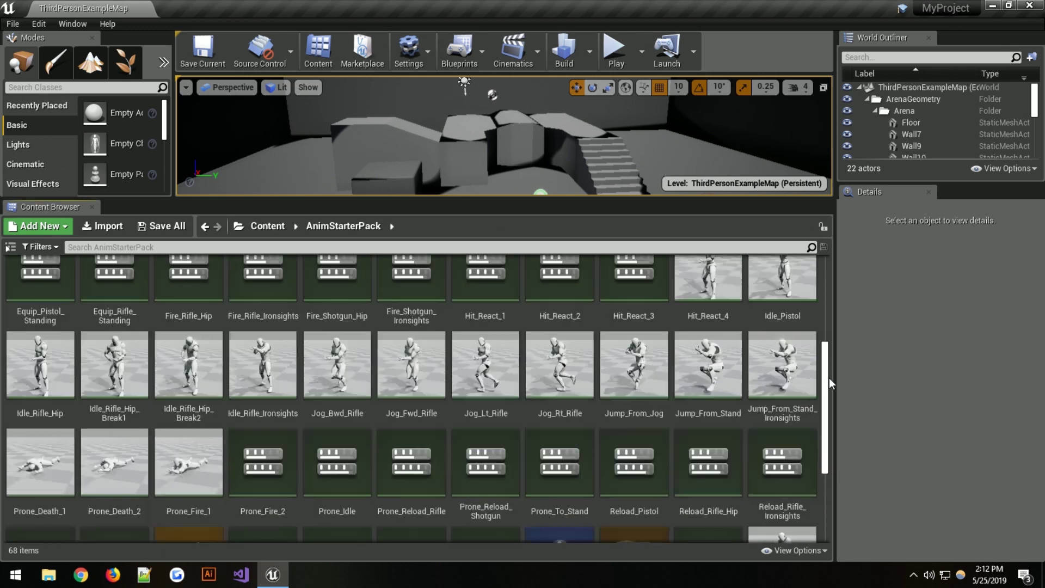
pyautogui.moveTo(830, 382); pyautogui.dragTo(834, 436)
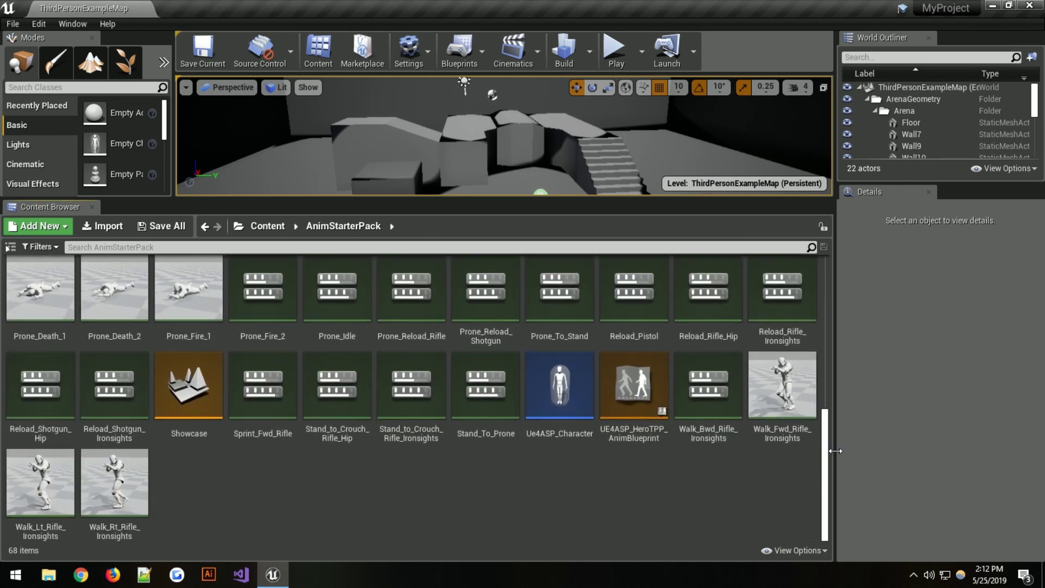
pyautogui.scroll(1, 411, 420)
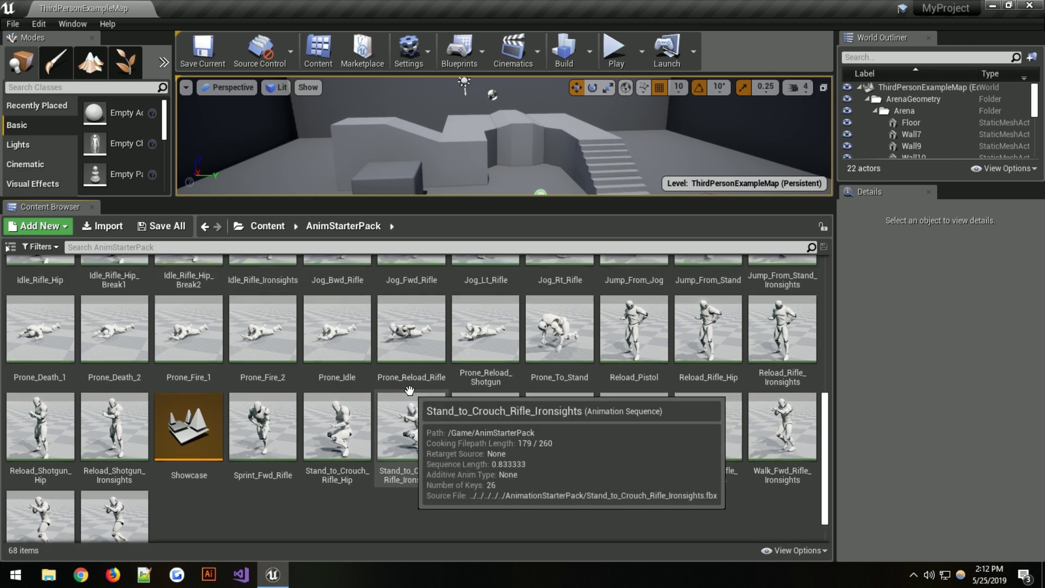
pyautogui.scroll(1, 626, 381)
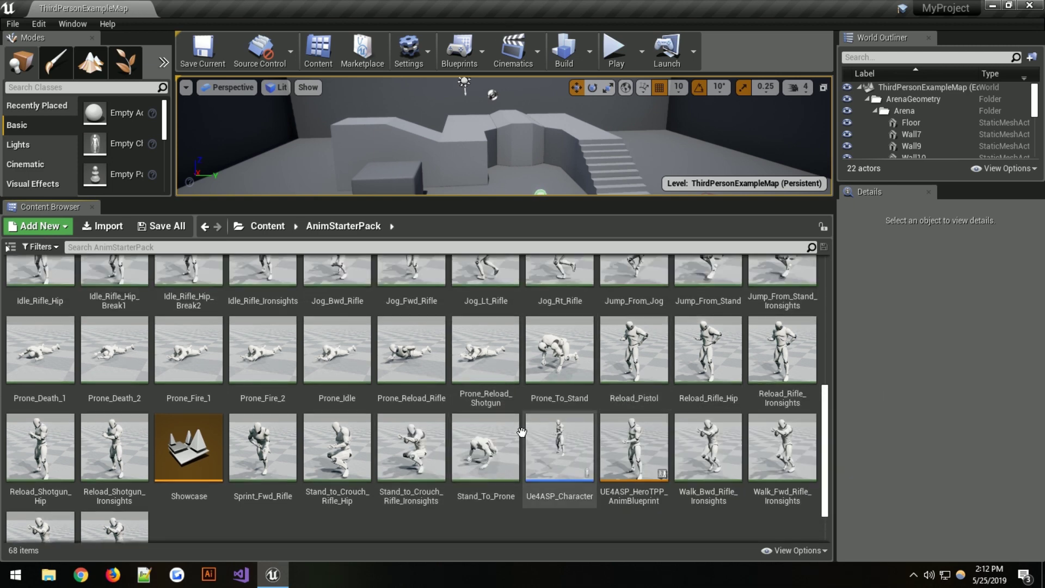
pyautogui.rightClick(311, 347)
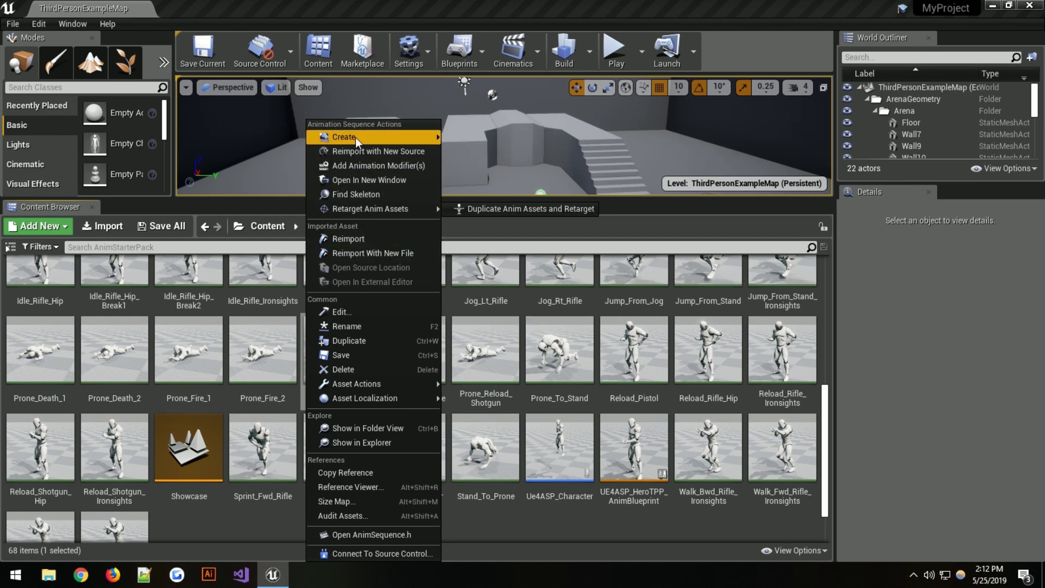
pyautogui.moveTo(356, 386)
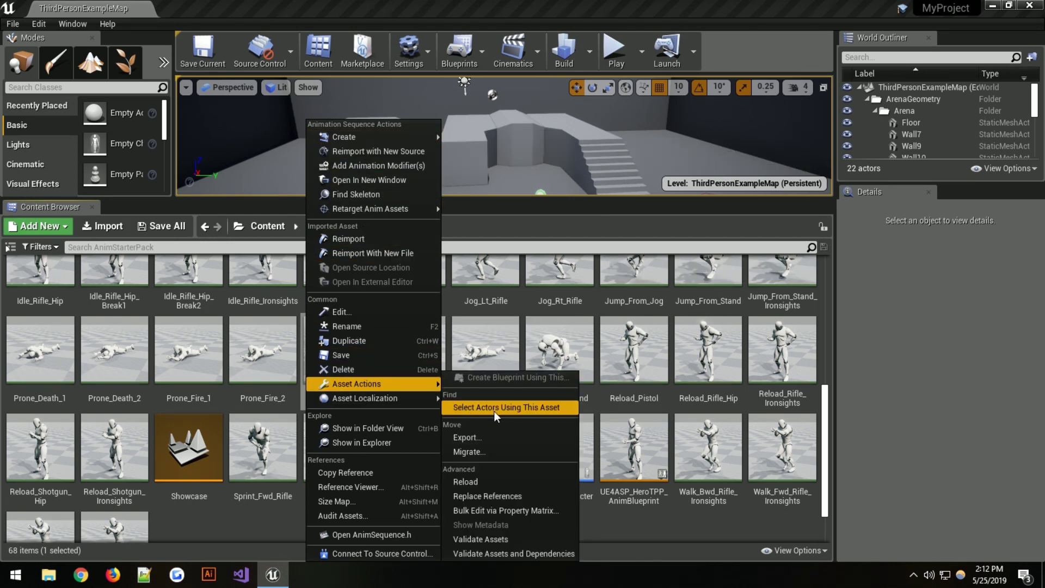
pyautogui.click(503, 440)
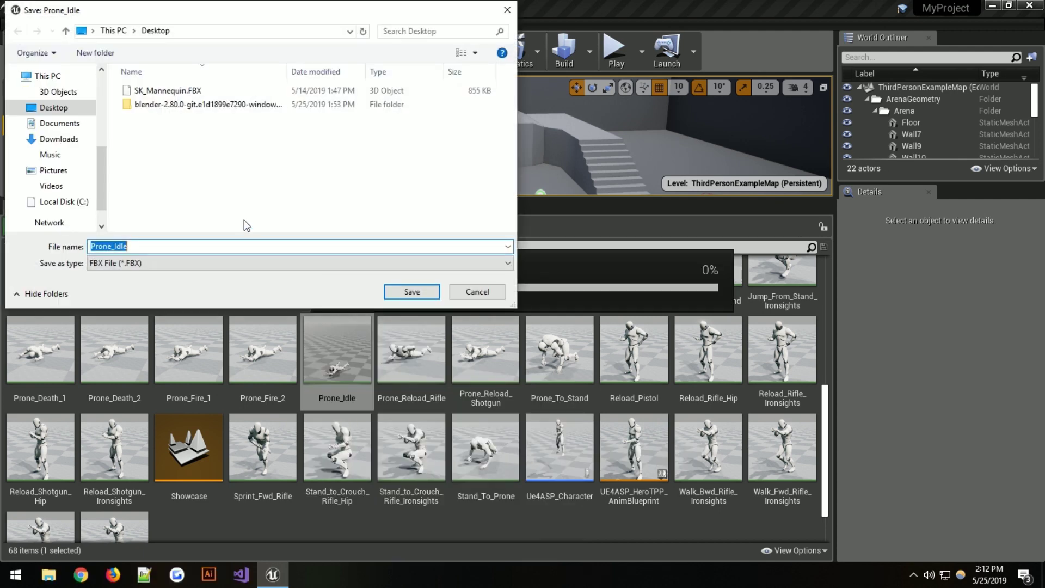
pyautogui.click(50, 108)
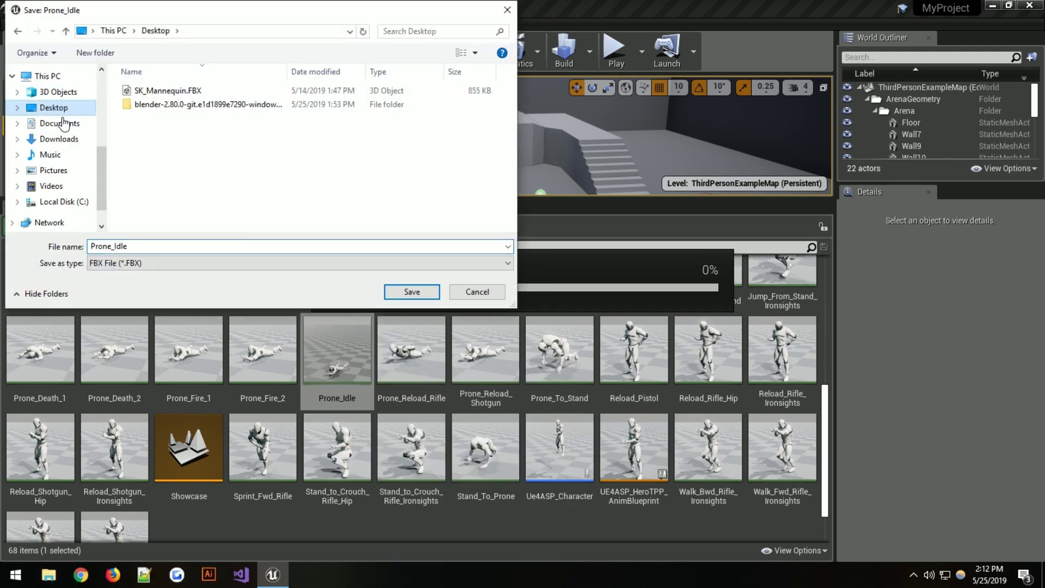
pyautogui.click(410, 292)
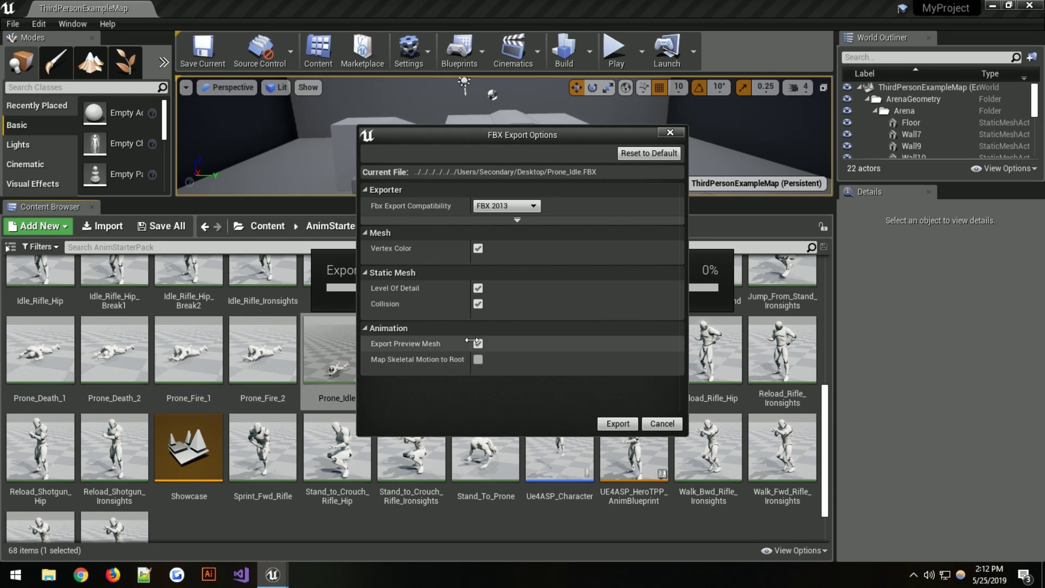
pyautogui.click(618, 423)
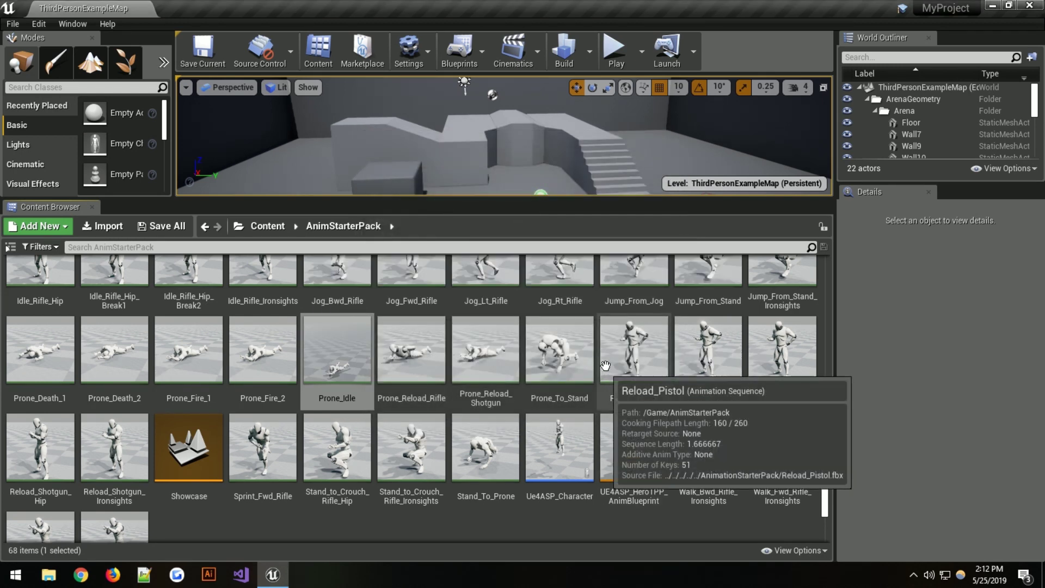
# Minimize Unreal, launch Blender 2.80 from the blender.exe desktop shortcut, and delete the default camera, cube and light.
pyautogui.click(993, 7)
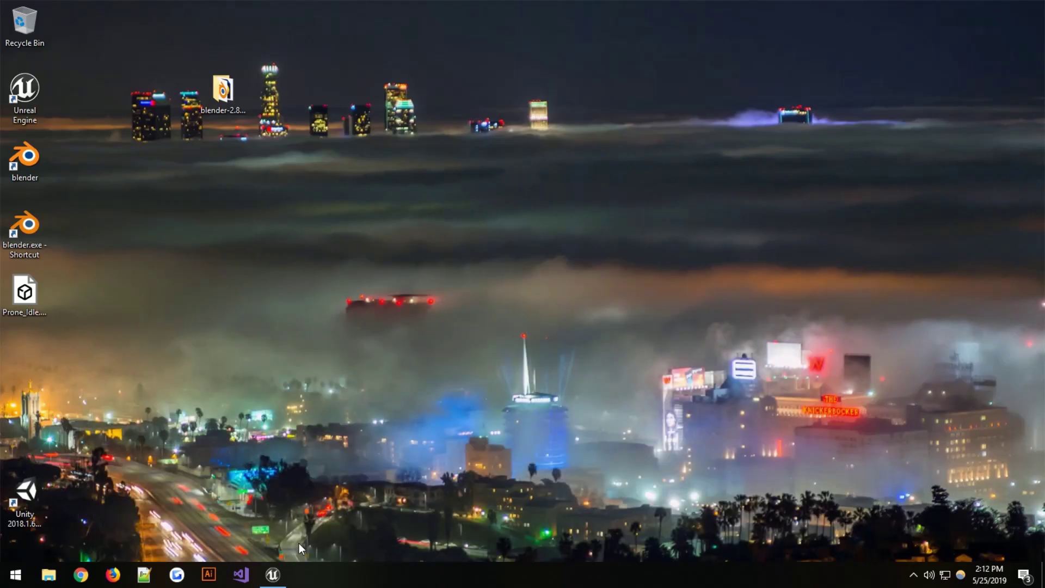
pyautogui.doubleClick(24, 229)
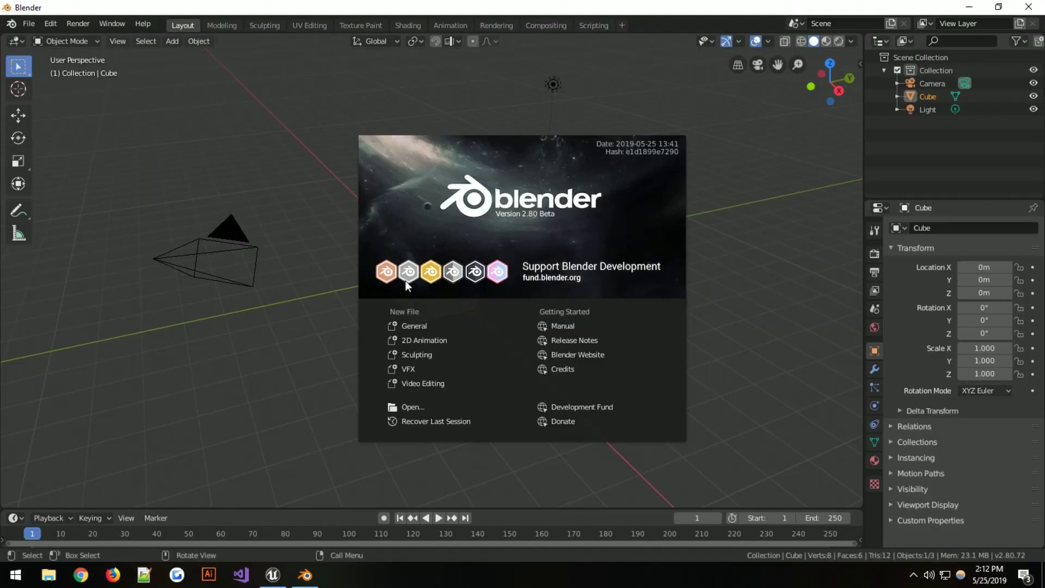
pyautogui.click(481, 216)
pyautogui.press('a')
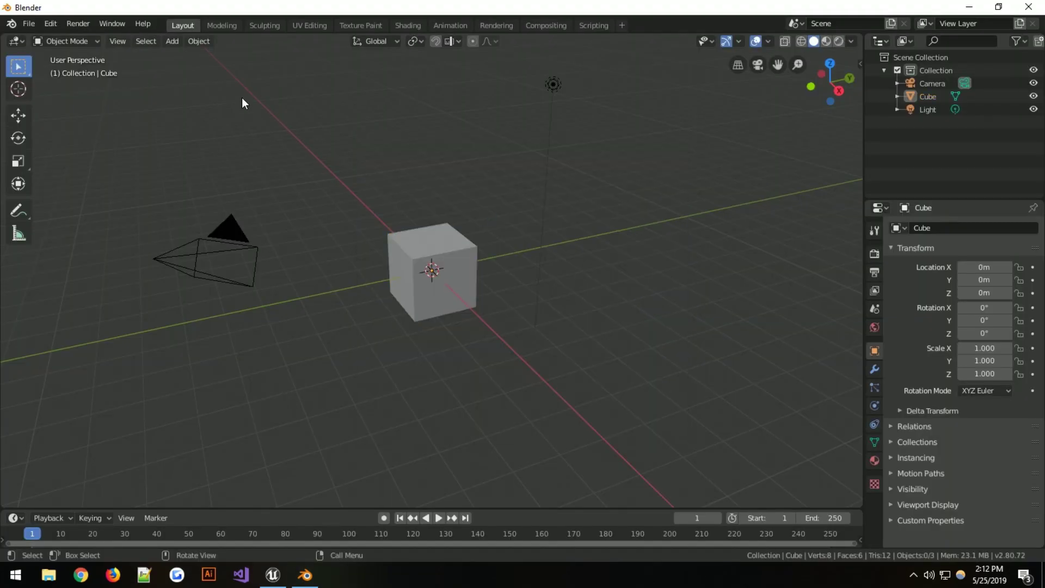
pyautogui.press('a')
pyautogui.press('a')
pyautogui.press('a')
pyautogui.press('x')
pyautogui.click(256, 112)
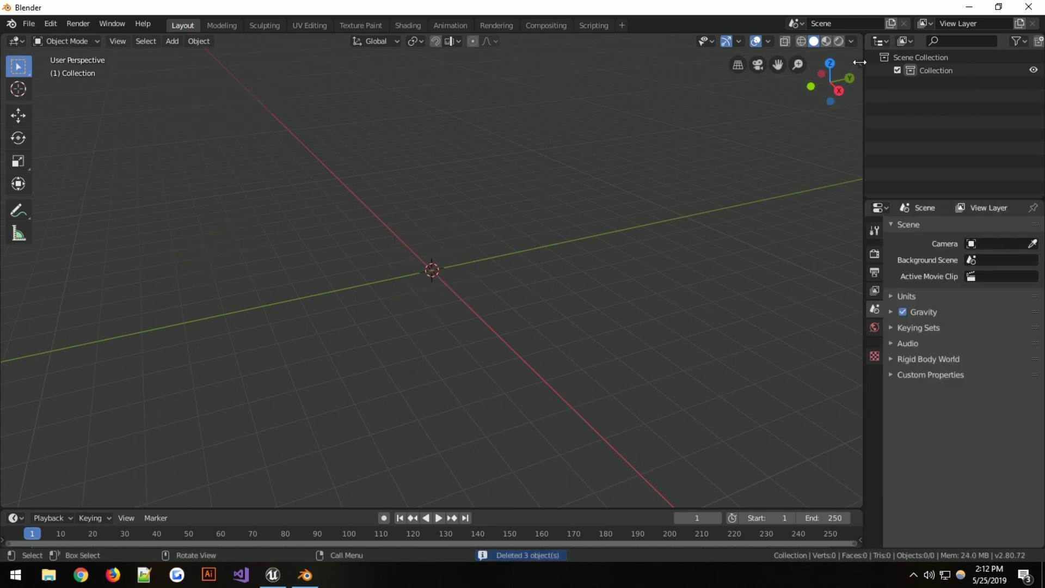
# Import Prone_Idle.FBX from the desktop with BoneBreaker's FBX import.
pyautogui.press('n')
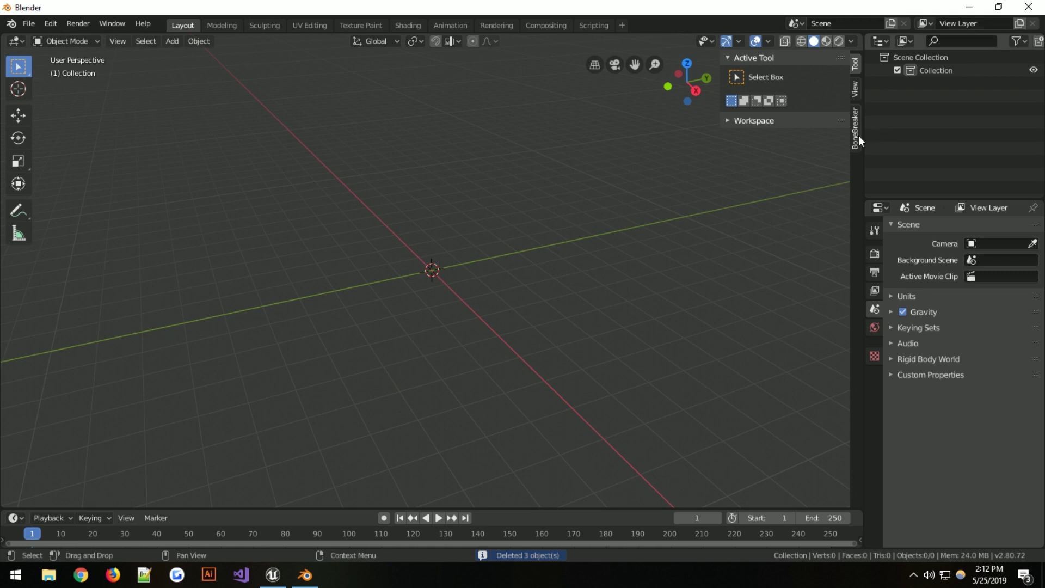
pyautogui.click(855, 117)
pyautogui.click(785, 77)
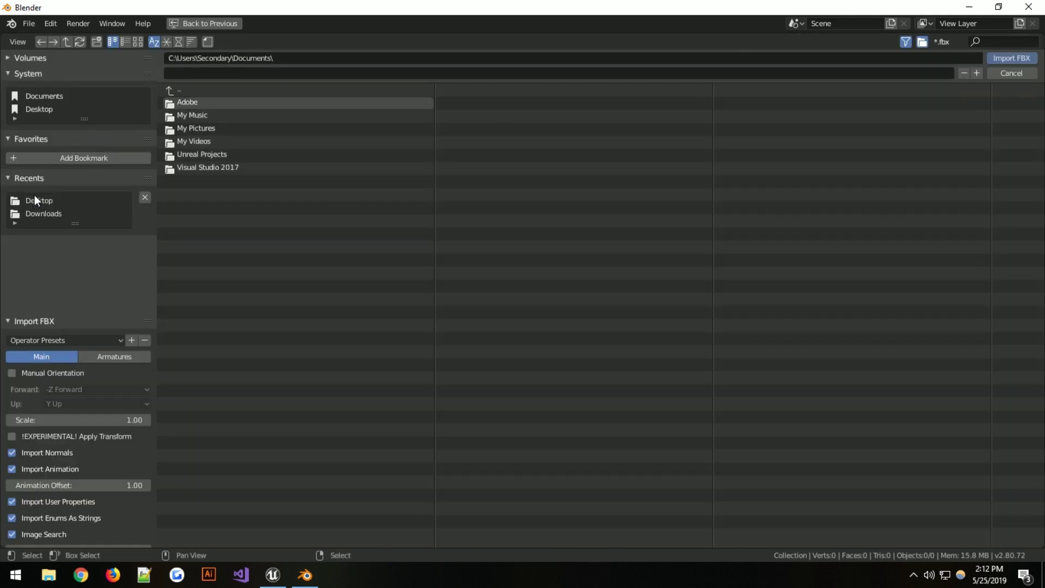
pyautogui.click(39, 200)
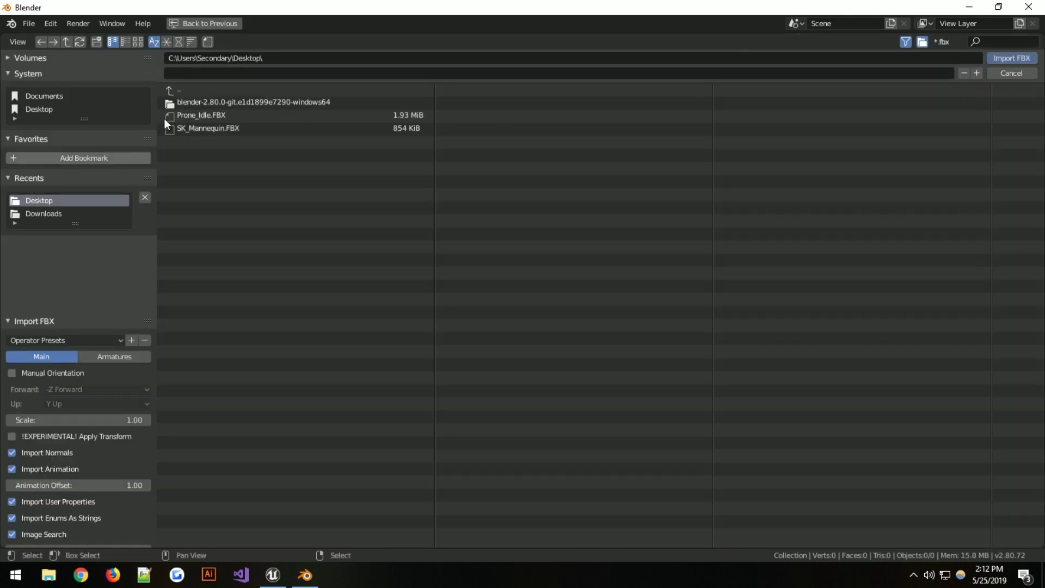
pyautogui.click(213, 117)
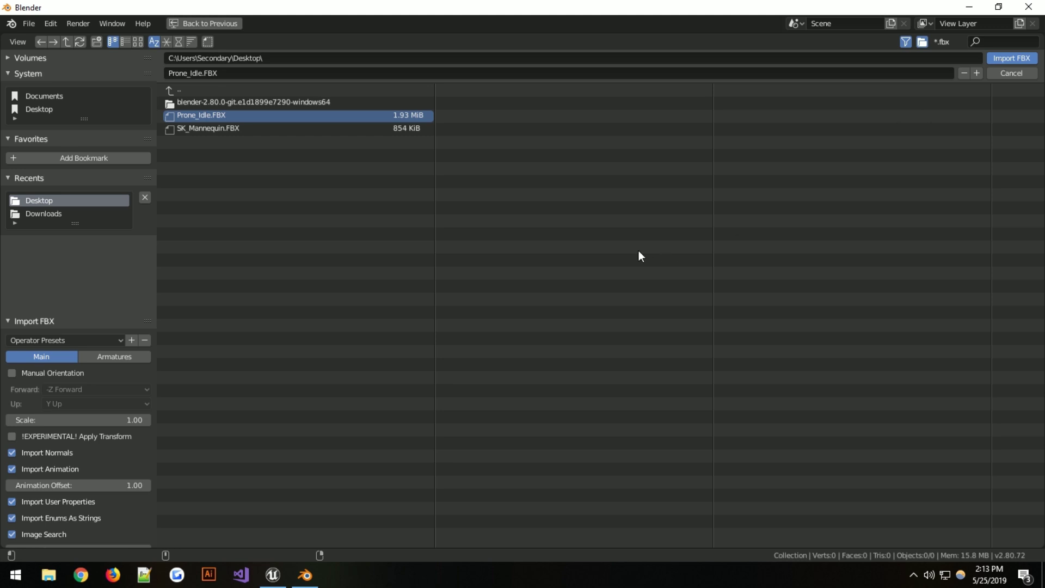
# Examine the imported prone mannequin and play its animation.
pyautogui.scroll(-8, 348, 184)
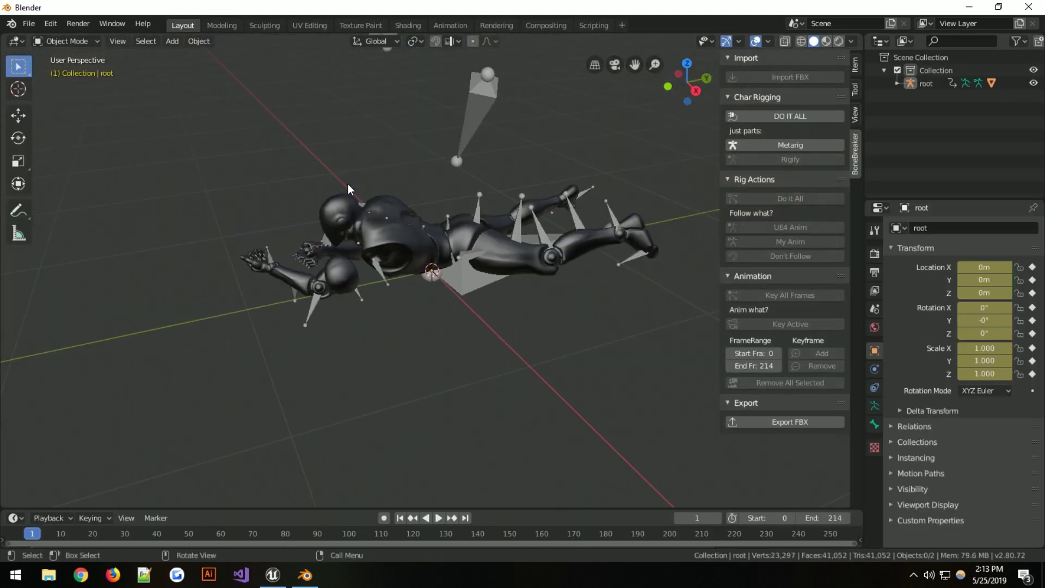
pyautogui.scroll(2, 333, 220)
pyautogui.moveTo(490, 217); pyautogui.dragTo(354, 338, button='middle')
pyautogui.press('space')
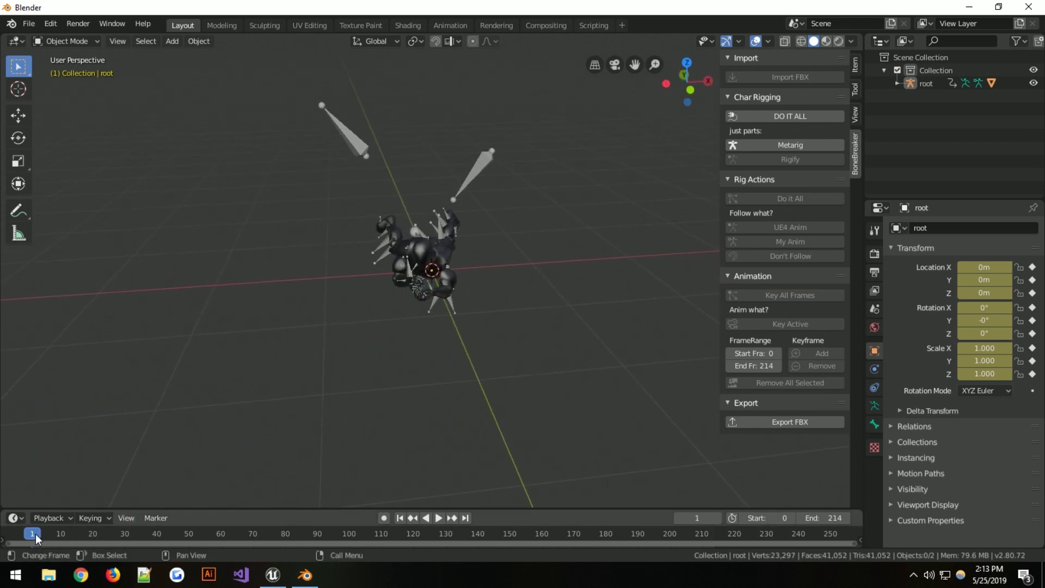
# Scrub through the imported animation, return to frame 0, and run BoneBreaker's complete Char Rigging on the mannequin.
pyautogui.moveTo(110, 541); pyautogui.dragTo(859, 539)
pyautogui.moveTo(15, 538); pyautogui.dragTo(93, 547)
pyautogui.press('Escape')
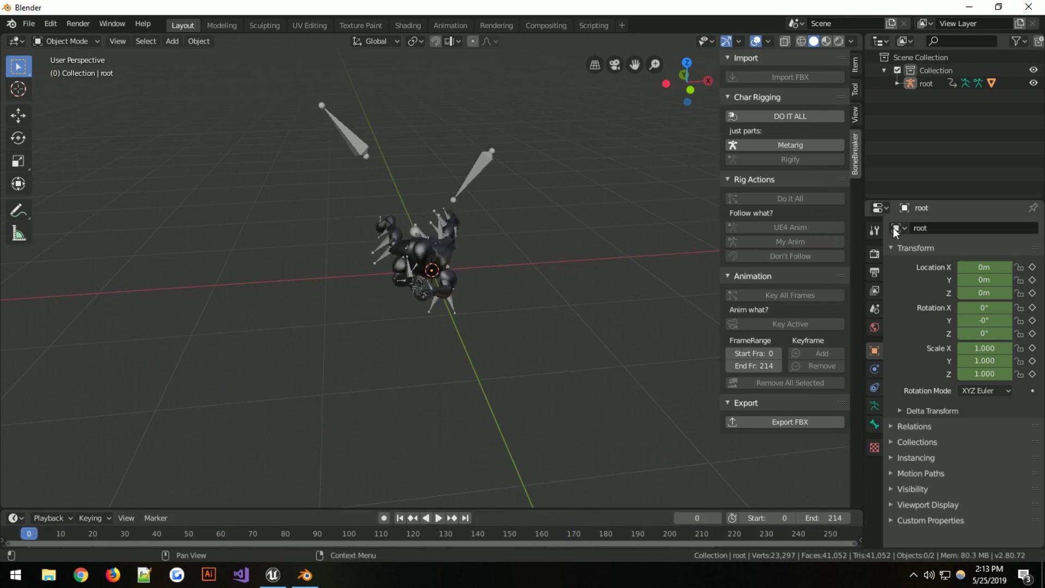
pyautogui.click(779, 116)
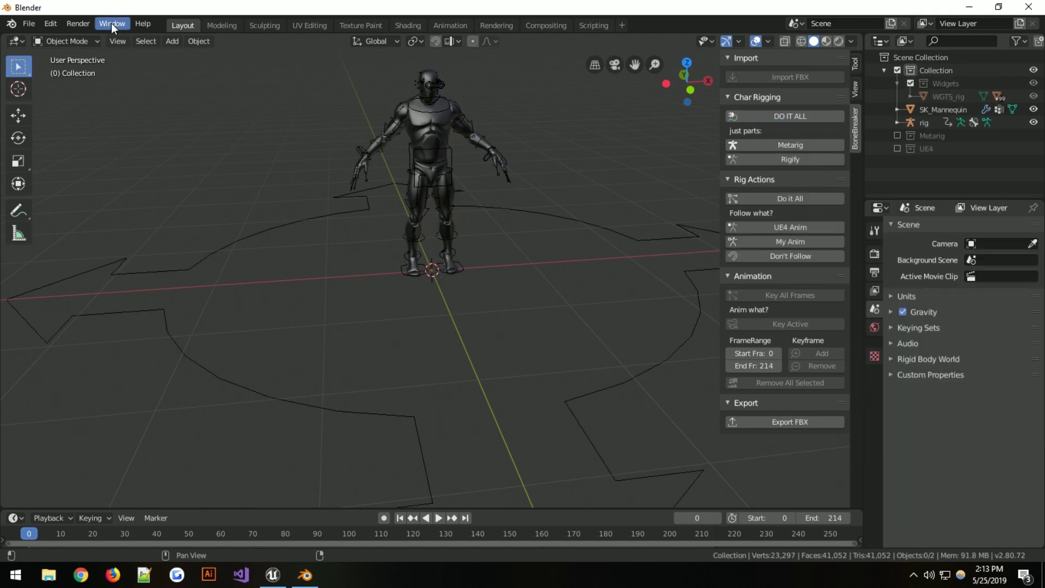
# Show the system console, read through the rig generation log, and move the console out of the way.
pyautogui.click(111, 23)
pyautogui.click(138, 158)
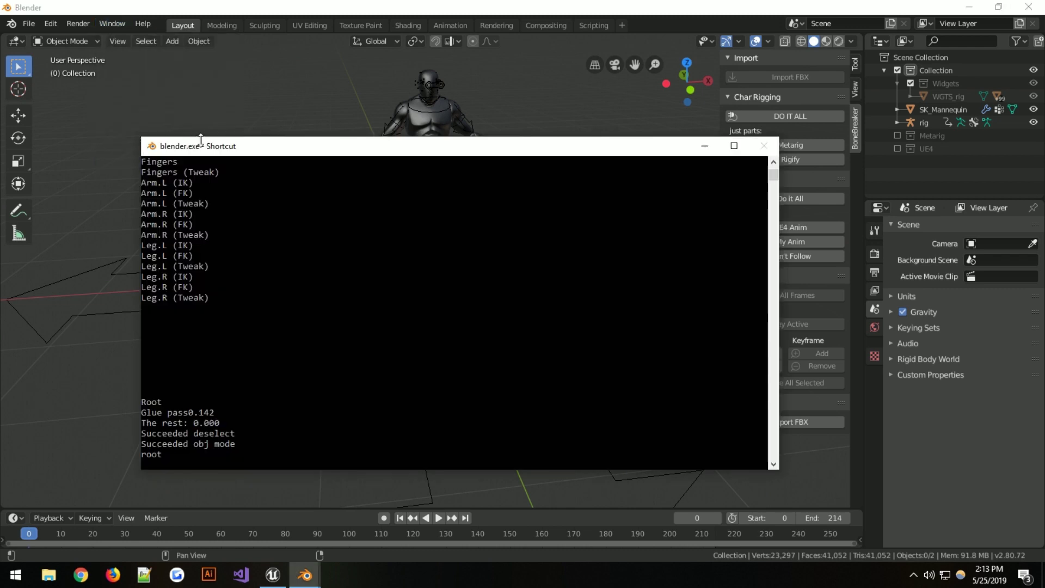
pyautogui.moveTo(231, 152); pyautogui.dragTo(281, 85)
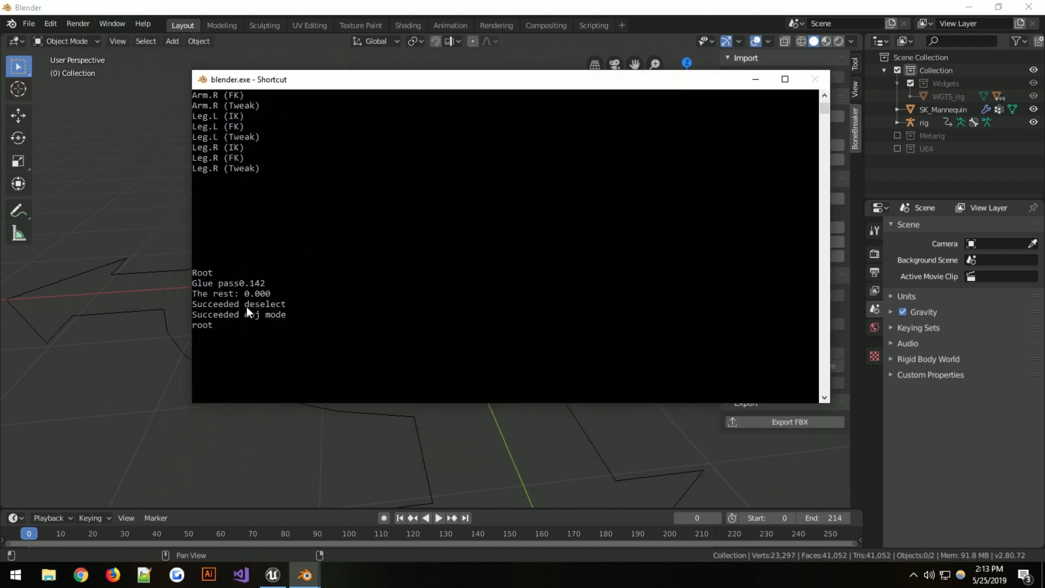
pyautogui.scroll(5, 245, 173)
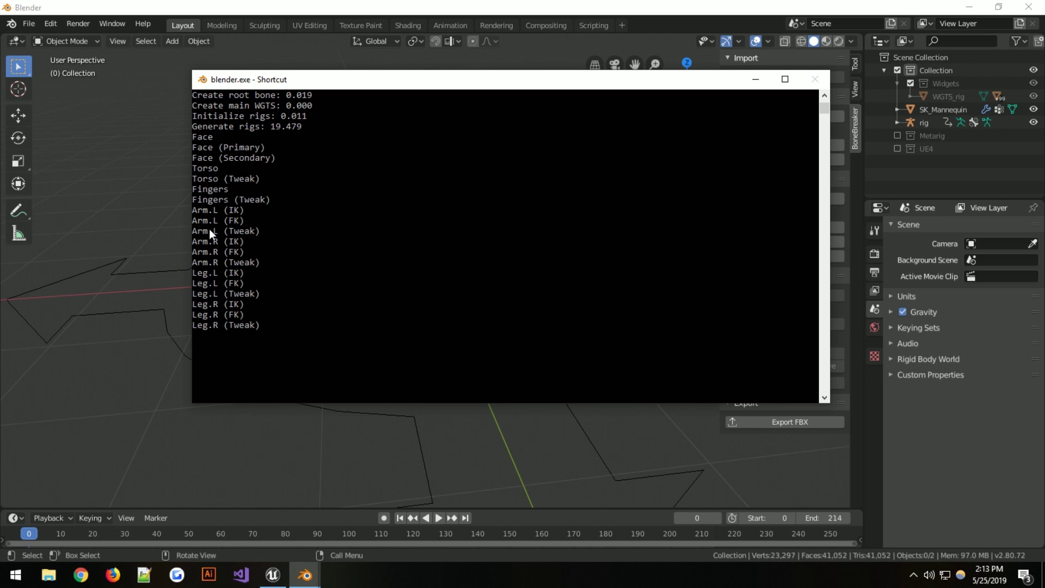
pyautogui.scroll(-4, 243, 272)
pyautogui.moveTo(331, 74); pyautogui.dragTo(1044, 103)
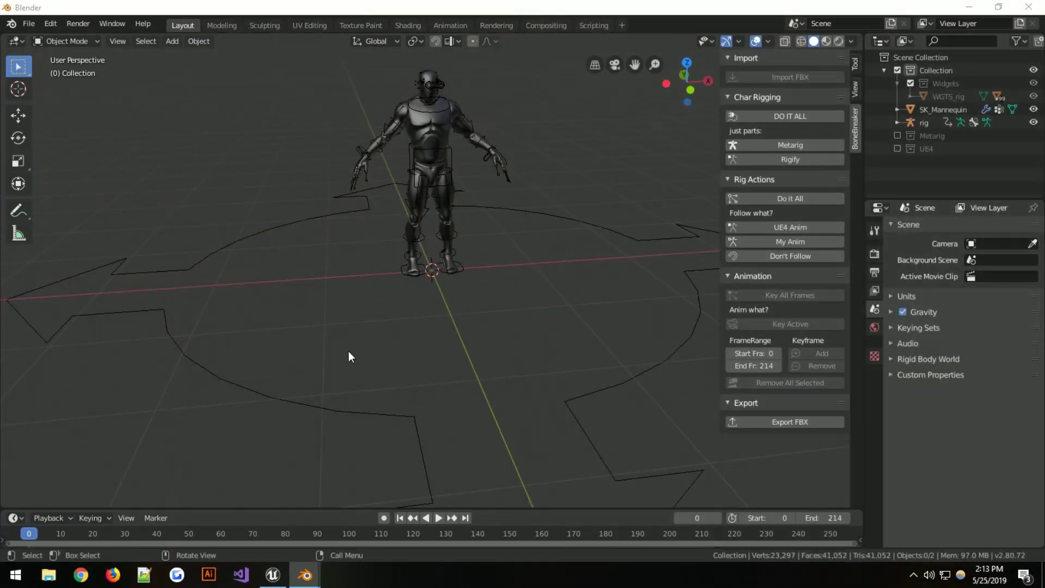
# Run the complete set of BoneBreaker Rig Actions so the generated rig takes on the imported prone animation.
pyautogui.scroll(3, 429, 218)
pyautogui.scroll(-5, 430, 218)
pyautogui.moveTo(429, 218); pyautogui.dragTo(564, 192, button='middle')
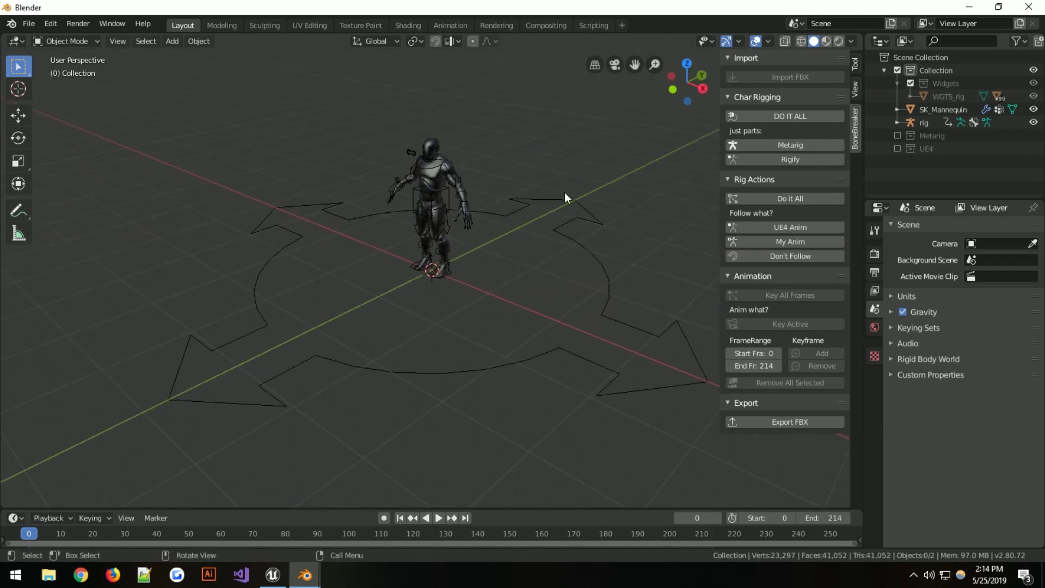
pyautogui.click(792, 198)
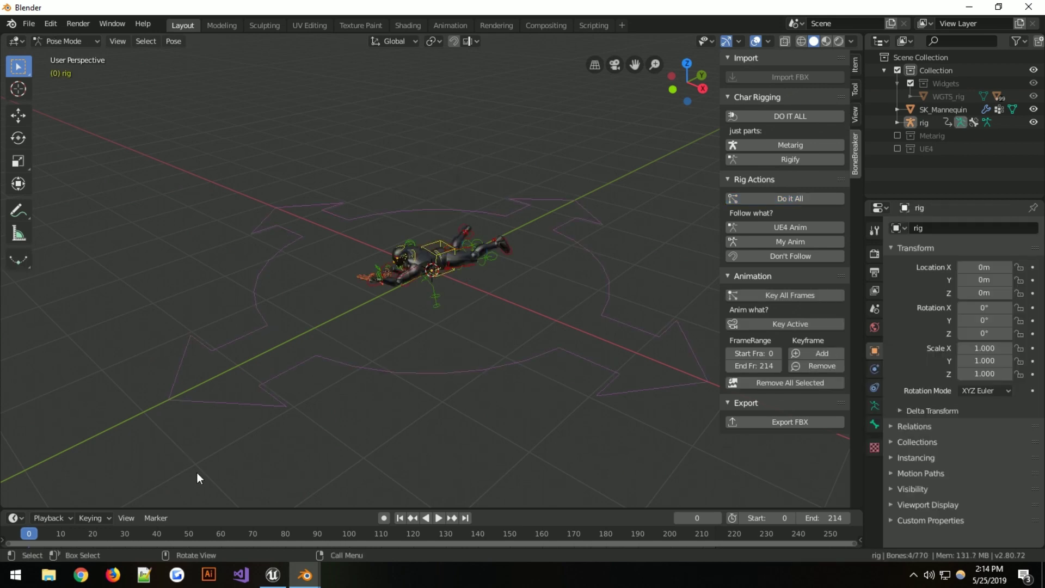
# Scrub and play the animation on the rig to check its motion, ending at frame 0.
pyautogui.moveTo(409, 330); pyautogui.dragTo(432, 328, button='middle')
pyautogui.moveTo(57, 536); pyautogui.dragTo(676, 545)
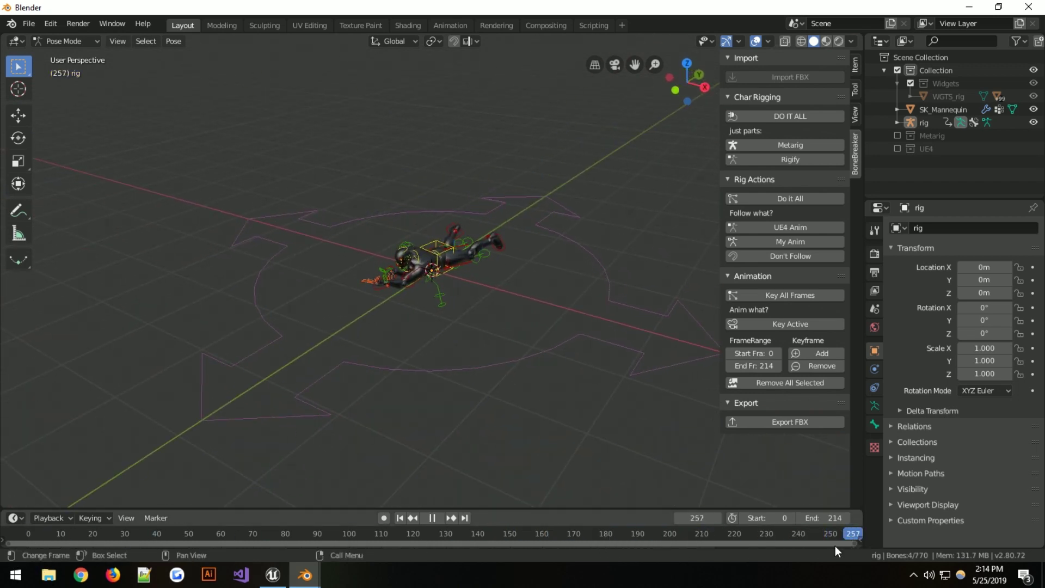
pyautogui.moveTo(835, 546); pyautogui.dragTo(11, 553)
pyautogui.press('space')
pyautogui.press('space')
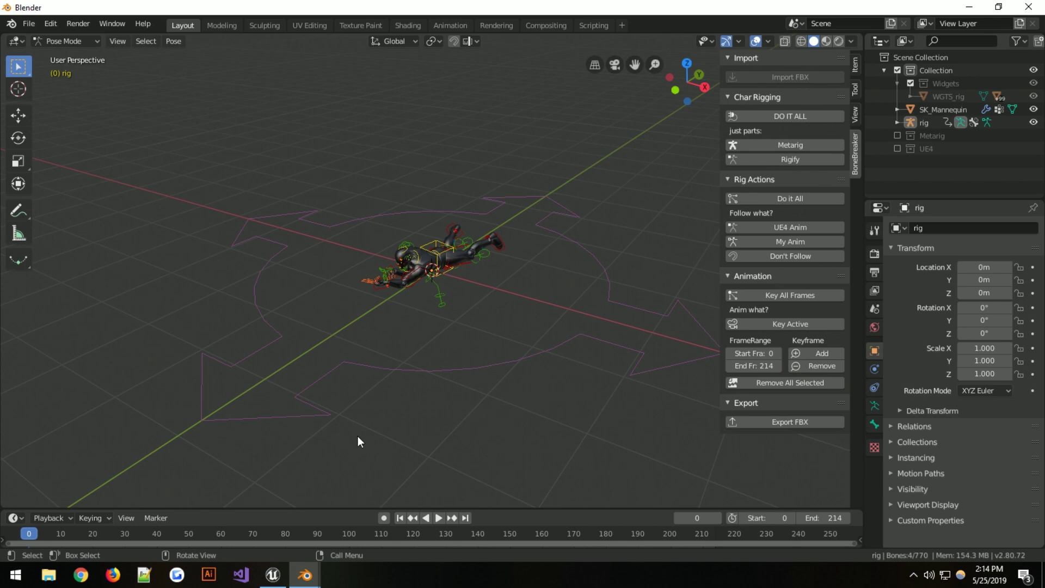
# Select the left hand IK control hand_ik.L and set its root/parent rig property to 0.5.
pyautogui.scroll(8, 398, 229)
pyautogui.moveTo(404, 270); pyautogui.dragTo(509, 358, button='middle')
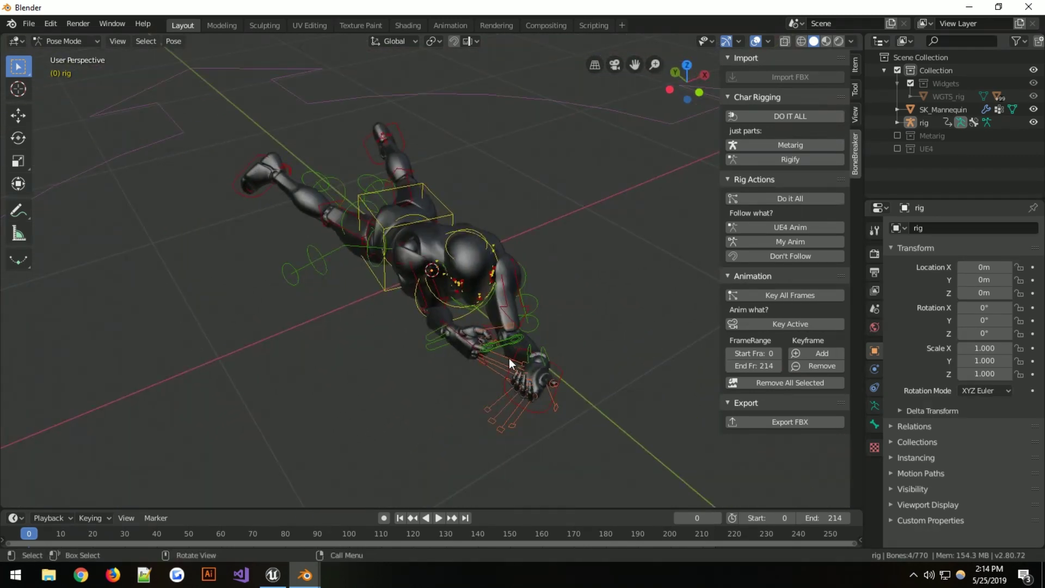
pyautogui.scroll(2, 532, 390)
pyautogui.click(576, 452)
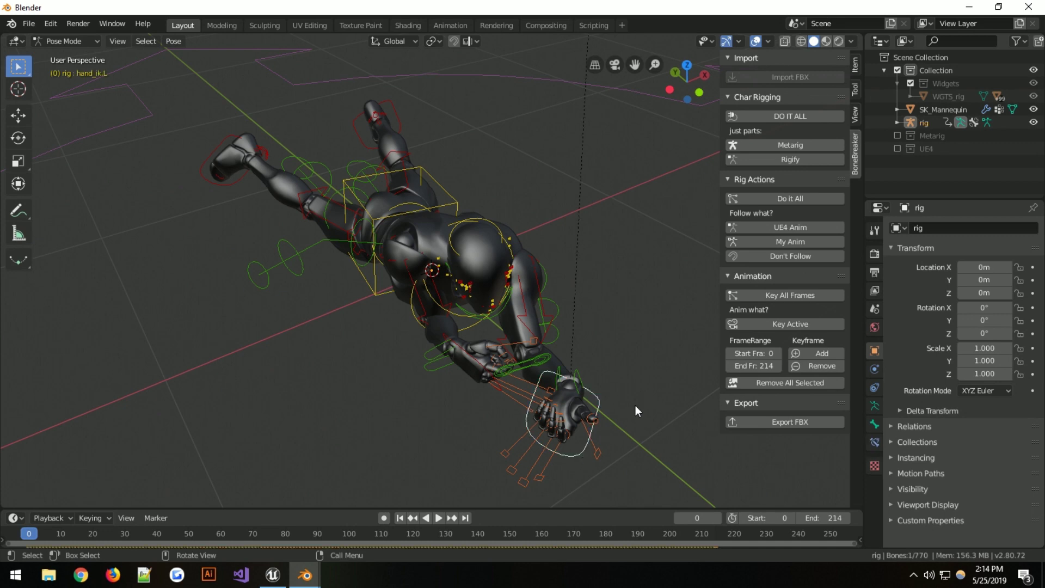
pyautogui.moveTo(636, 405); pyautogui.dragTo(587, 380, button='middle')
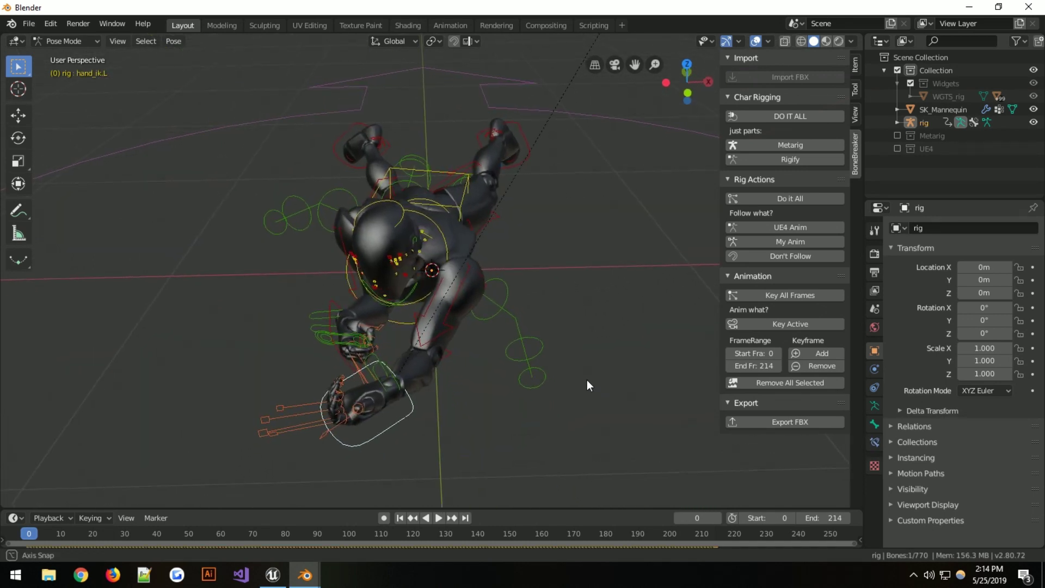
pyautogui.click(855, 65)
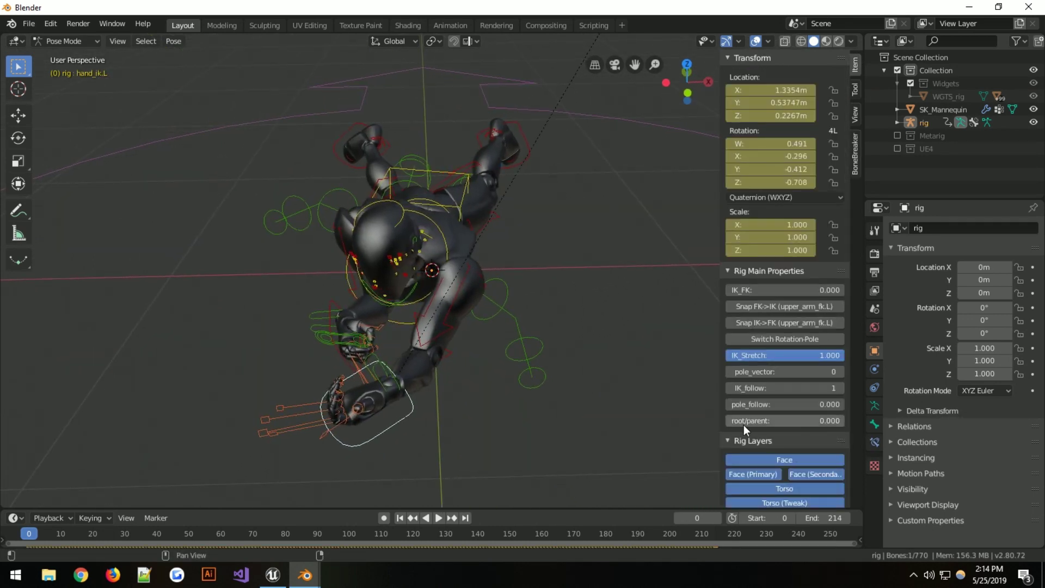
pyautogui.click(795, 420)
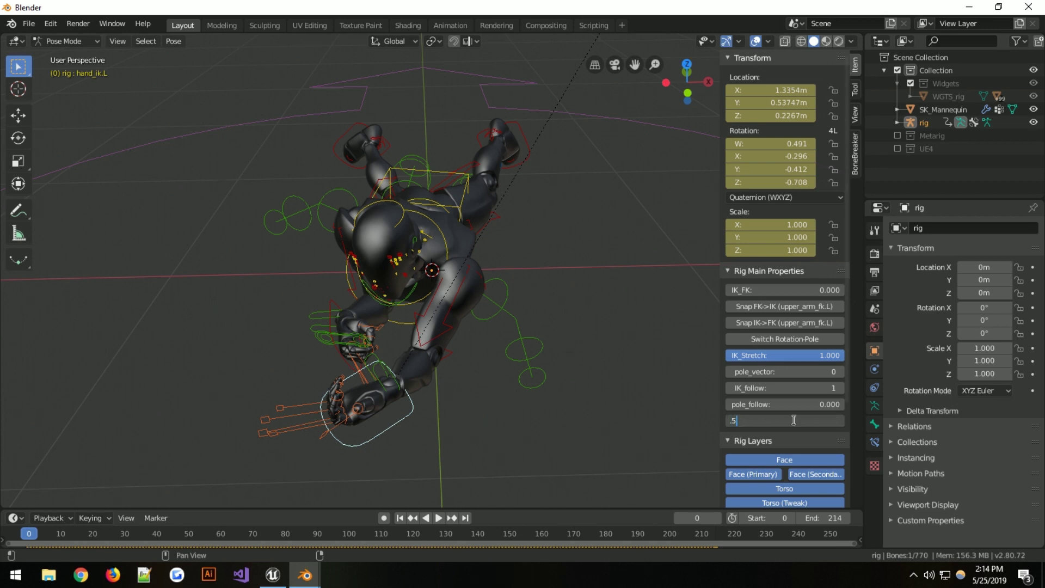
pyautogui.press('Return')
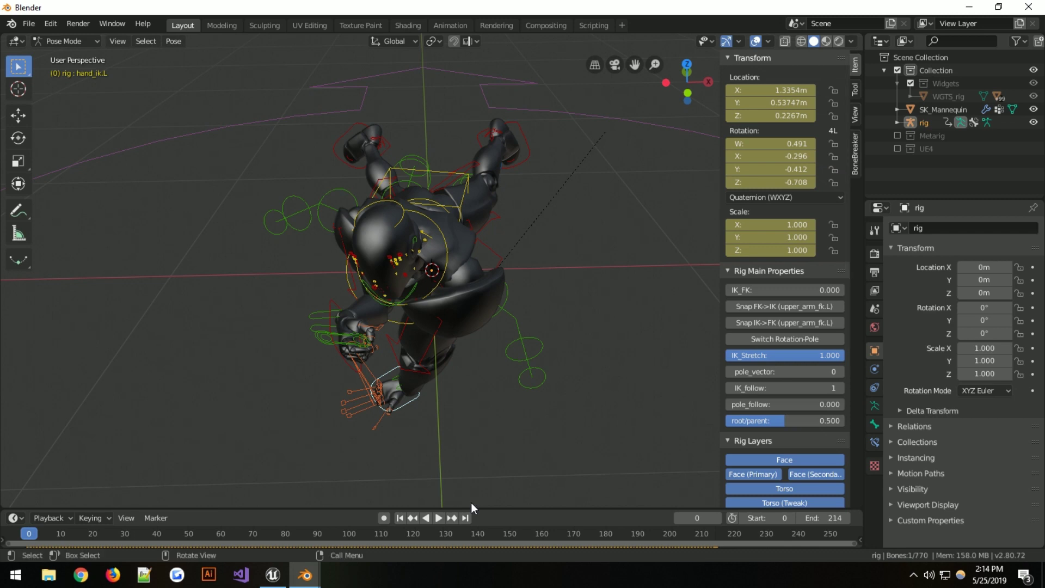
# Try root/parent values of 0.2 and 0.1 on the left hand IK control.
pyautogui.click(811, 420)
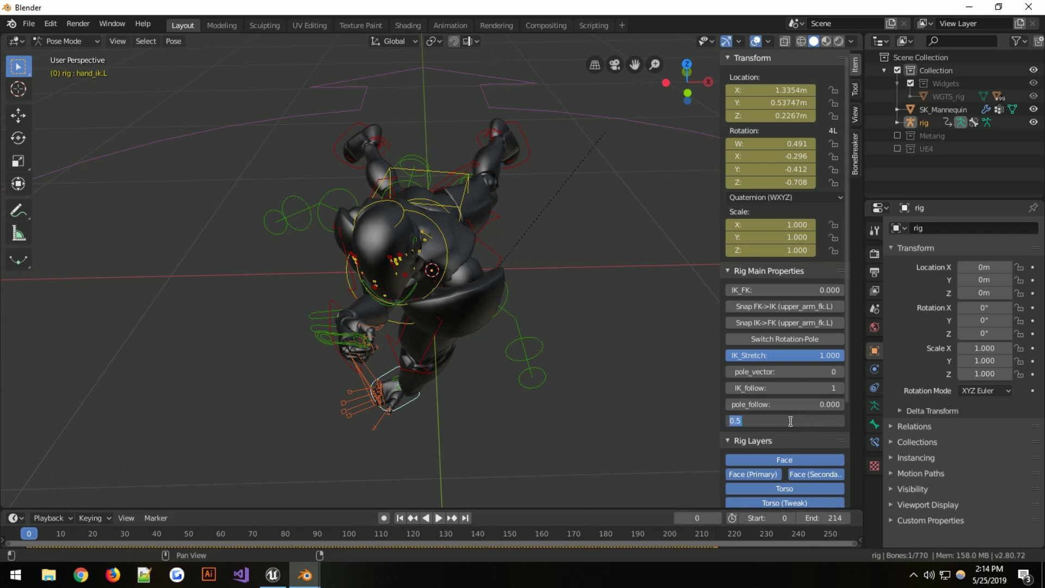
pyautogui.write('.2')
pyautogui.press('Return')
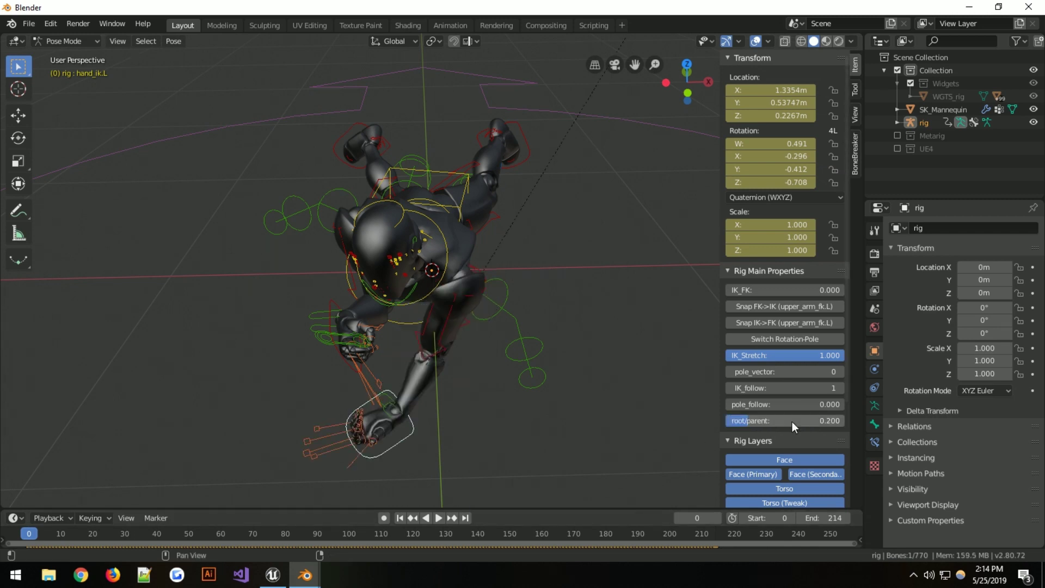
pyautogui.click(792, 421)
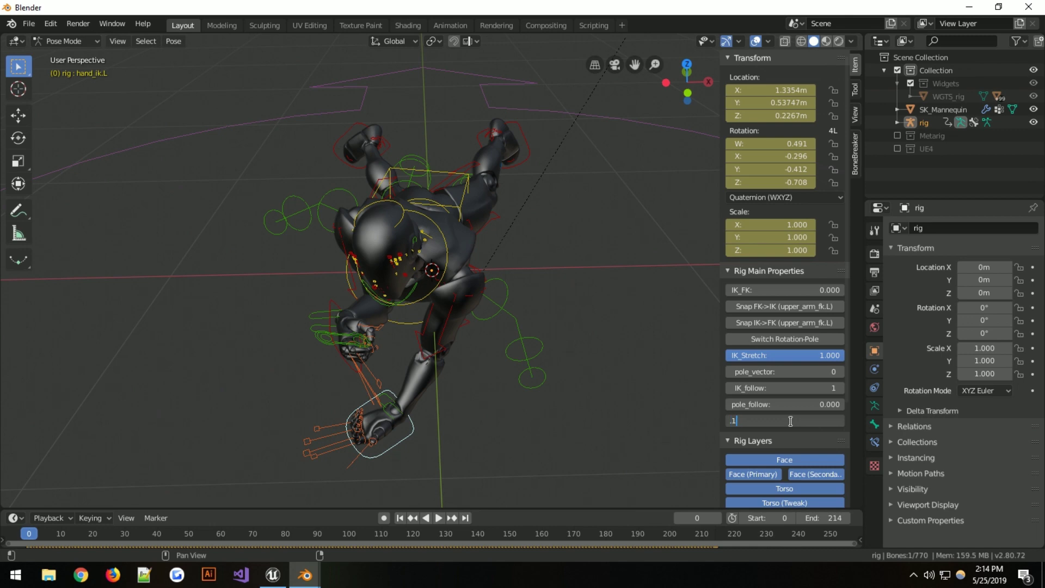
pyautogui.write('.1')
pyautogui.press('Return')
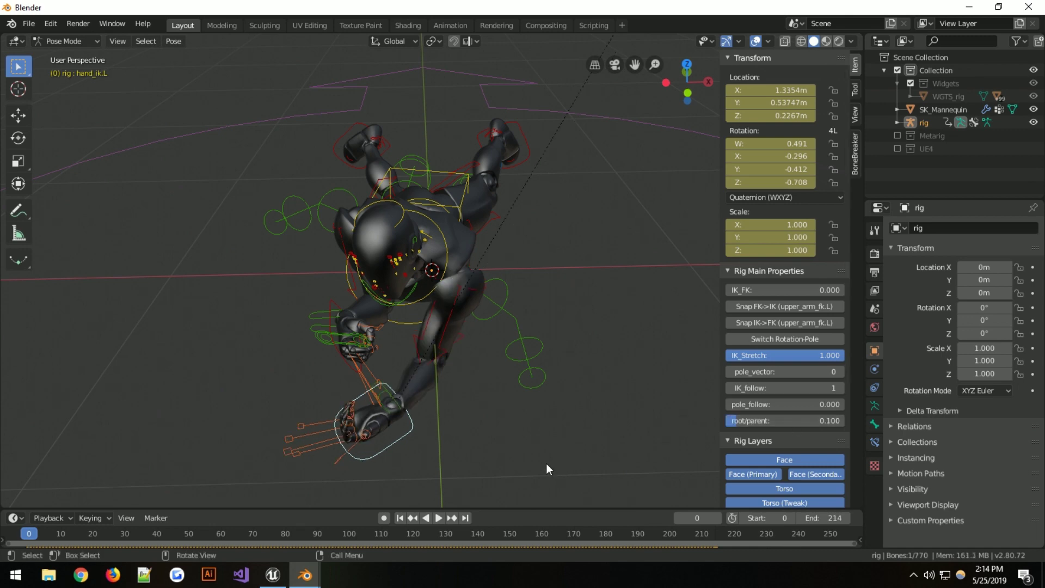
# Check the arm from the side and set the left hand's root/parent property back to 0.
pyautogui.moveTo(547, 463); pyautogui.dragTo(489, 427, button='middle')
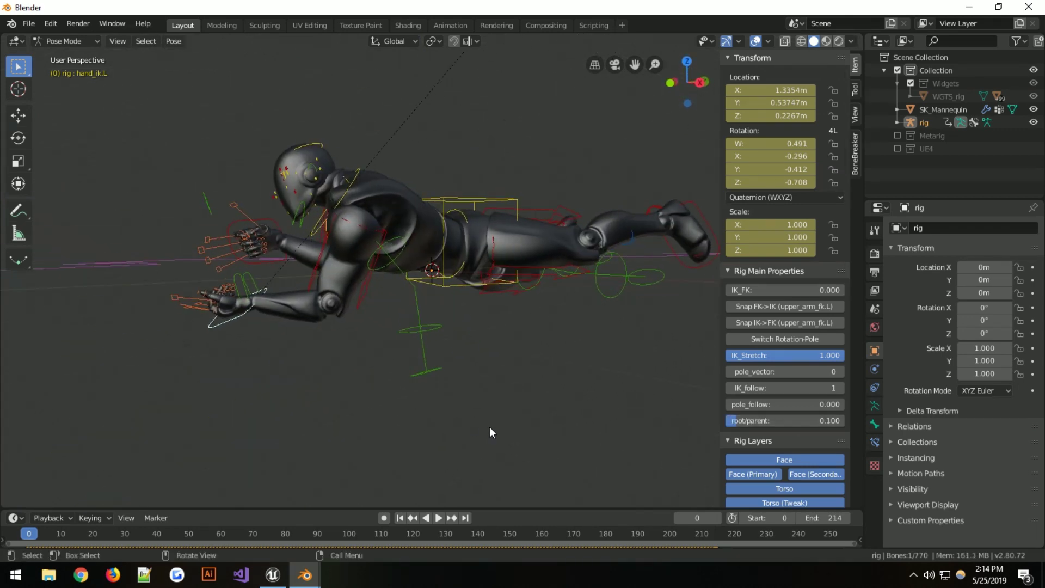
pyautogui.click(815, 421)
pyautogui.write('0')
pyautogui.press('Return')
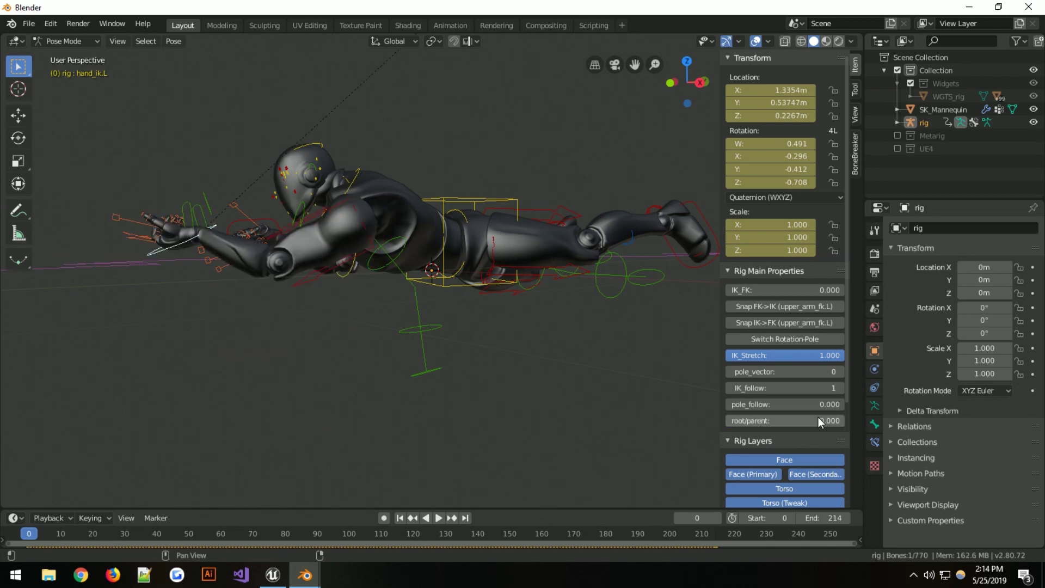
# Select only the left foot IK control foot_ik.L and bring up BoneBreaker's option for removing all selected keyframes.
pyautogui.moveTo(490, 337); pyautogui.dragTo(684, 407, button='middle')
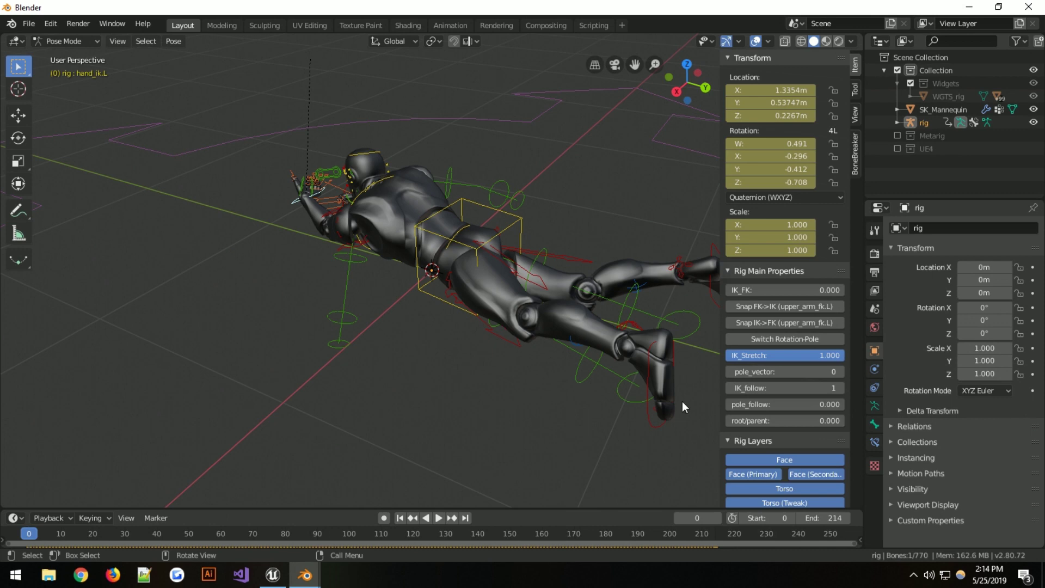
pyautogui.rightClick(652, 427)
pyautogui.click(554, 416)
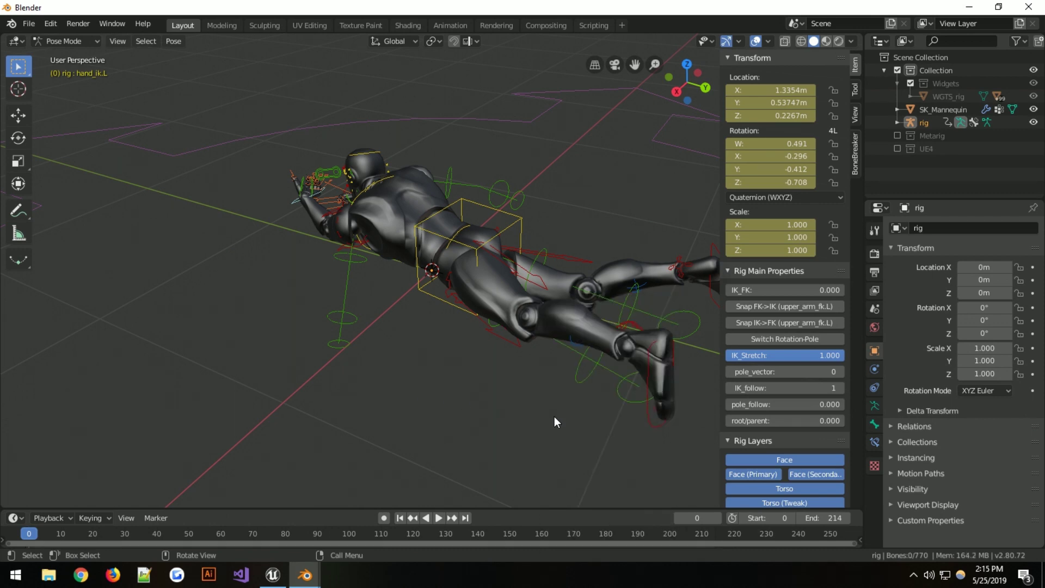
pyautogui.click(647, 409)
pyautogui.moveTo(646, 410); pyautogui.dragTo(549, 387, button='middle')
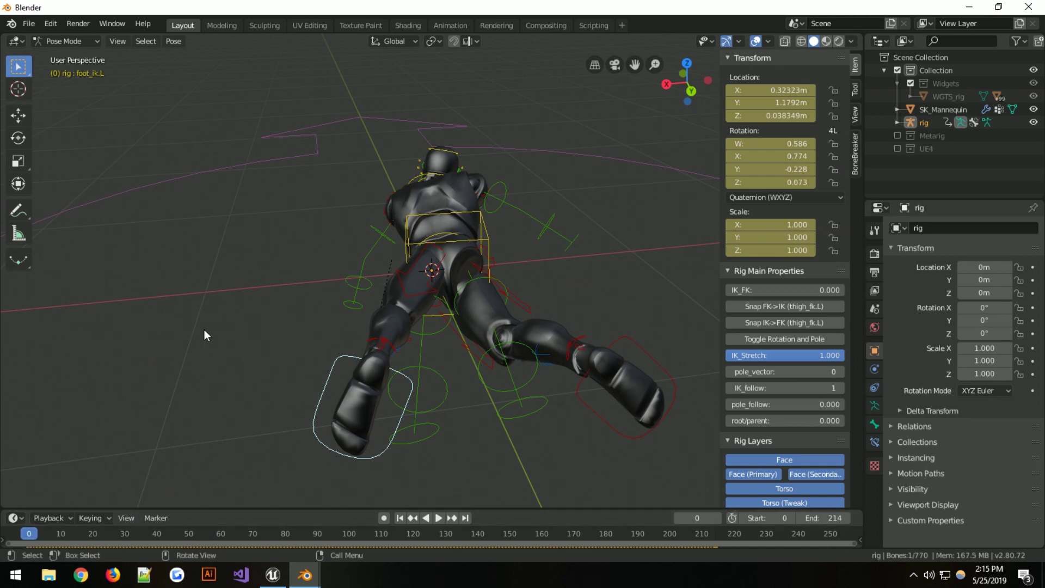
pyautogui.scroll(-1, 819, 422)
pyautogui.click(856, 155)
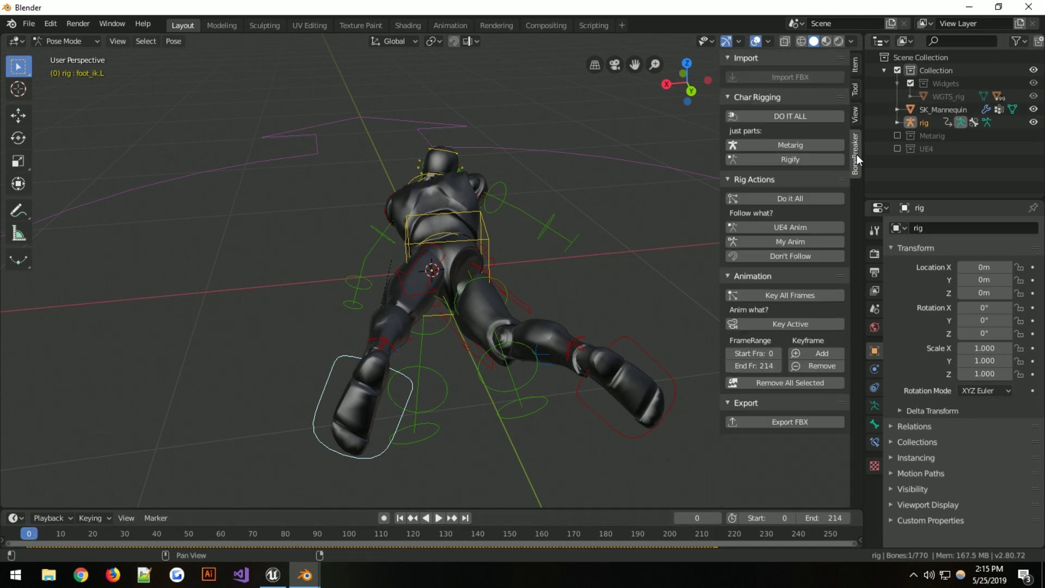
pyautogui.click(794, 381)
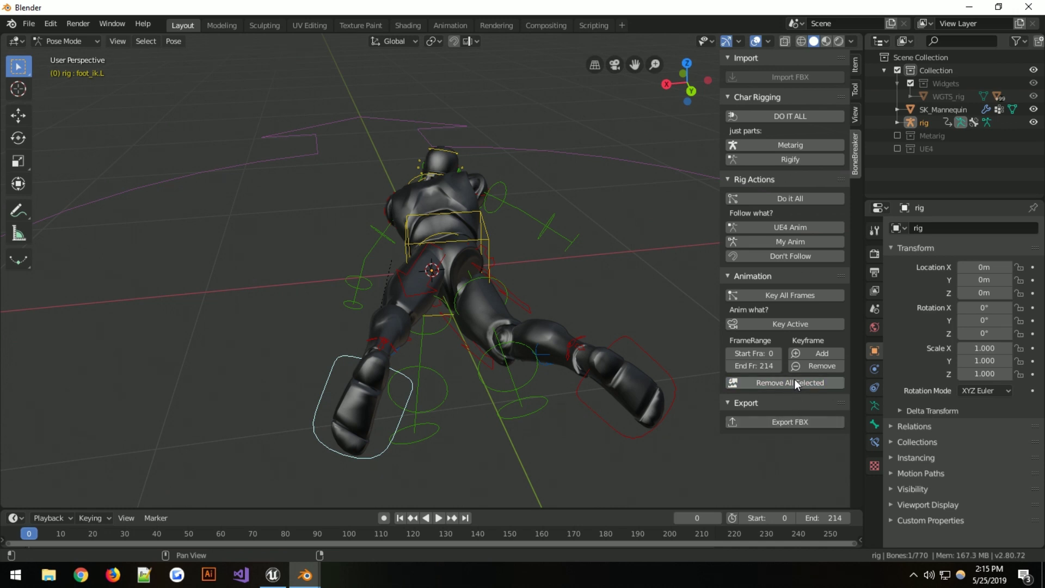
# Circle-select the control bones along the left leg, from the foot up to the hip.
pyautogui.moveTo(223, 398)
pyautogui.mouseDown(button='middle')
pyautogui.moveTo(312, 402)
pyautogui.moveTo(267, 396)
pyautogui.mouseUp(button='middle')
pyautogui.press('c')
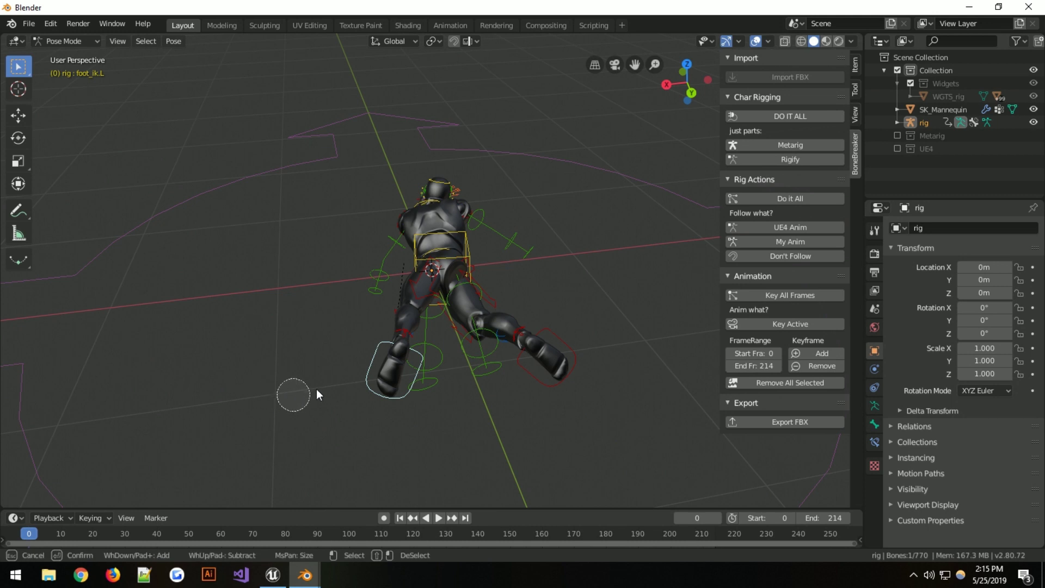
pyautogui.moveTo(358, 368)
pyautogui.mouseDown()
pyautogui.moveTo(387, 339)
pyautogui.moveTo(390, 357)
pyautogui.moveTo(394, 304)
pyautogui.mouseUp()
pyautogui.rightClick(379, 357)
pyautogui.moveTo(379, 358); pyautogui.dragTo(400, 321, button='middle')
pyautogui.press('c')
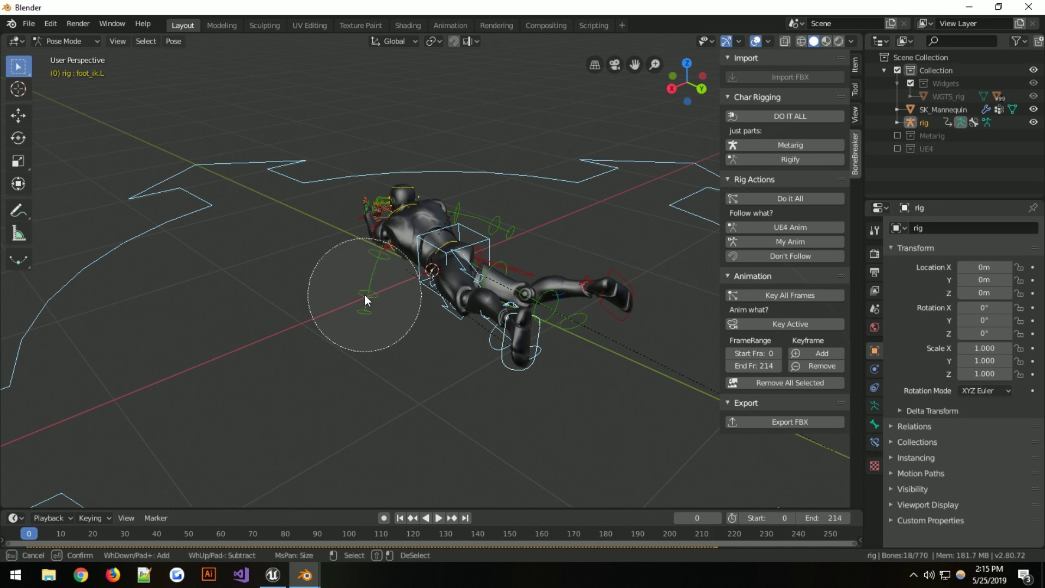
pyautogui.rightClick(380, 289)
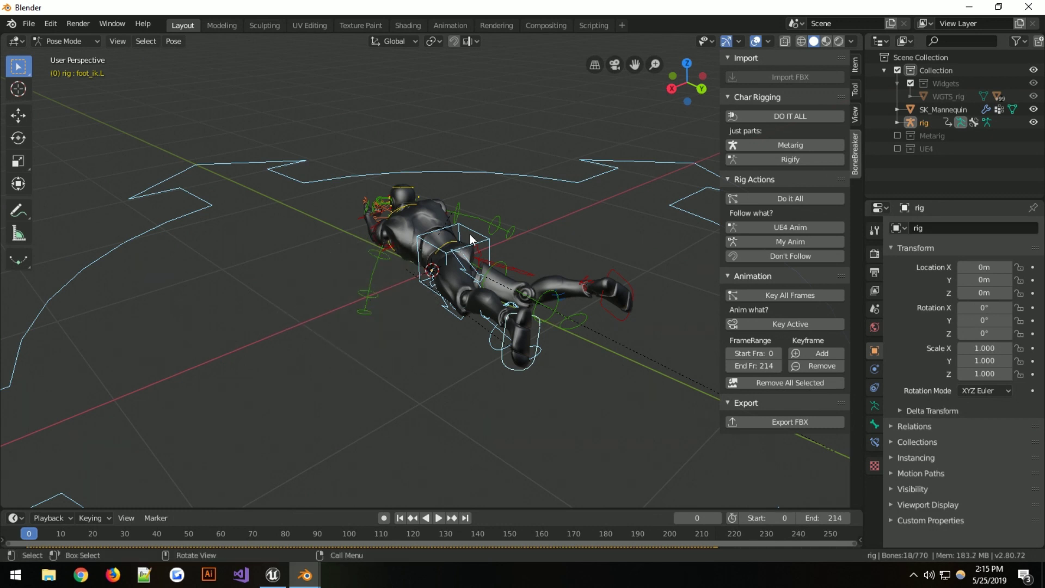
# Deselect the root, torso and right thigh controls, keeping the left lower leg and foot controls selected.
pyautogui.press('shift')
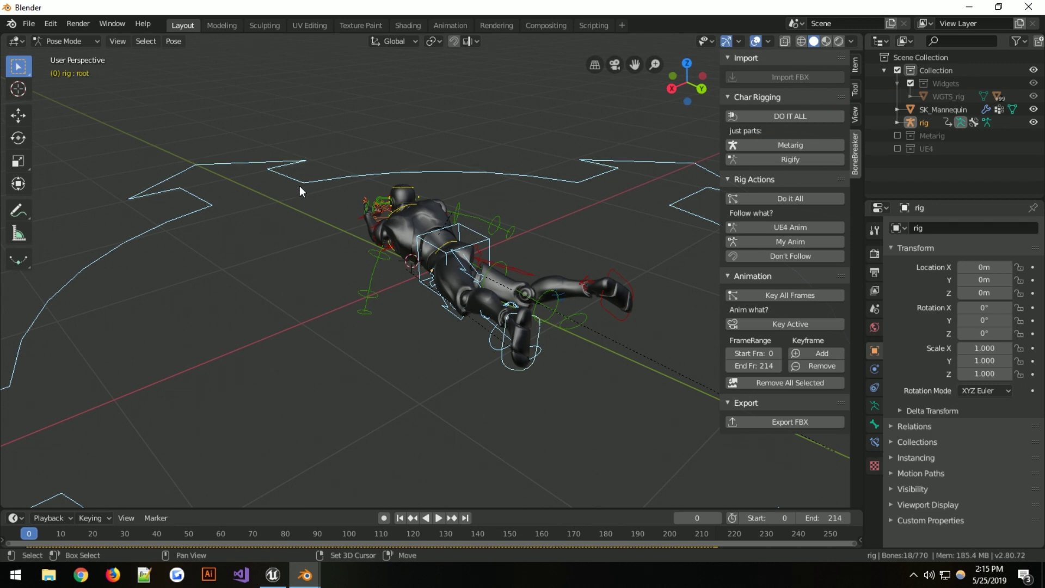
pyautogui.moveTo(375, 304); pyautogui.dragTo(487, 281, button='middle')
pyautogui.keyDown('shift'); pyautogui.click(460, 245); pyautogui.keyUp('shift')
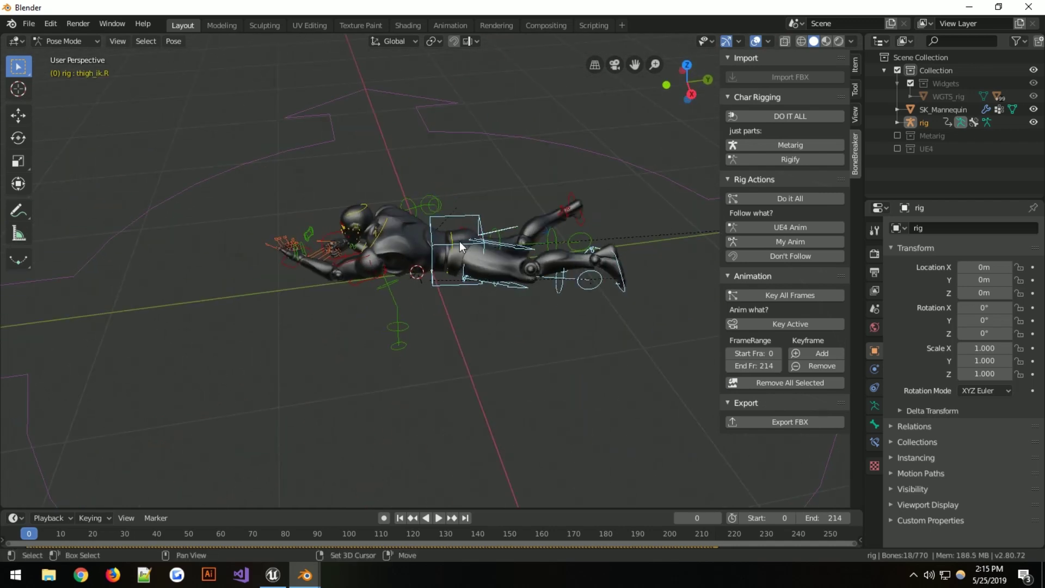
pyautogui.press('c')
pyautogui.middleClick(461, 245)
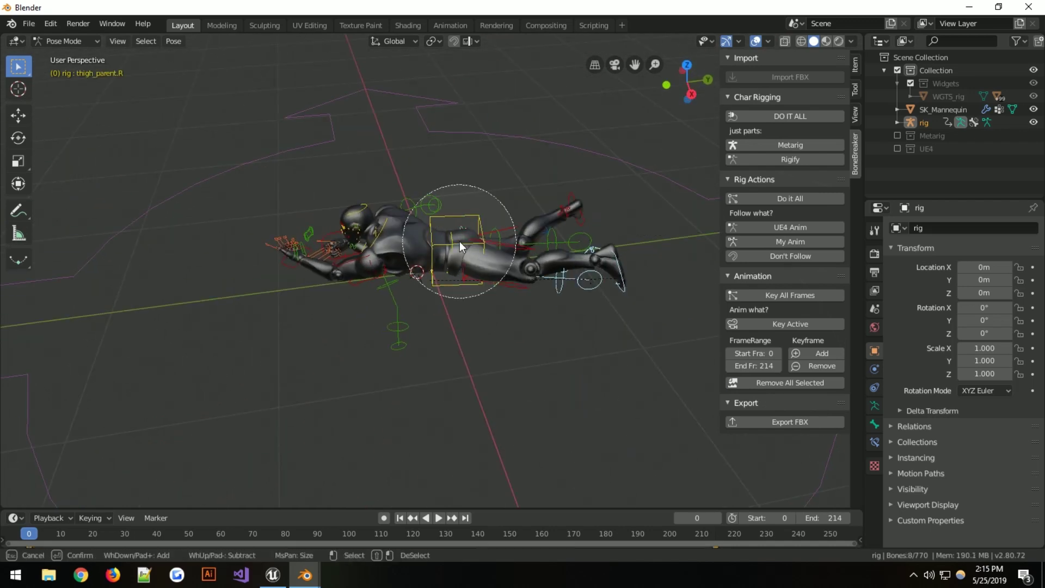
pyautogui.press('Escape')
# Add the left thigh IK control thigh_ik.L and the other left thigh control near the knee to the selection.
pyautogui.moveTo(461, 245)
pyautogui.mouseDown(button='middle')
pyautogui.moveTo(517, 372)
pyautogui.moveTo(554, 370)
pyautogui.moveTo(557, 251)
pyautogui.moveTo(300, 256)
pyautogui.moveTo(223, 277)
pyautogui.mouseUp(button='middle')
pyautogui.scroll(5, 551, 246)
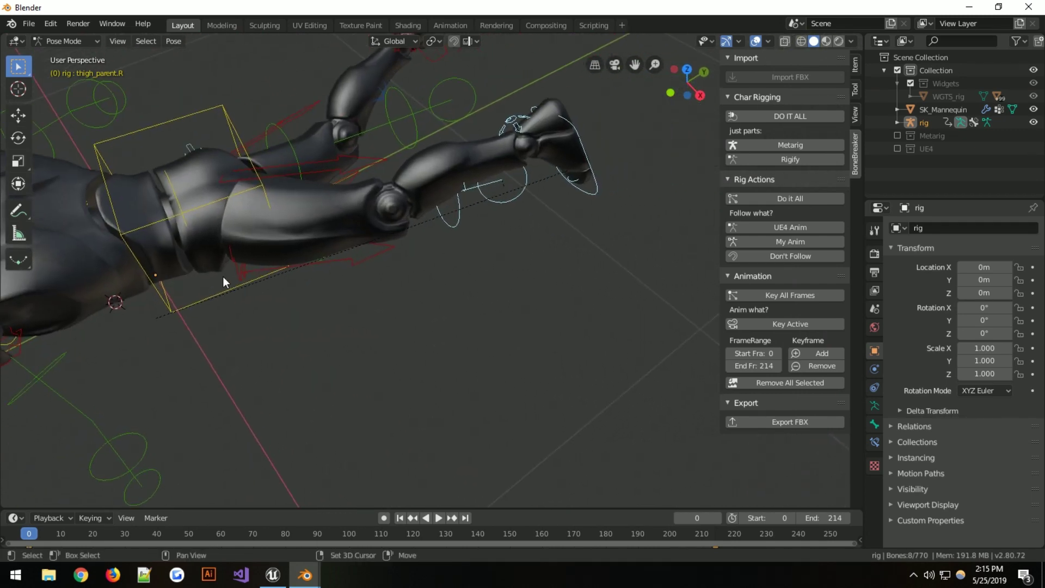
pyautogui.keyDown('shift'); pyautogui.click(240, 266); pyautogui.keyUp('shift')
pyautogui.keyDown('shift'); pyautogui.click(367, 259); pyautogui.keyUp('shift')
pyautogui.moveTo(481, 308); pyautogui.dragTo(356, 290, button='middle')
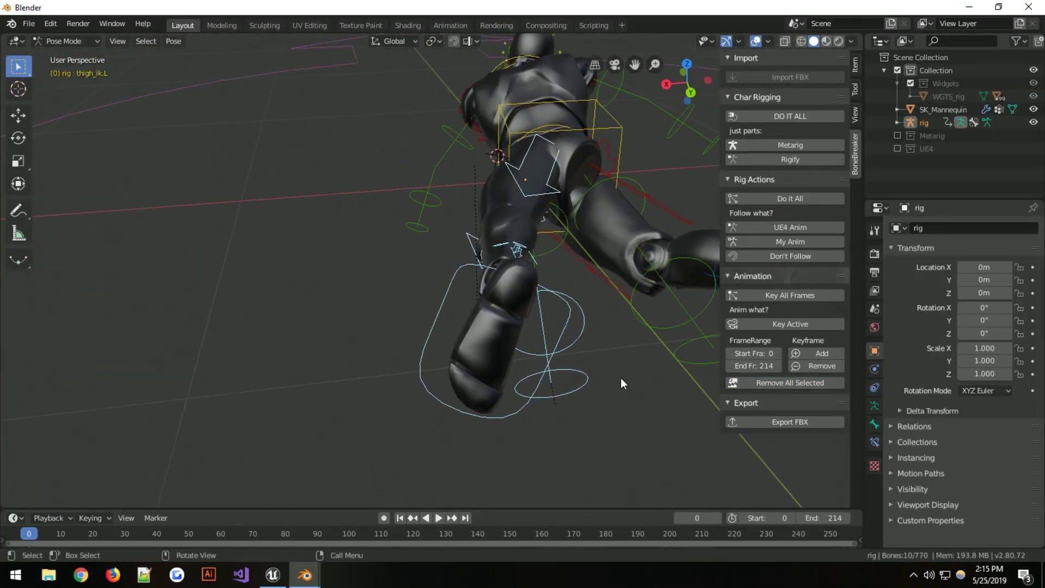
# At frame 0, select the left foot IK control foot_ik.L and insert a LocRotScale keyframe for it.
pyautogui.moveTo(621, 377); pyautogui.dragTo(570, 302, button='middle')
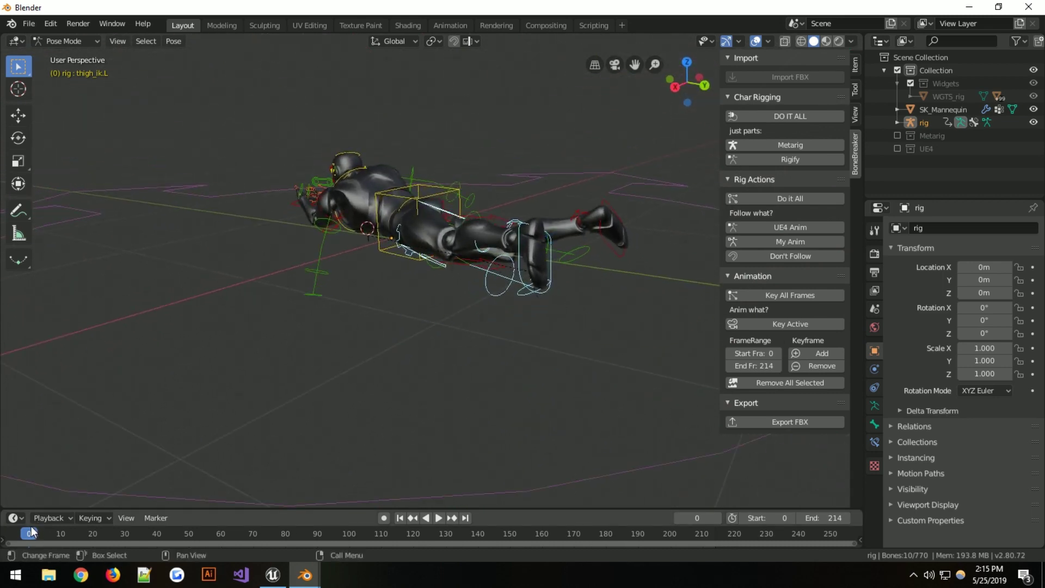
pyautogui.moveTo(33, 534); pyautogui.dragTo(3, 546)
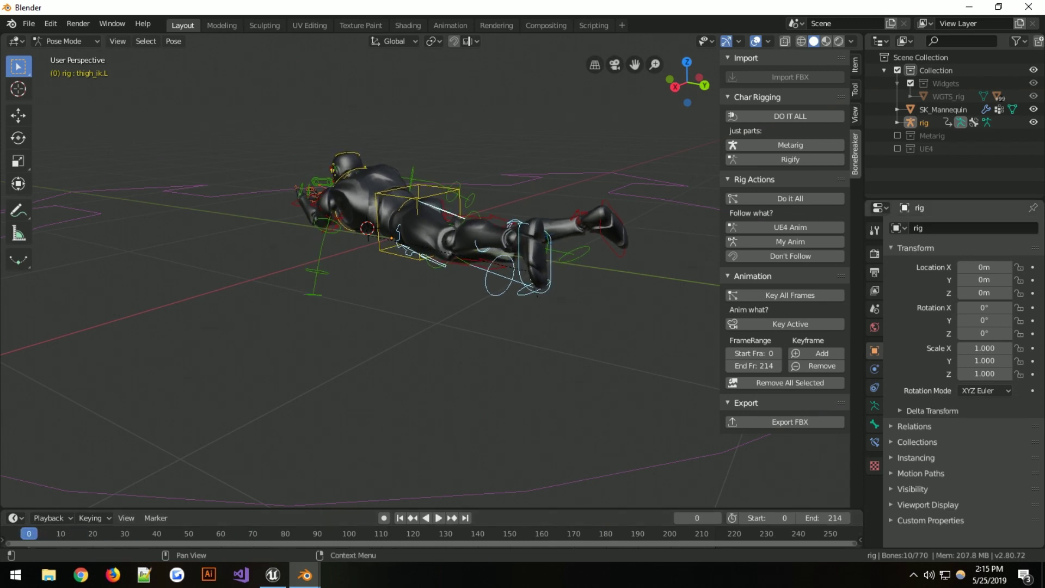
pyautogui.scroll(3, 557, 195)
pyautogui.moveTo(556, 195); pyautogui.dragTo(574, 409, button='middle')
pyautogui.click(513, 401)
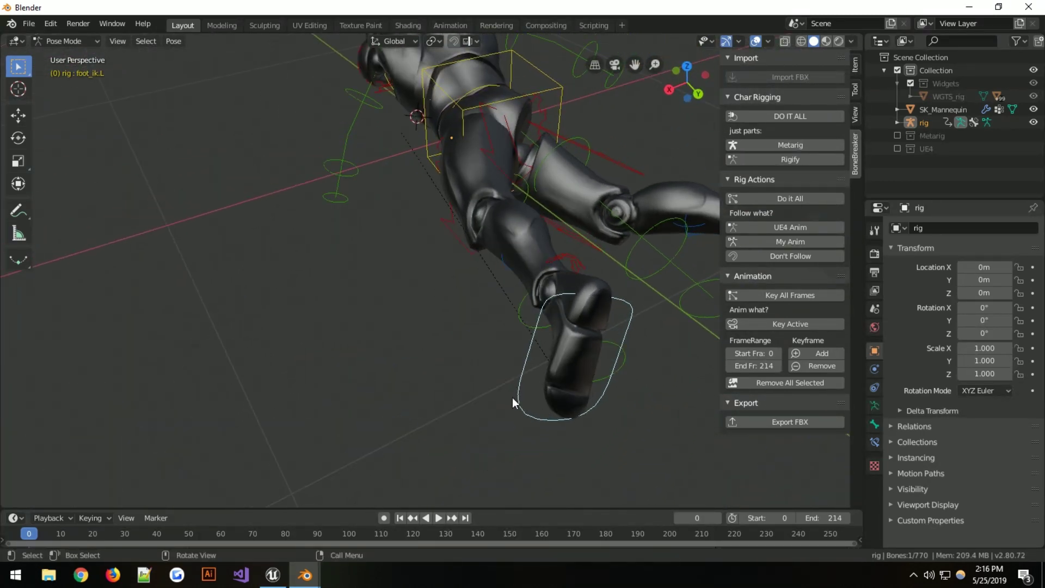
pyautogui.press('i')
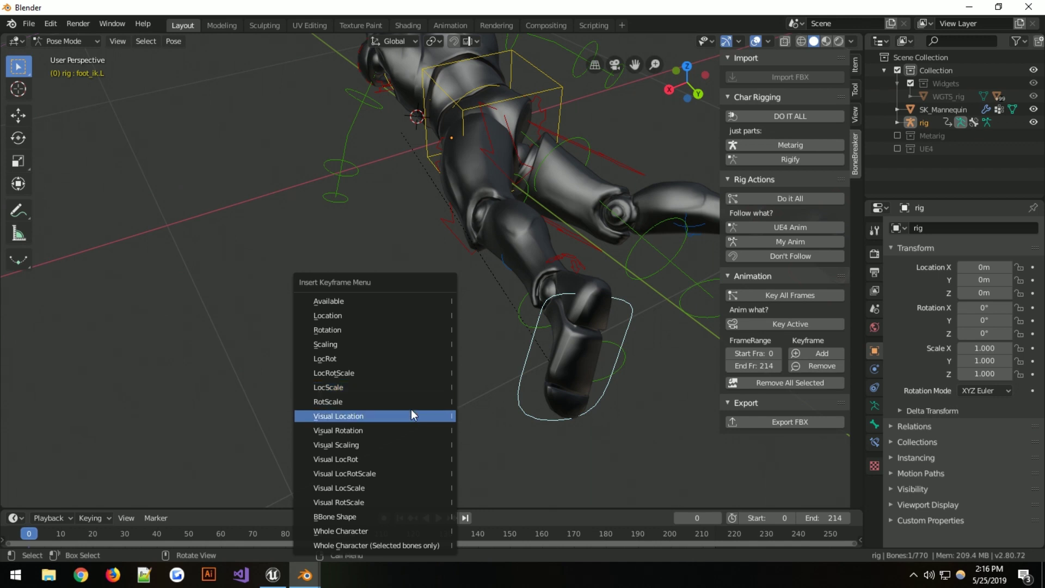
pyautogui.click(412, 378)
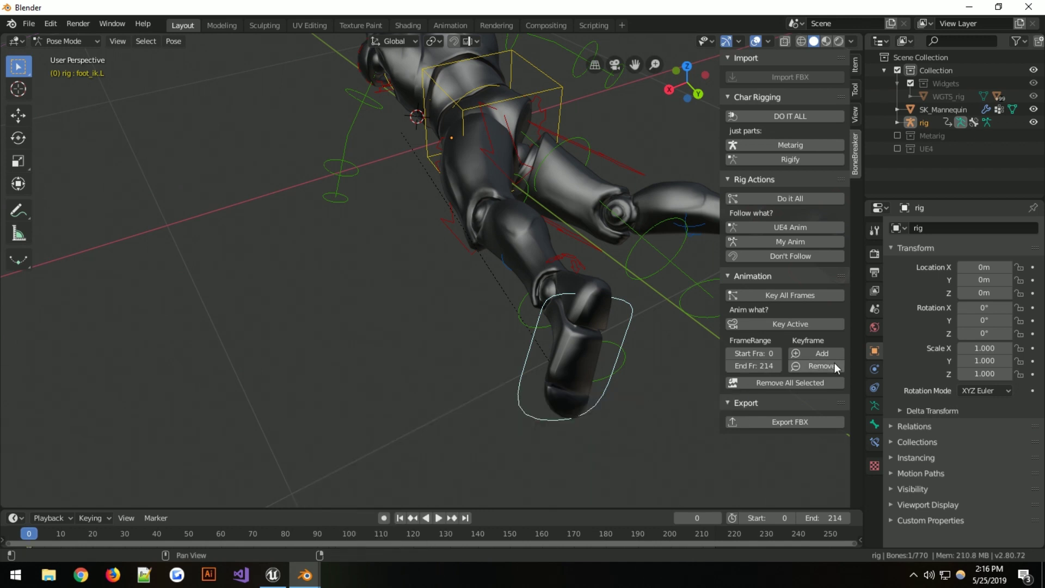
# Go to frame 20 and move foot_ik.L about 0.24 m toward the hips so the left knee bends.
pyautogui.moveTo(544, 364); pyautogui.dragTo(607, 271, button='middle')
pyautogui.press('g')
pyautogui.press('Escape')
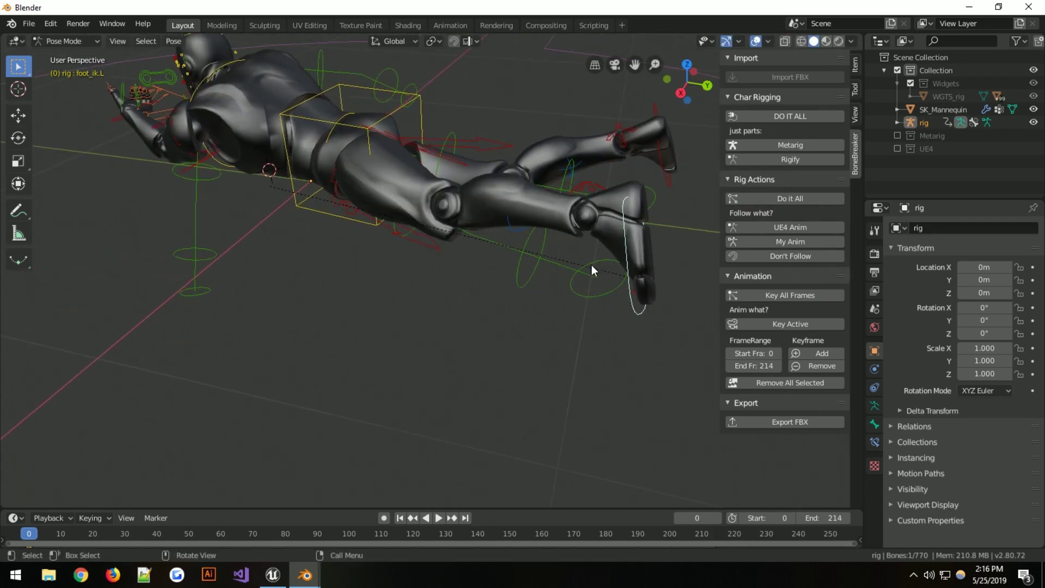
pyautogui.moveTo(28, 532); pyautogui.dragTo(93, 533)
pyautogui.press('g')
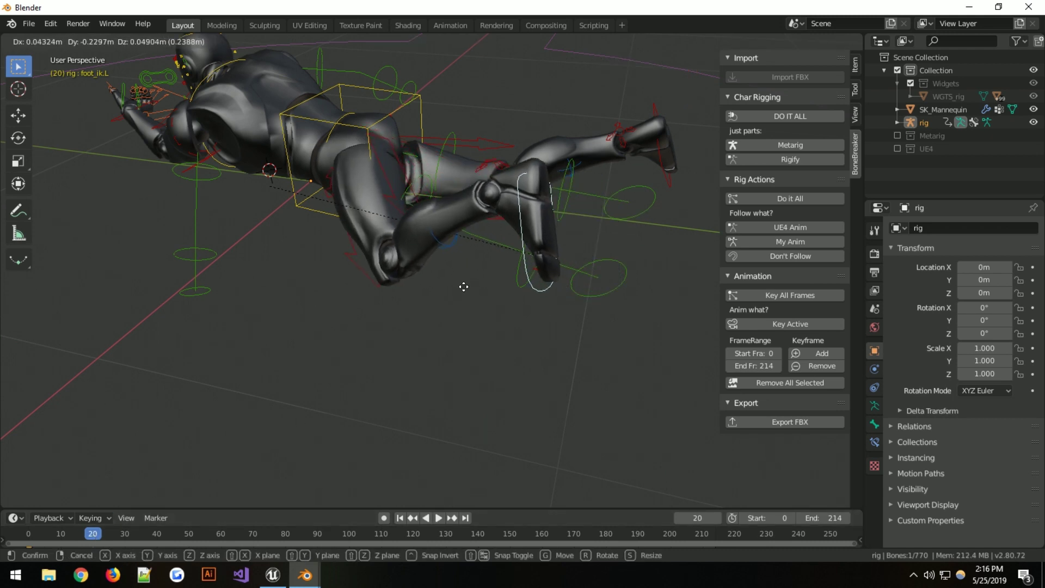
pyautogui.click(465, 285)
pyautogui.moveTo(508, 266); pyautogui.dragTo(459, 263, button='middle')
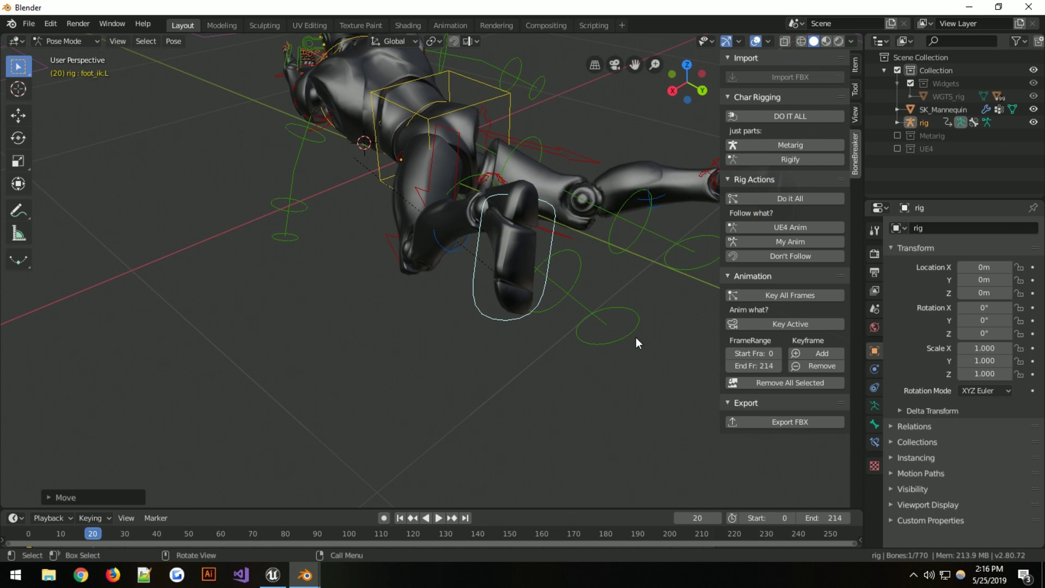
# Turn on auto keying and nudge foot_ik.L slightly at frame 20 to record its new position.
pyautogui.click(385, 518)
pyautogui.moveTo(456, 284); pyautogui.dragTo(506, 272, button='middle')
pyautogui.press('g')
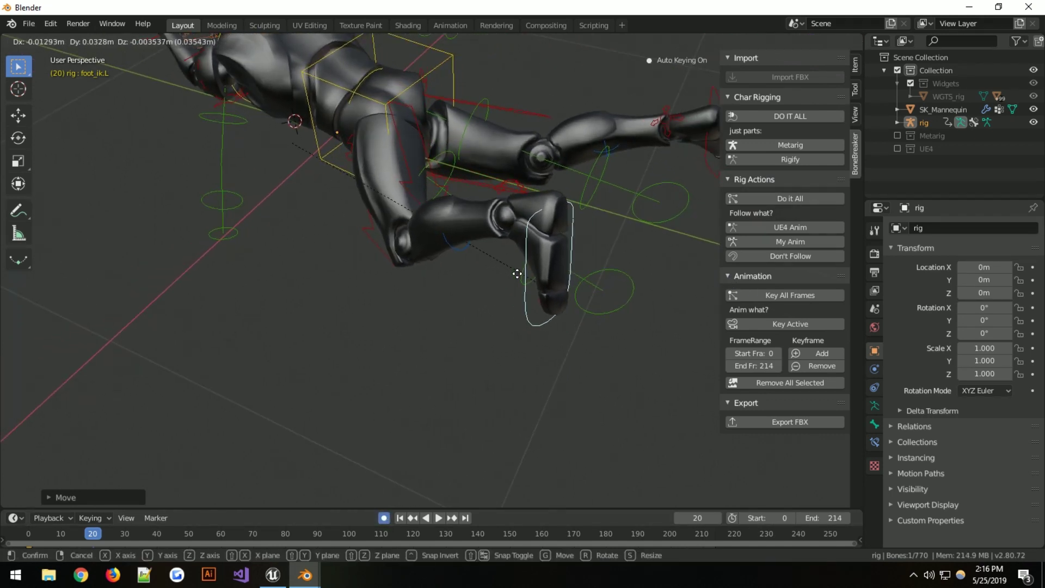
pyautogui.click(501, 262)
# Select the left thigh IK control thigh_ik.L and rotate it around the global Z axis in two passes.
pyautogui.click(411, 177)
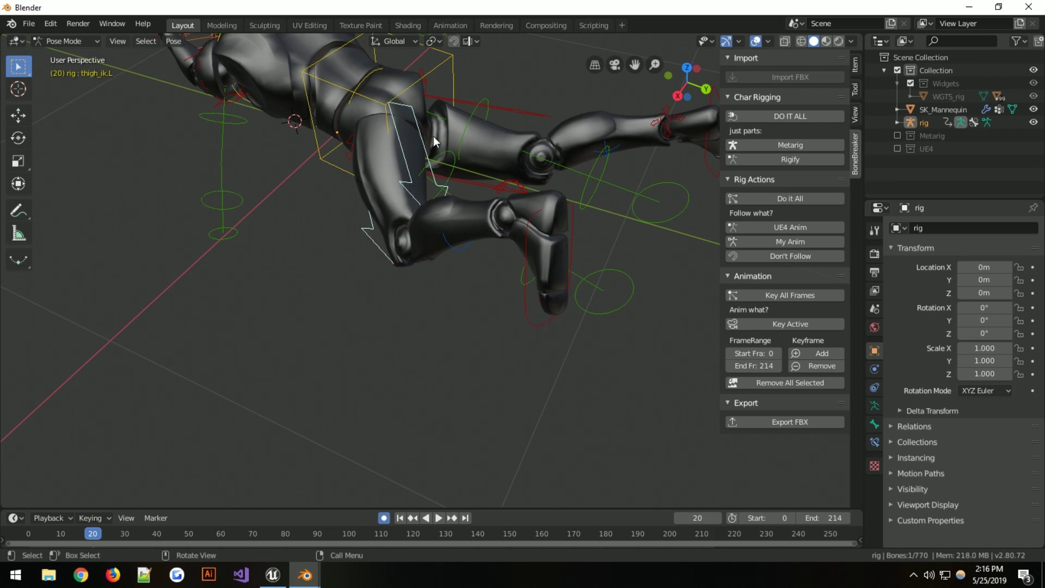
pyautogui.moveTo(433, 136); pyautogui.dragTo(457, 165, button='middle')
pyautogui.press('r')
pyautogui.press('z')
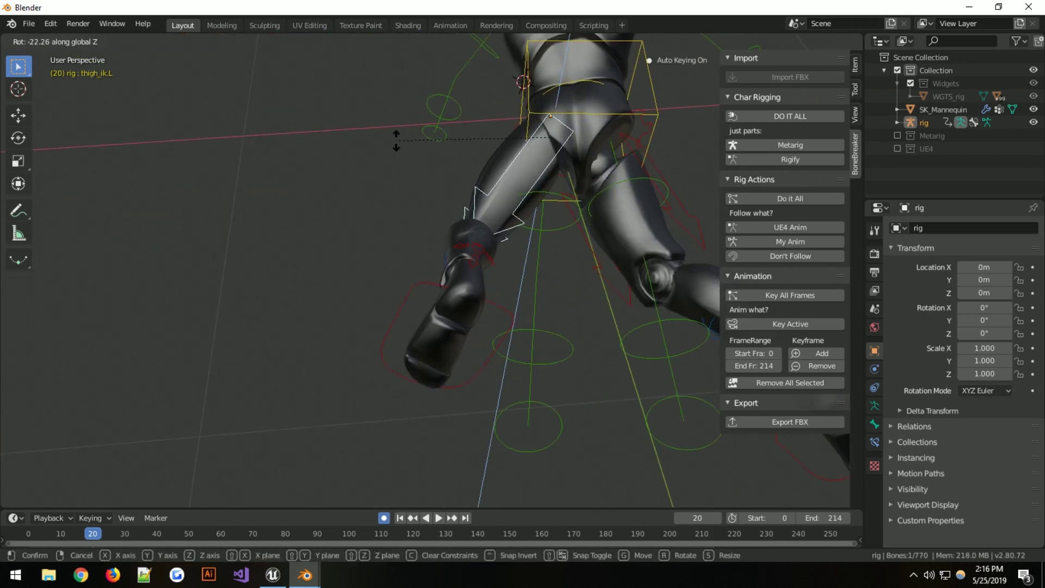
pyautogui.click(556, 114)
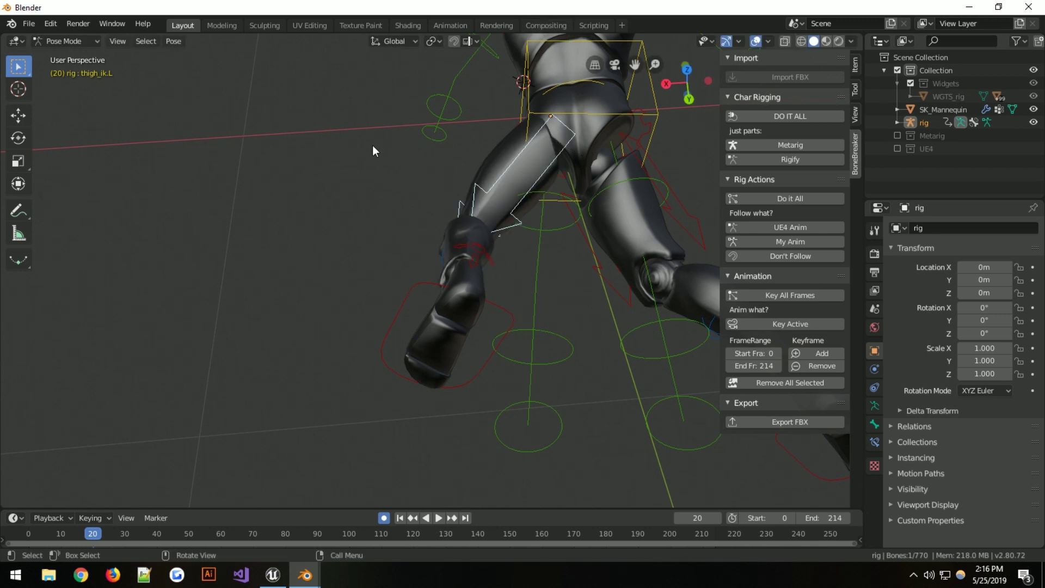
pyautogui.press('r')
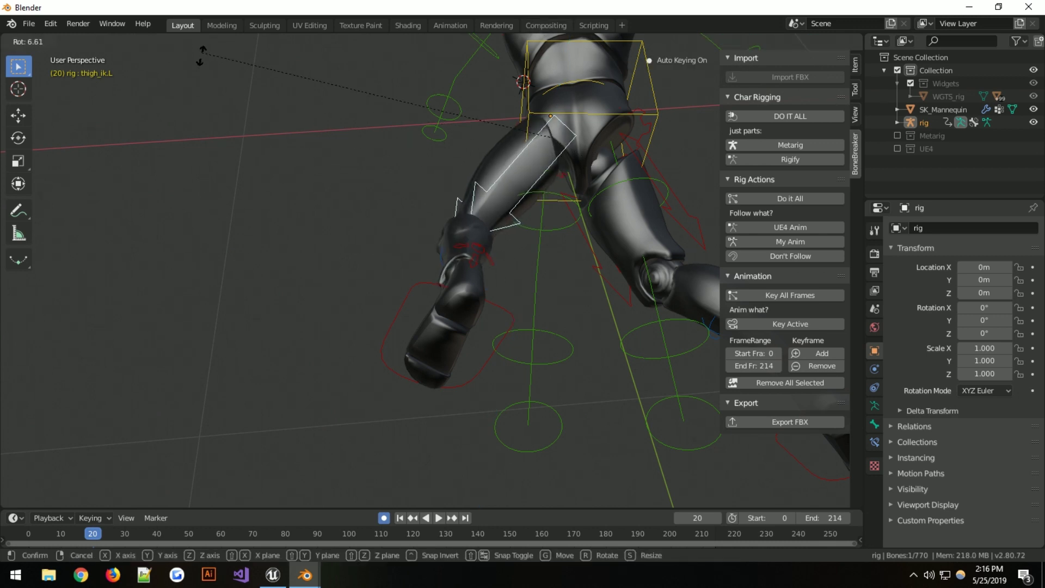
pyautogui.press('z')
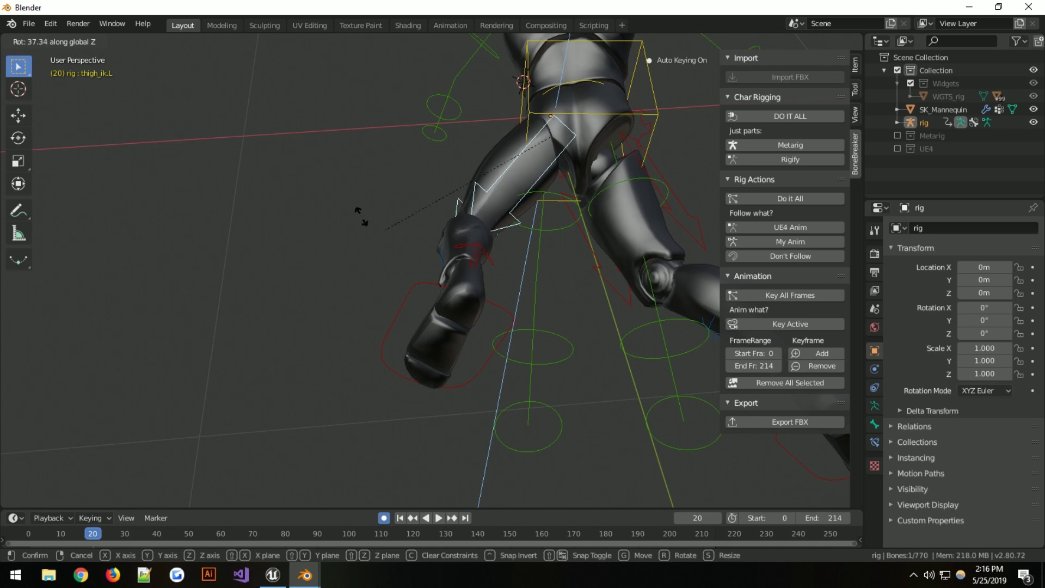
pyautogui.click(416, 140)
pyautogui.moveTo(416, 140); pyautogui.dragTo(724, 195, button='middle')
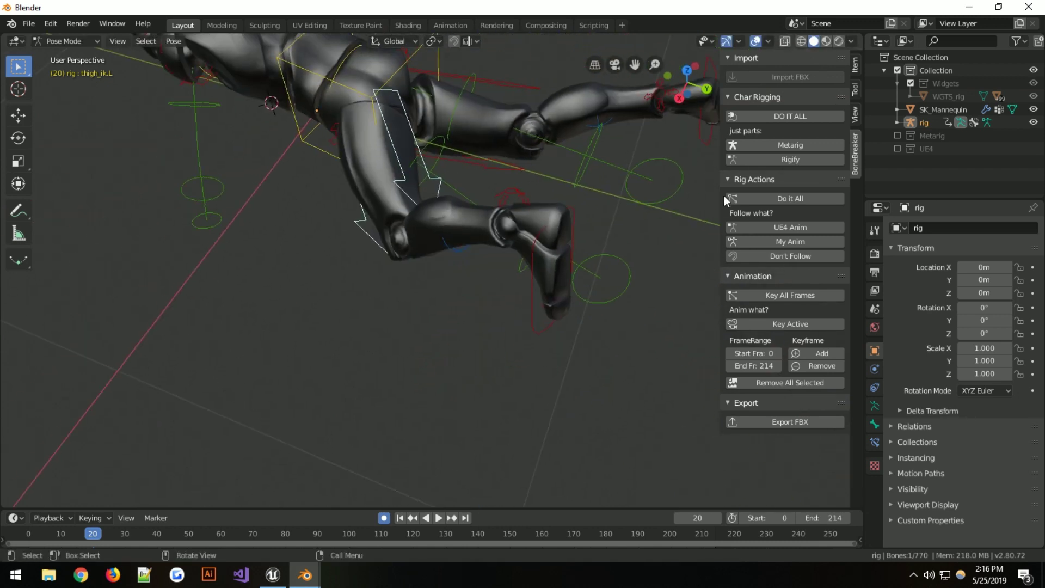
# Hide the Face, Face (Primary) and Face (Secondary) rig layers.
pyautogui.click(854, 68)
pyautogui.scroll(-4, 785, 363)
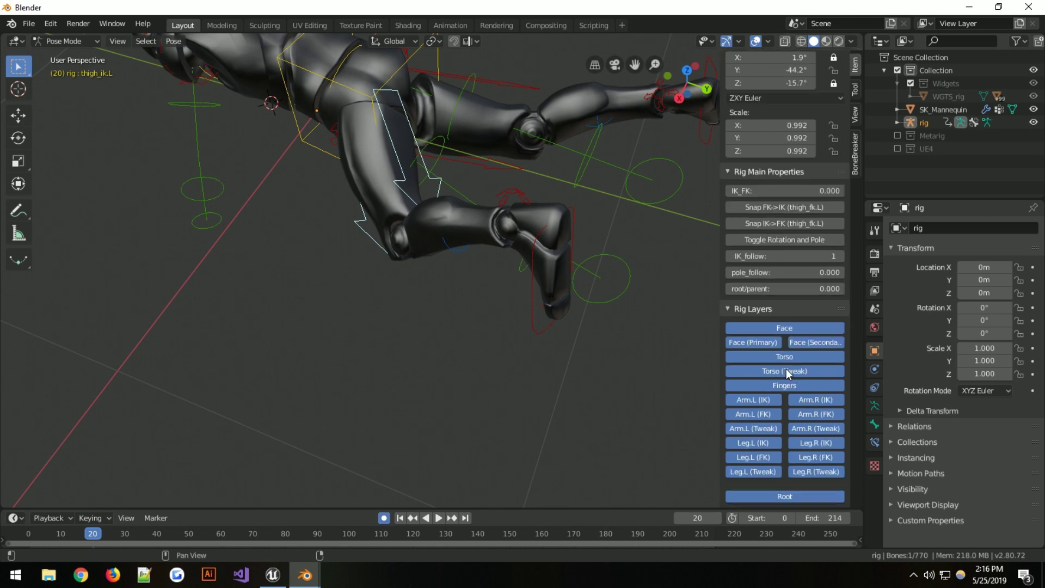
pyautogui.click(777, 328)
pyautogui.click(761, 342)
pyautogui.click(816, 342)
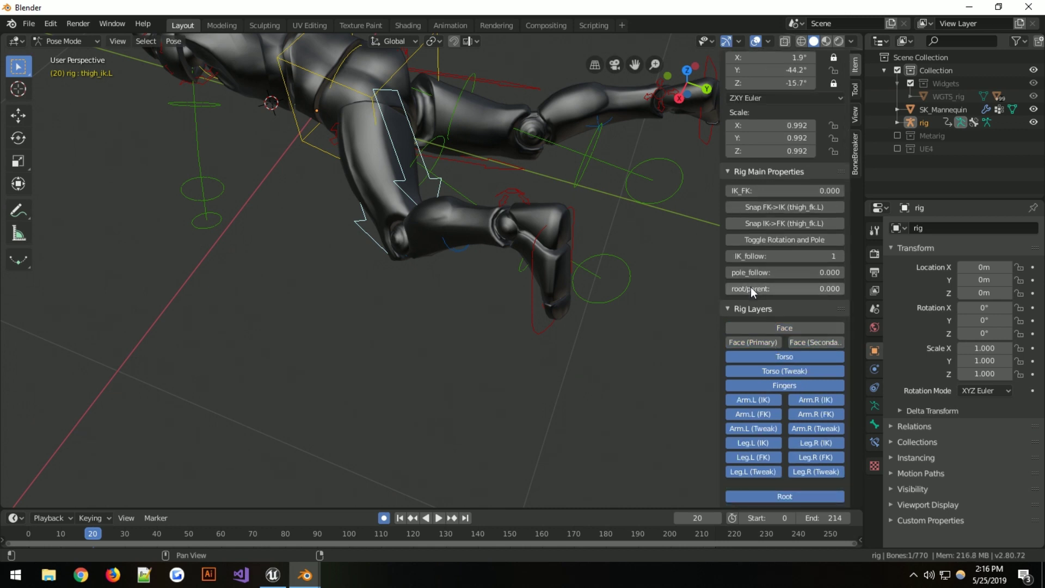
# Toggle the left leg from rotation to pole control and remove all keyframes from its pole target thigh_ik_target.L.
pyautogui.click(794, 241)
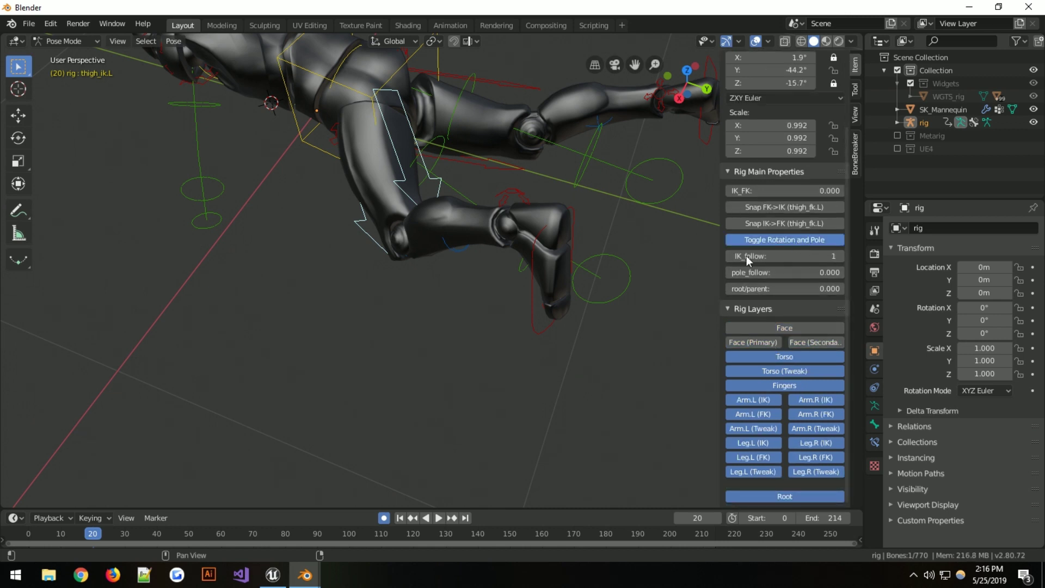
pyautogui.moveTo(680, 251); pyautogui.dragTo(453, 231, button='middle')
pyautogui.click(375, 401)
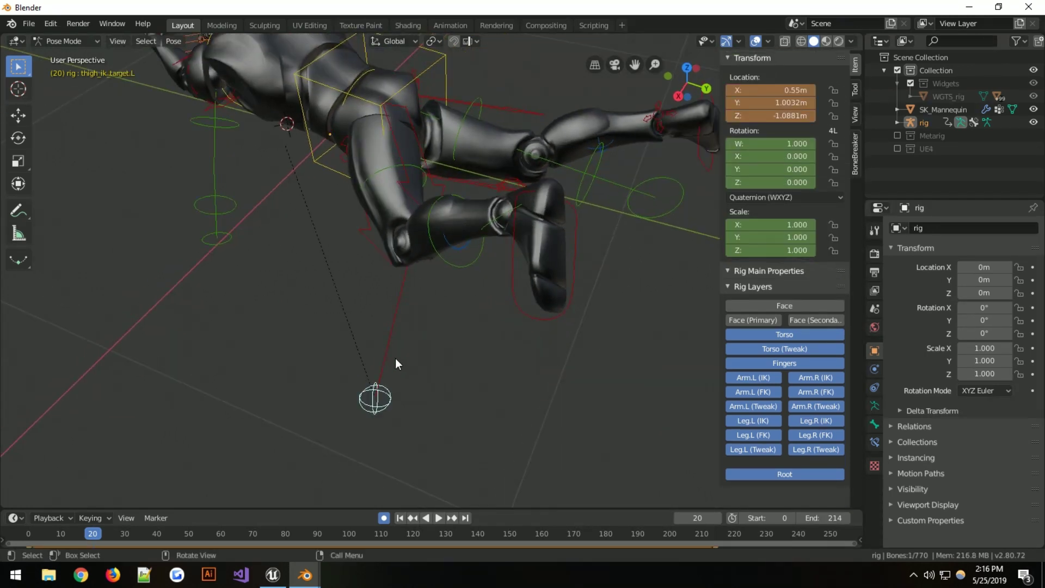
pyautogui.moveTo(395, 359); pyautogui.dragTo(387, 324, button='middle')
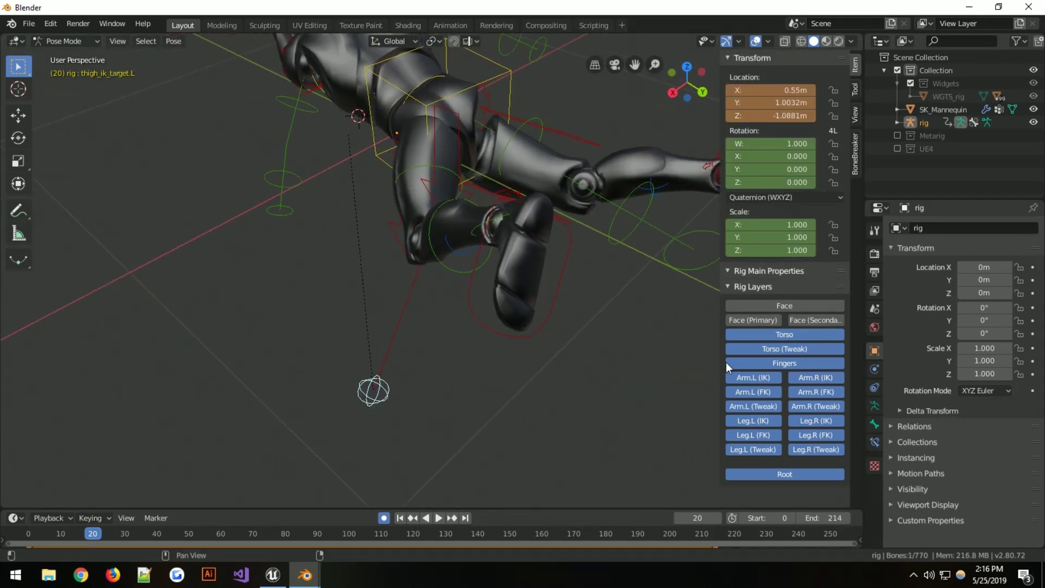
pyautogui.click(855, 158)
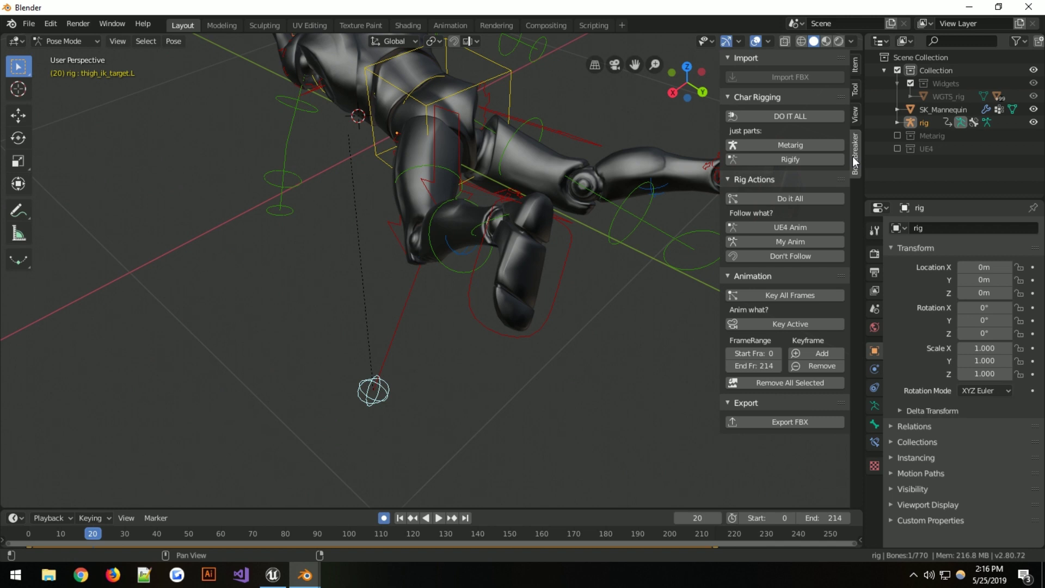
pyautogui.click(799, 382)
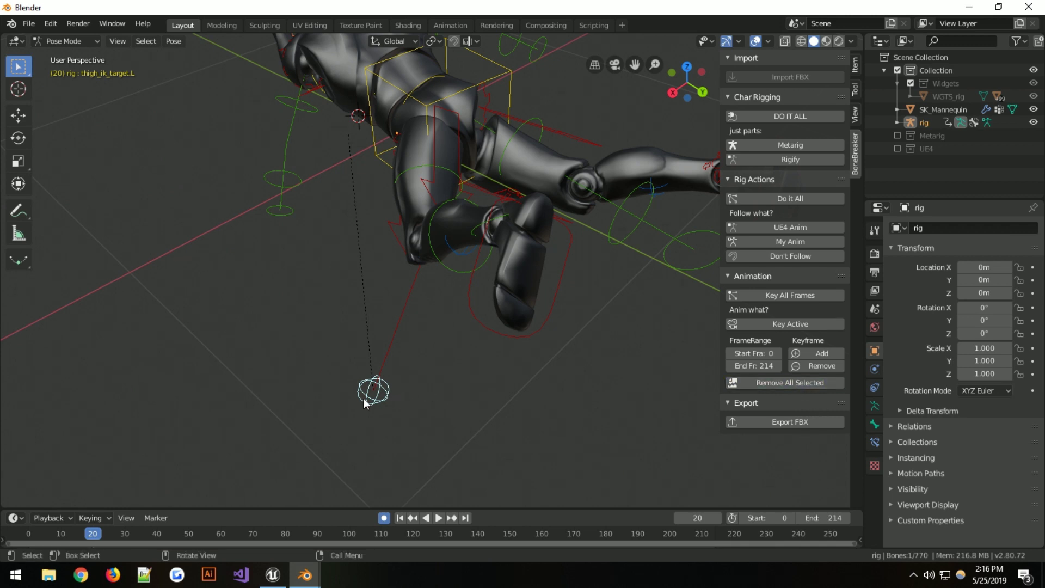
# At frame 20, move the pole target thigh_ik_target.L outward and forward in several passes to turn the left knee out to the side.
pyautogui.press('g')
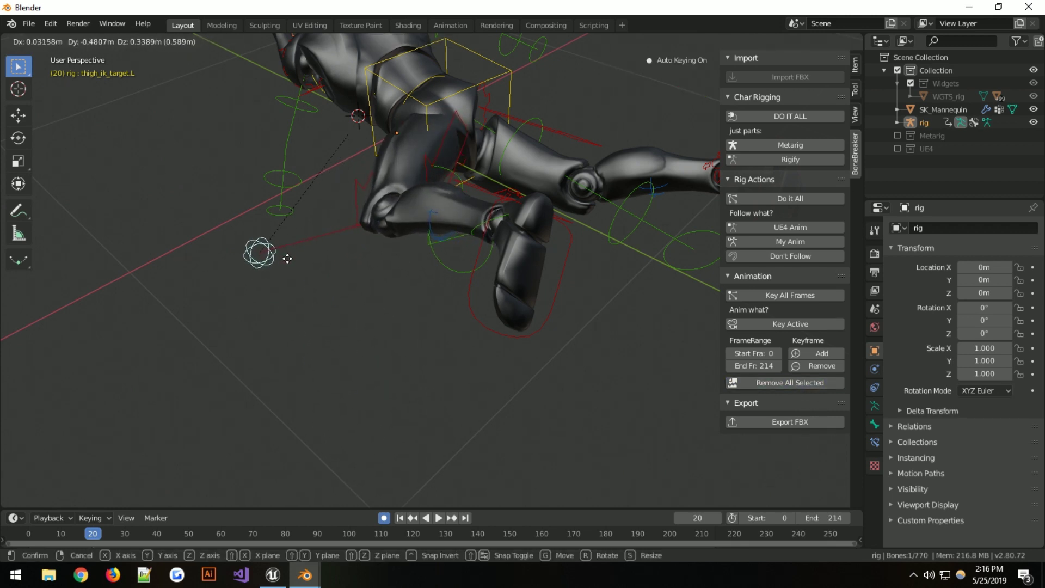
pyautogui.click(201, 252)
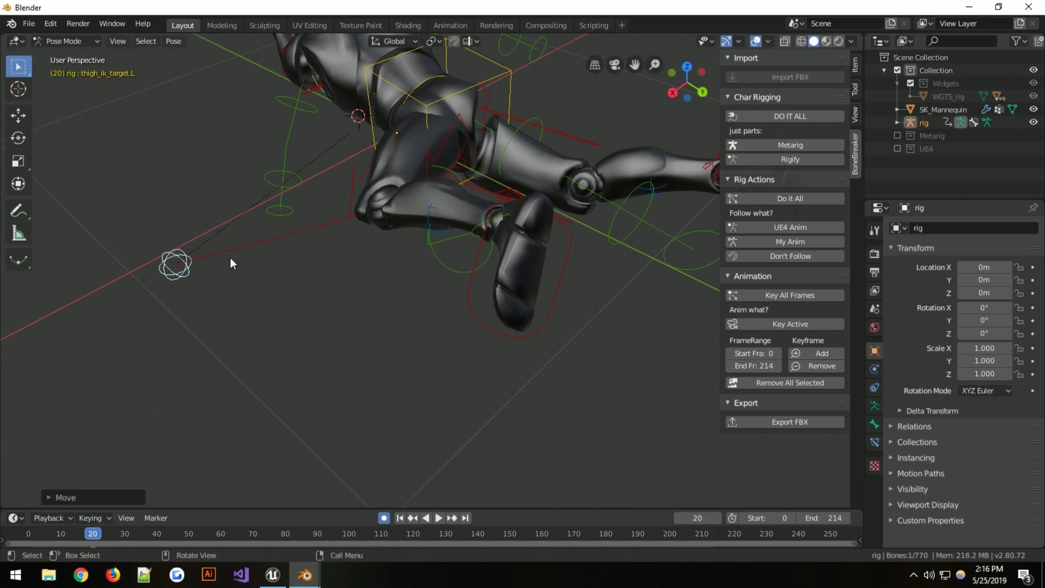
pyautogui.moveTo(231, 257); pyautogui.dragTo(386, 207, button='middle')
pyautogui.press('g')
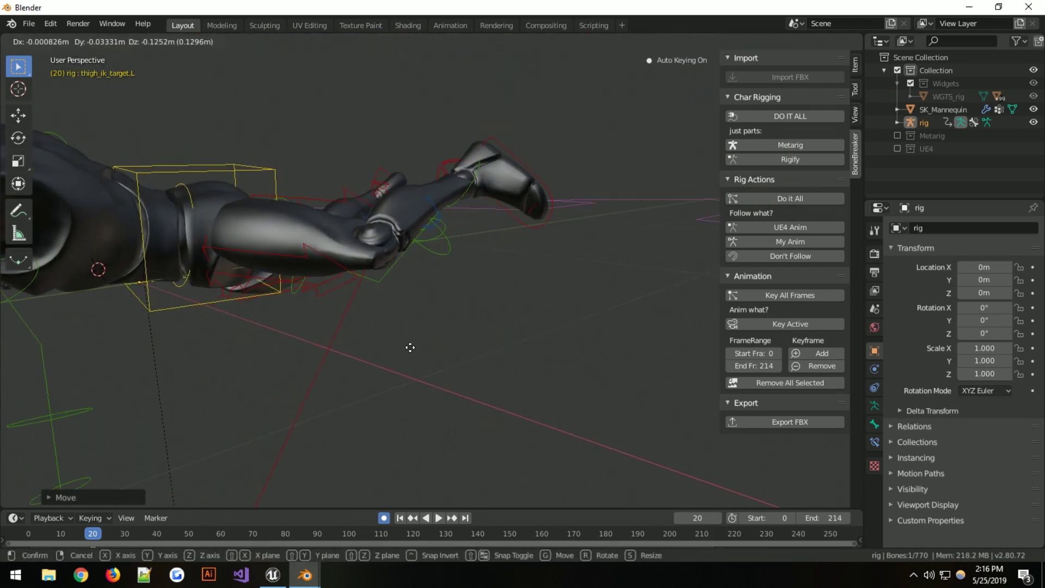
pyautogui.click(381, 457)
pyautogui.moveTo(420, 375); pyautogui.dragTo(243, 385, button='middle')
pyautogui.press('g')
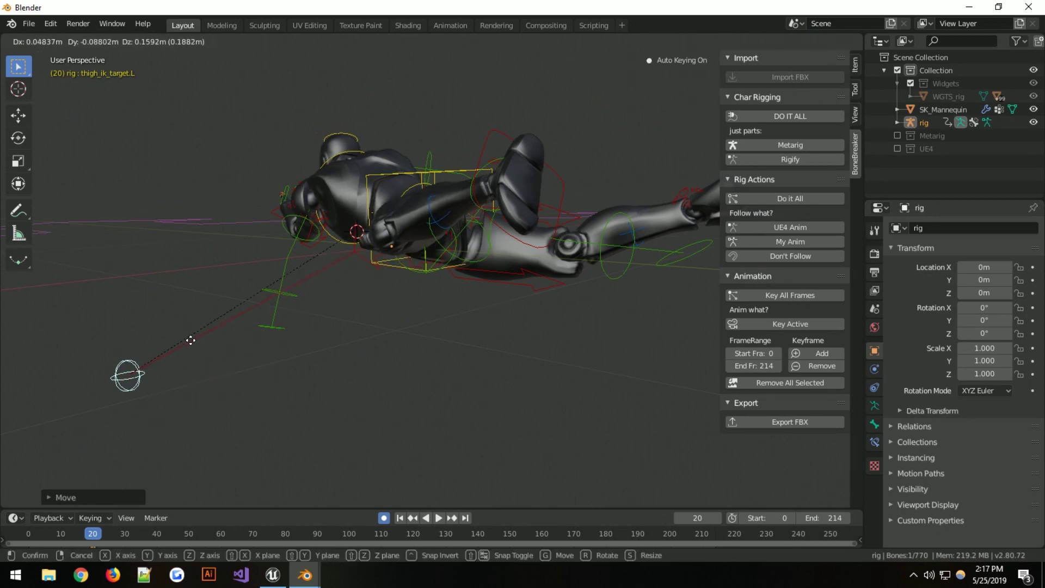
pyautogui.click(191, 341)
pyautogui.moveTo(191, 341); pyautogui.dragTo(296, 334, button='middle')
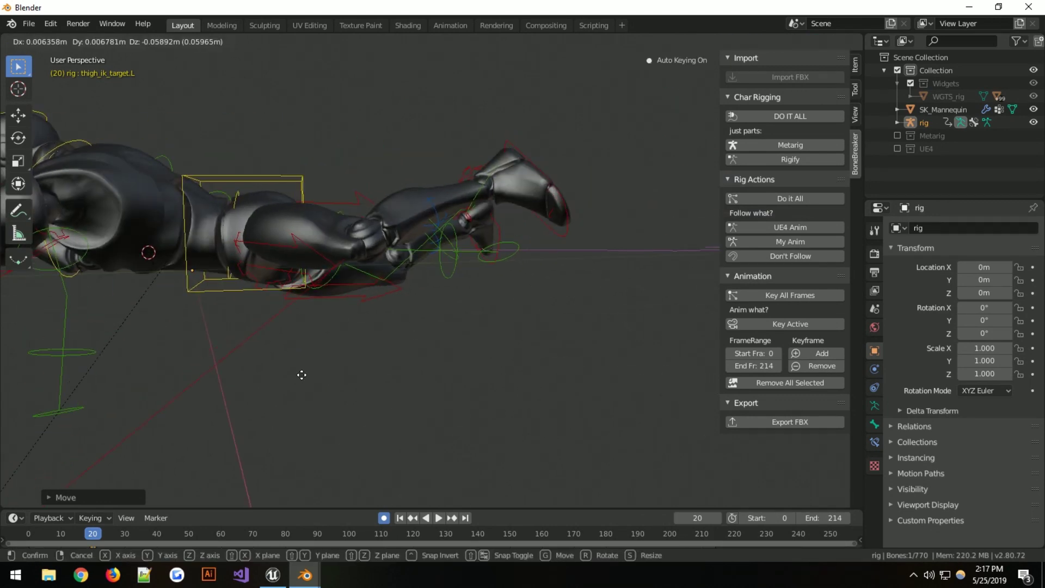
pyautogui.moveTo(301, 373); pyautogui.dragTo(224, 386, button='middle')
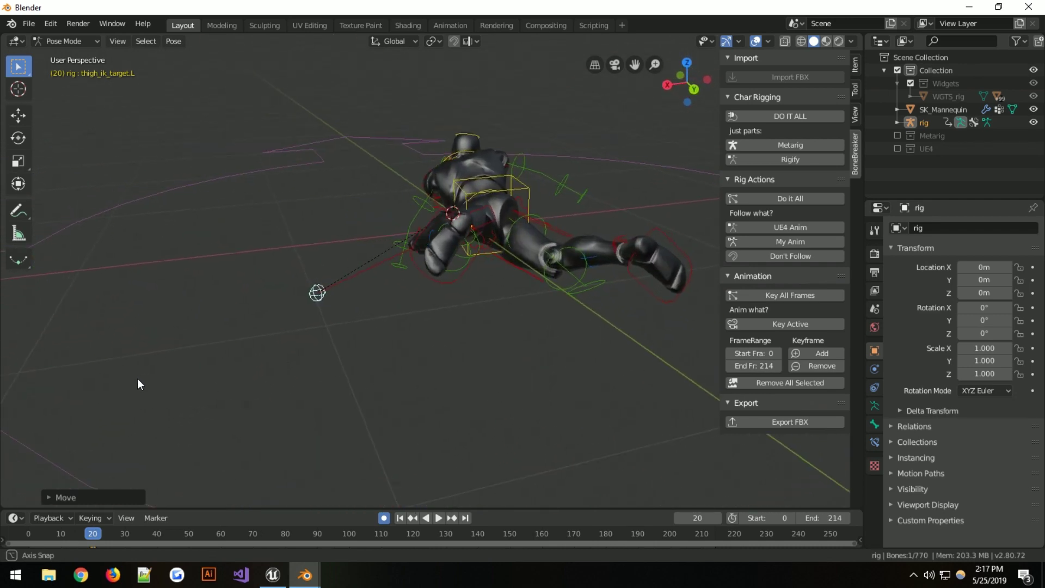
pyautogui.moveTo(137, 385); pyautogui.dragTo(327, 323, button='middle')
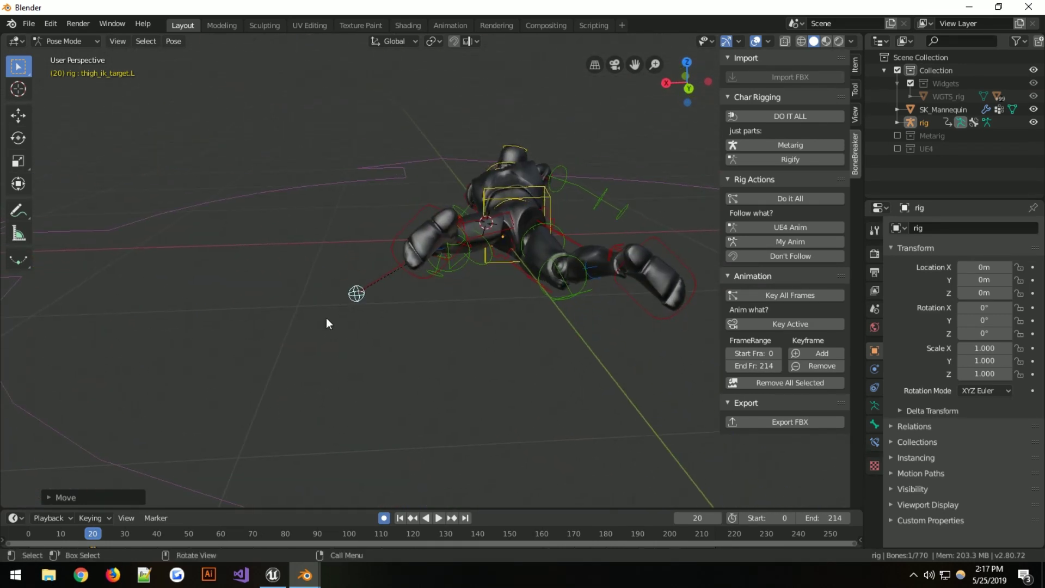
# Select foot_ik.L and move it about 0.16 m, mostly downward, to lower the left foot toward the ground at frame 20.
pyautogui.rightClick(434, 276)
pyautogui.click(422, 212)
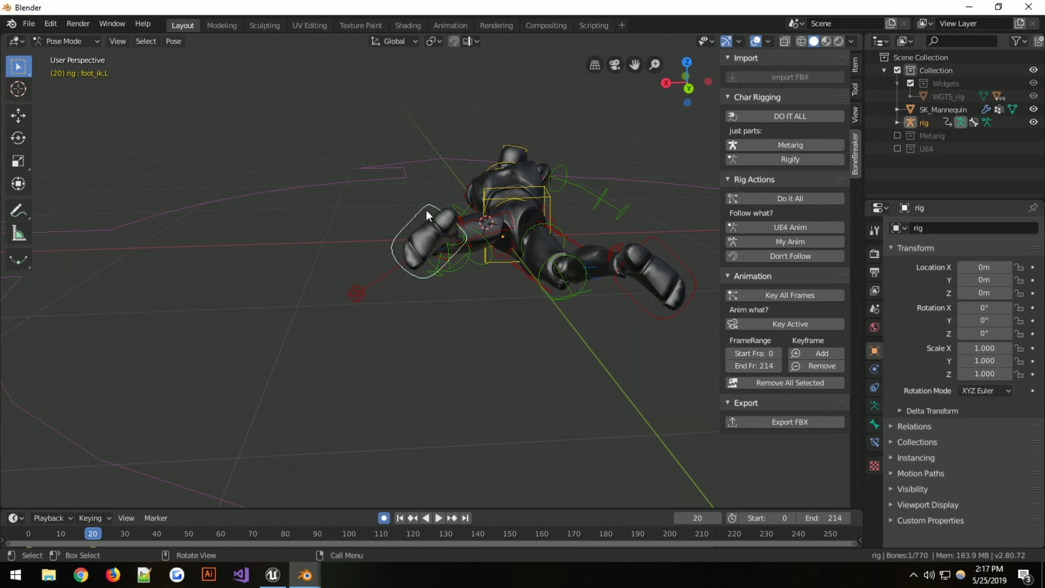
pyautogui.moveTo(427, 210); pyautogui.dragTo(512, 192, button='middle')
pyautogui.press('g')
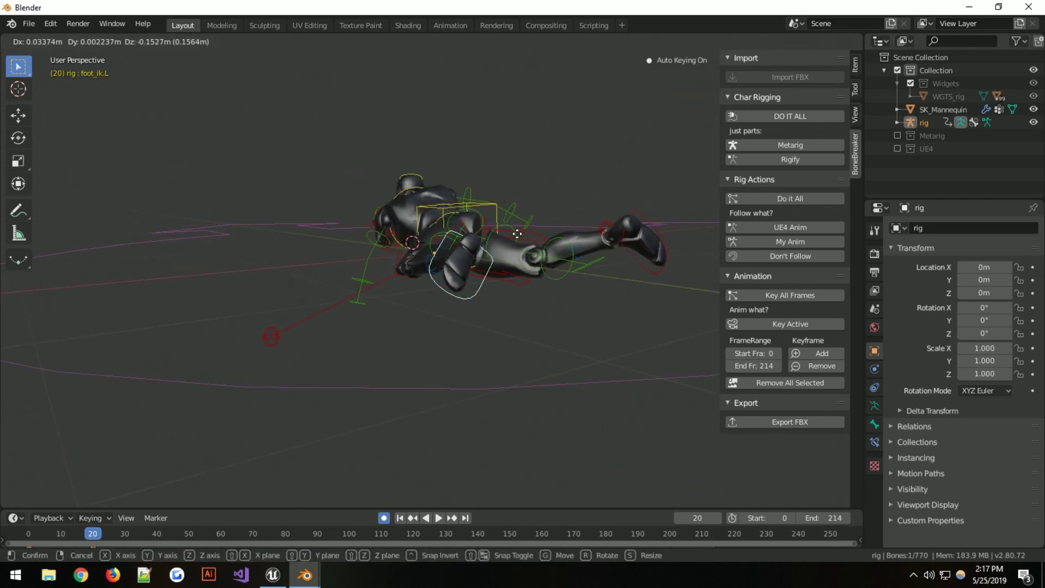
pyautogui.click(518, 234)
pyautogui.moveTo(518, 234); pyautogui.dragTo(590, 255, button='middle')
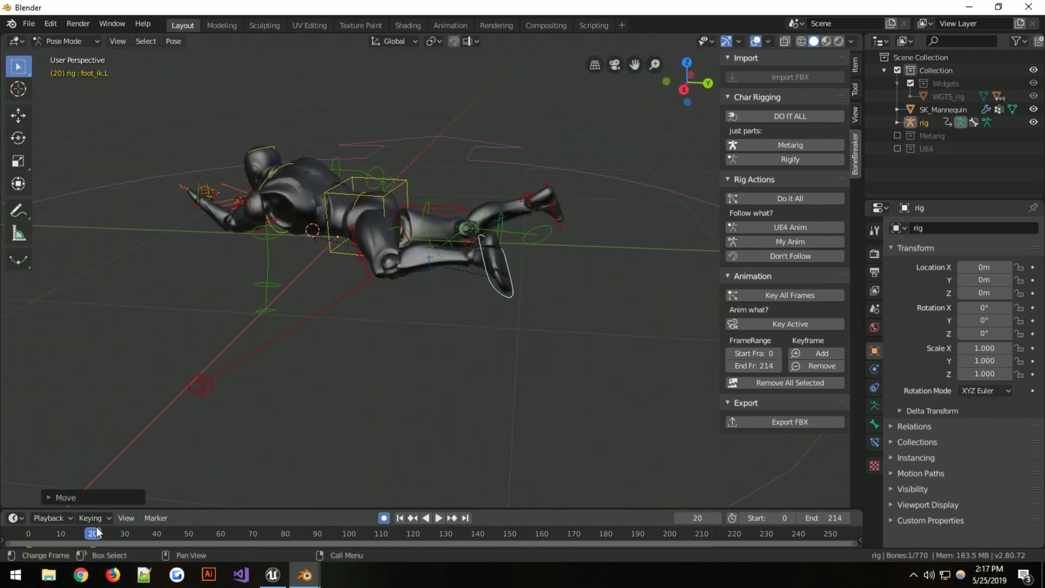
# Play and scrub the animation from frame 0 through the timeline to review the left leg's movement.
pyautogui.hotkey('shift', 'Left')
pyautogui.press('space')
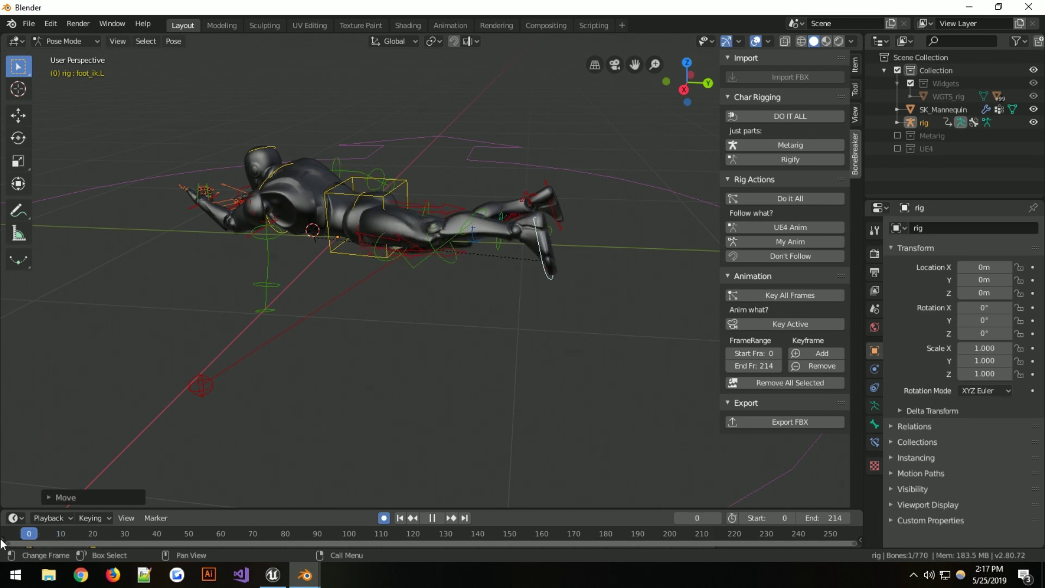
pyautogui.moveTo(43, 527); pyautogui.dragTo(325, 529)
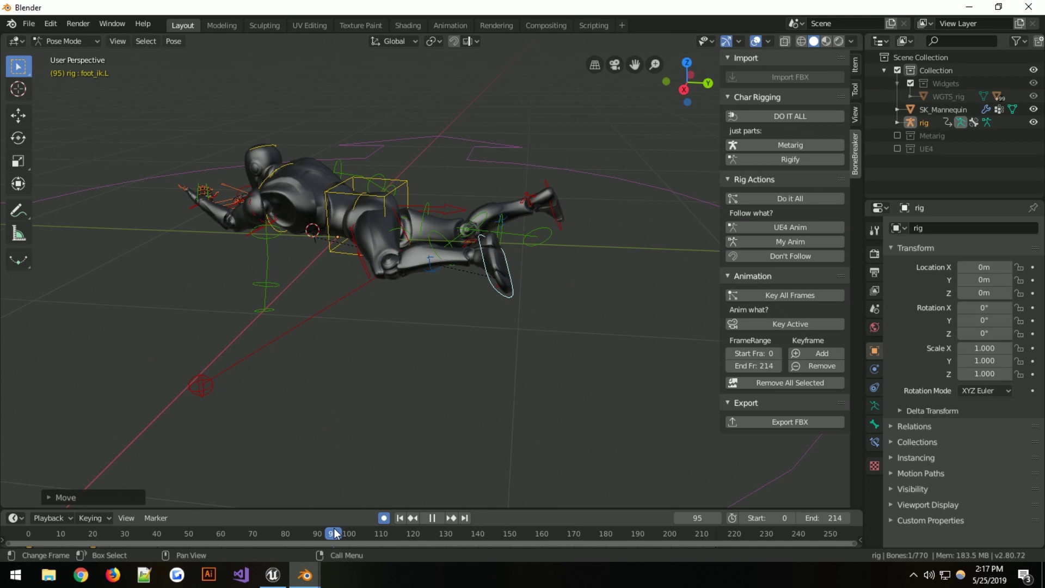
pyautogui.moveTo(394, 527); pyautogui.dragTo(698, 542)
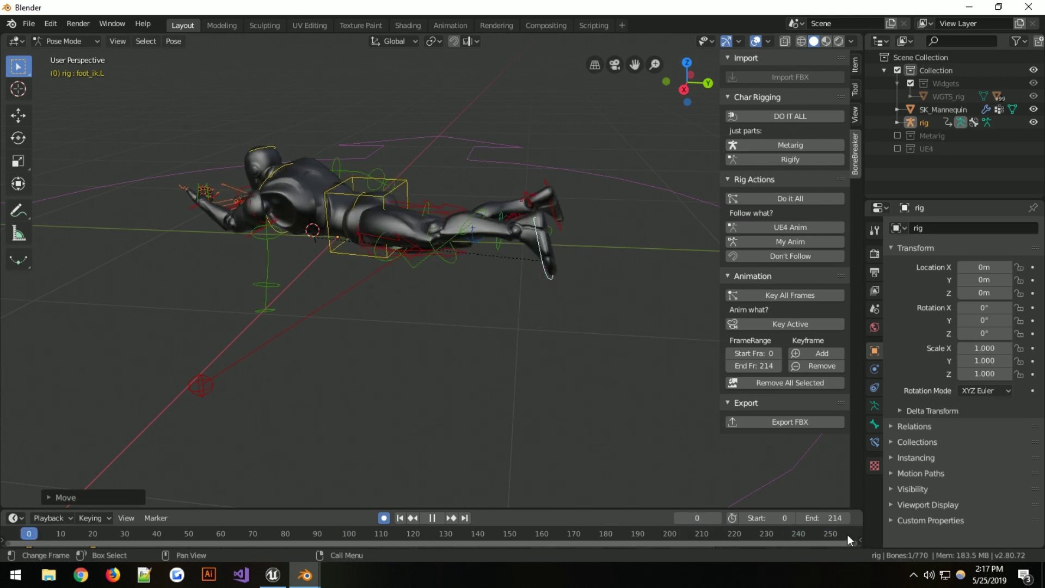
# Enlarge the timeline area and advance the animation to its last frame, 214.
pyautogui.press('Escape')
pyautogui.moveTo(651, 304); pyautogui.dragTo(587, 301, button='middle')
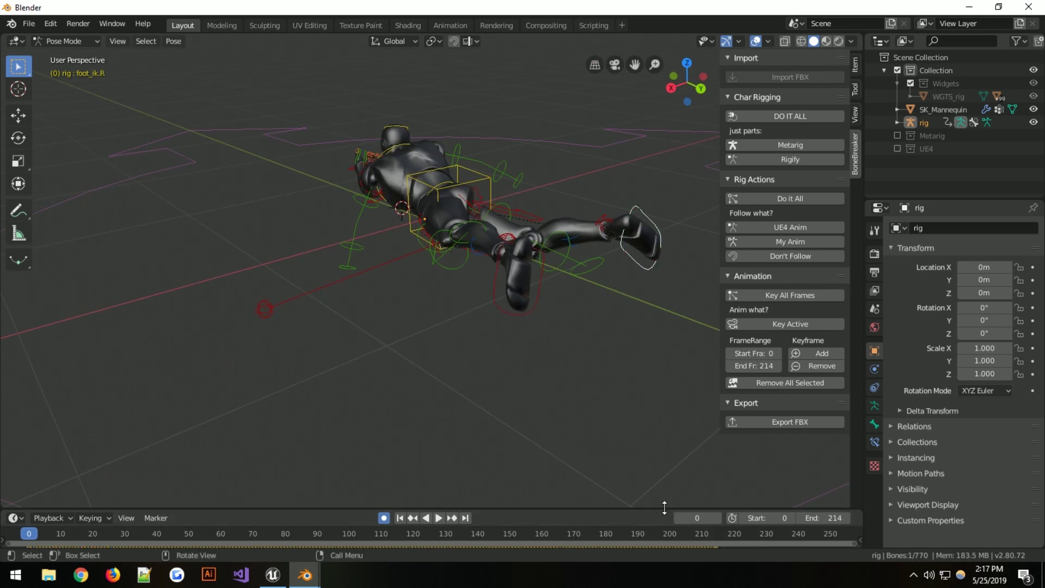
pyautogui.moveTo(665, 510); pyautogui.dragTo(681, 475)
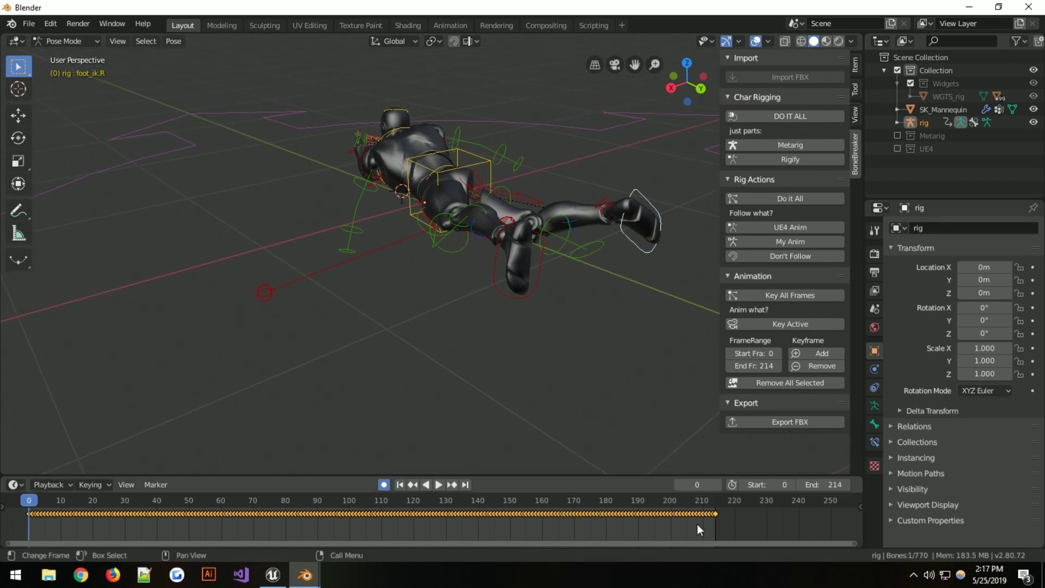
pyautogui.press('space')
pyautogui.click(526, 512)
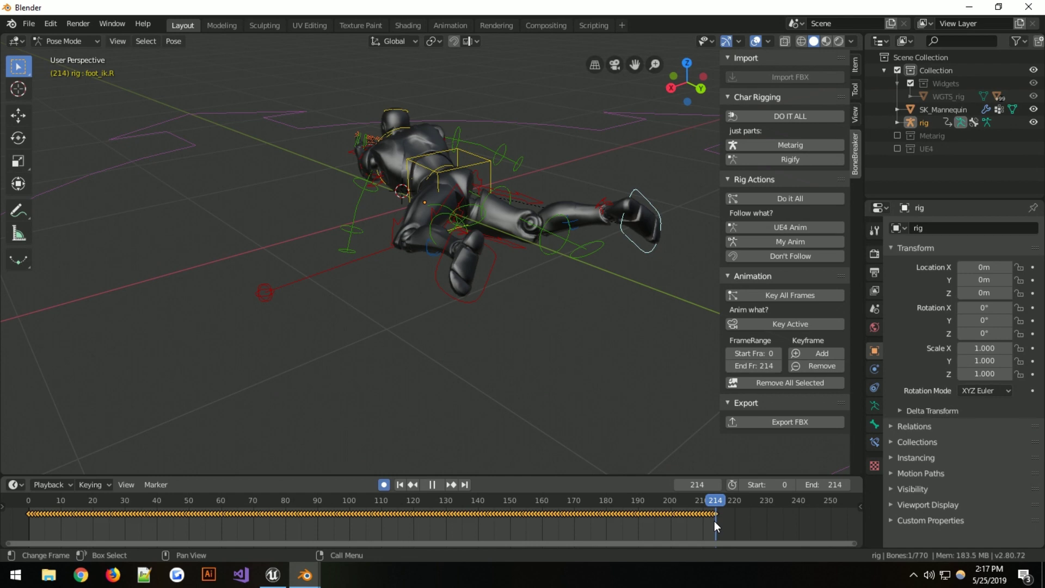
pyautogui.press('space')
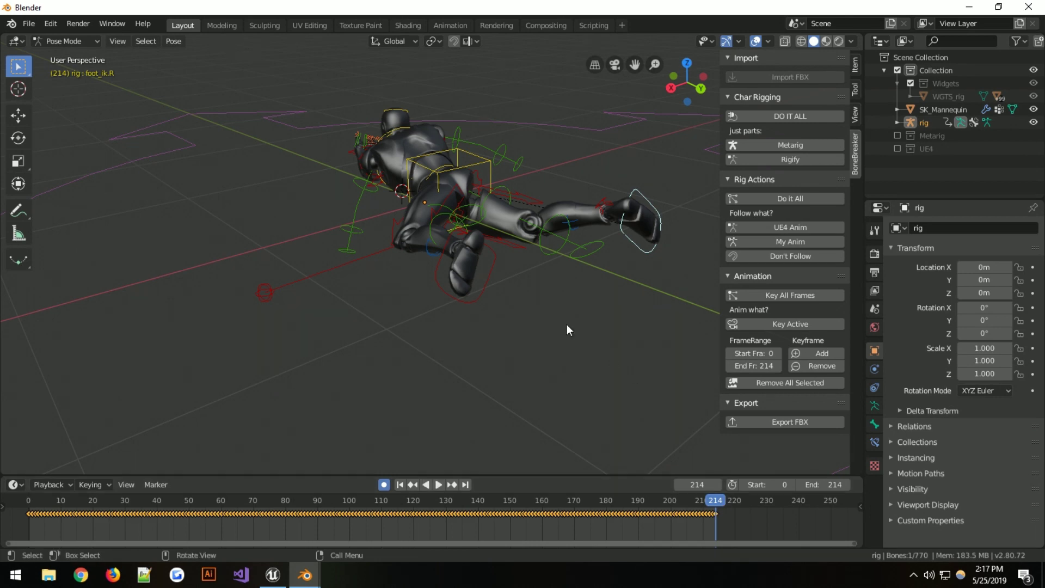
# Select the left leg's IK controls together, including the foot, thigh and pole target thigh_ik_target.L.
pyautogui.click(484, 274)
pyautogui.moveTo(485, 274); pyautogui.dragTo(412, 224, button='middle')
pyautogui.keyDown('shift'); pyautogui.click(408, 224); pyautogui.keyUp('shift')
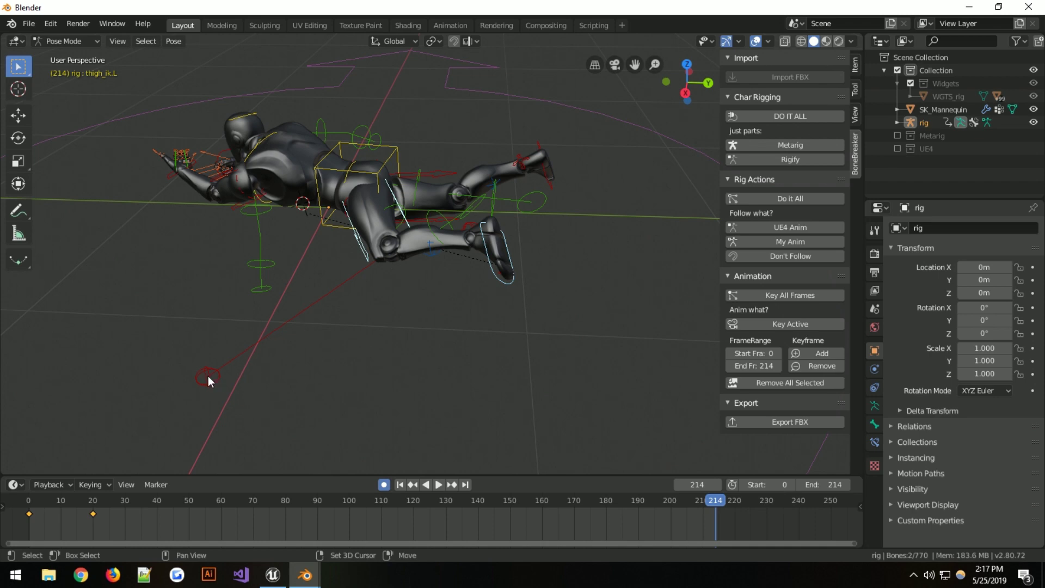
pyautogui.press('c')
pyautogui.press('Escape')
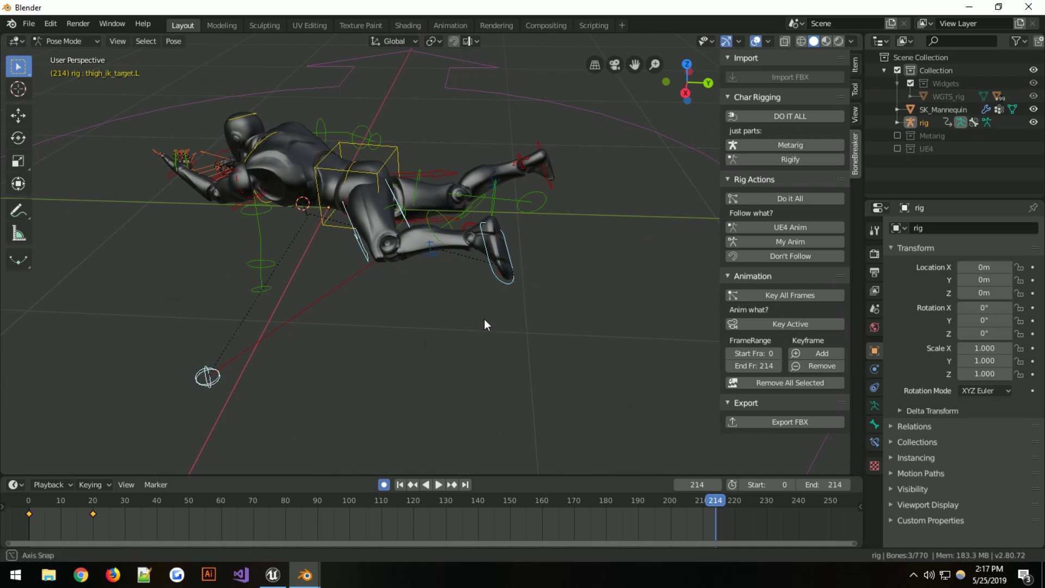
pyautogui.moveTo(485, 319); pyautogui.dragTo(612, 334, button='middle')
pyautogui.press('c')
pyautogui.moveTo(460, 239); pyautogui.dragTo(448, 214)
pyautogui.press('Escape')
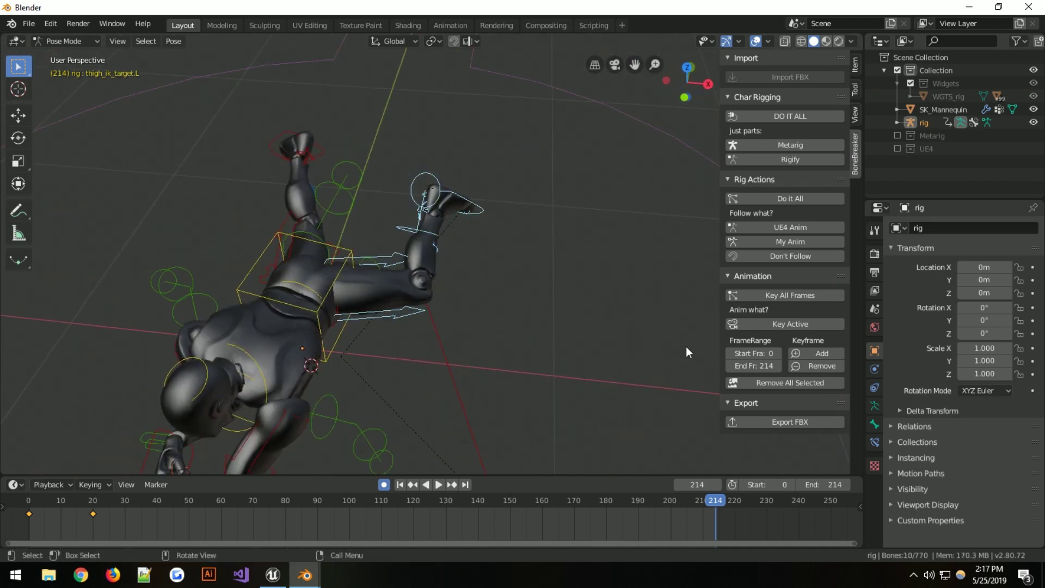
# Scrub and play the animation from frame 20 toward the end to check the left leg's pose.
pyautogui.moveTo(686, 346); pyautogui.dragTo(515, 338, button='middle')
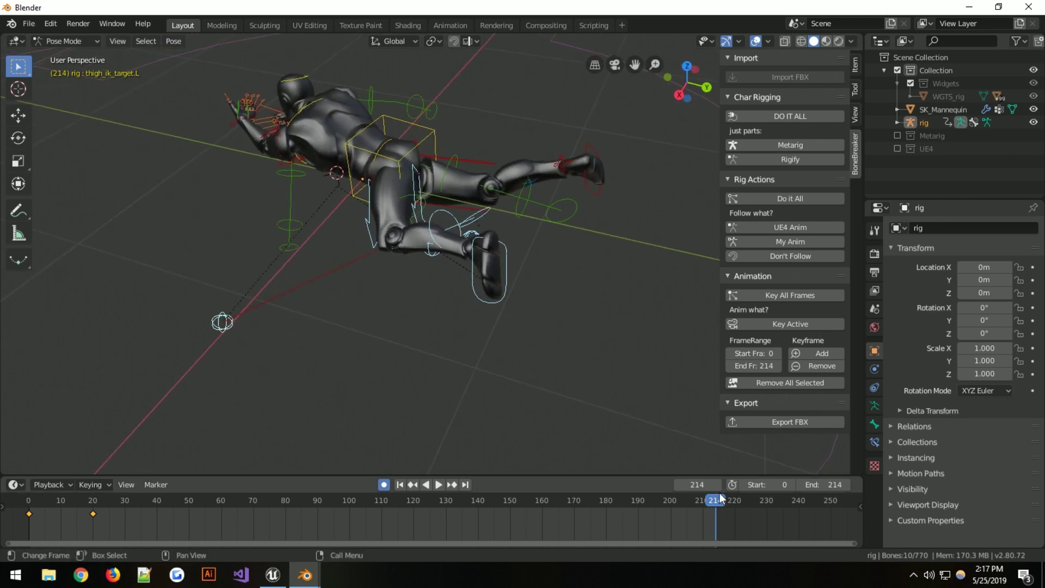
pyautogui.moveTo(721, 498); pyautogui.dragTo(97, 501)
pyautogui.press('space')
pyautogui.press('space')
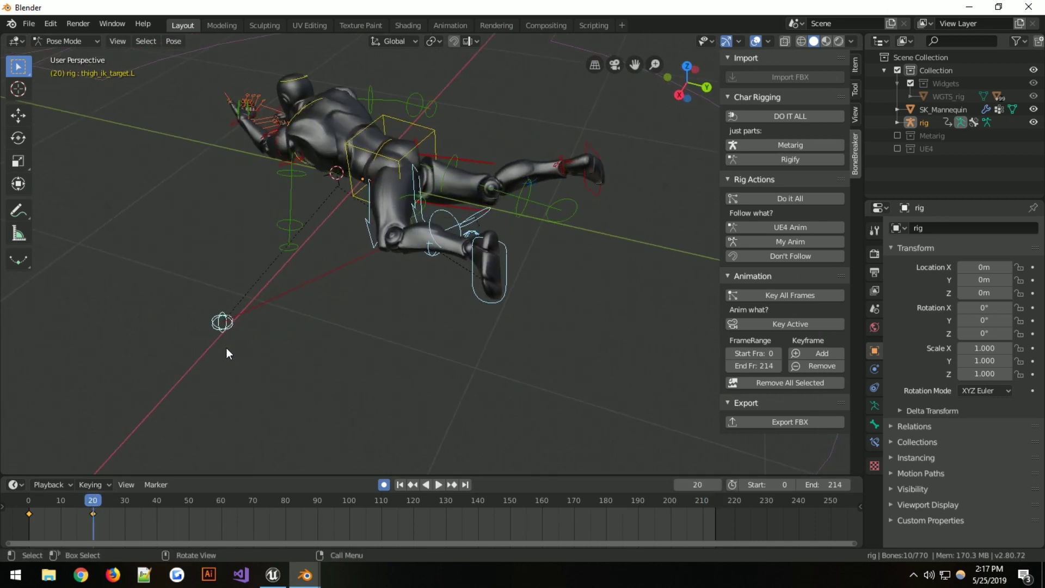
pyautogui.moveTo(304, 322); pyautogui.dragTo(278, 381, button='middle')
pyautogui.press('space')
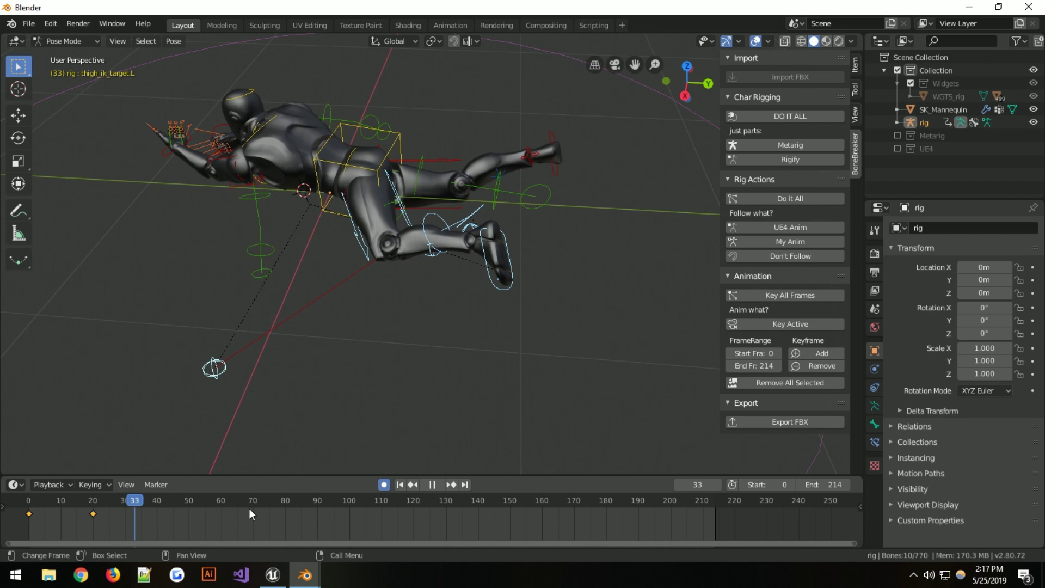
pyautogui.moveTo(249, 509); pyautogui.dragTo(675, 502)
# Copy the selected left leg controls' pose at frame 0 and paste it at frame 214.
pyautogui.moveTo(724, 545); pyautogui.dragTo(17, 525)
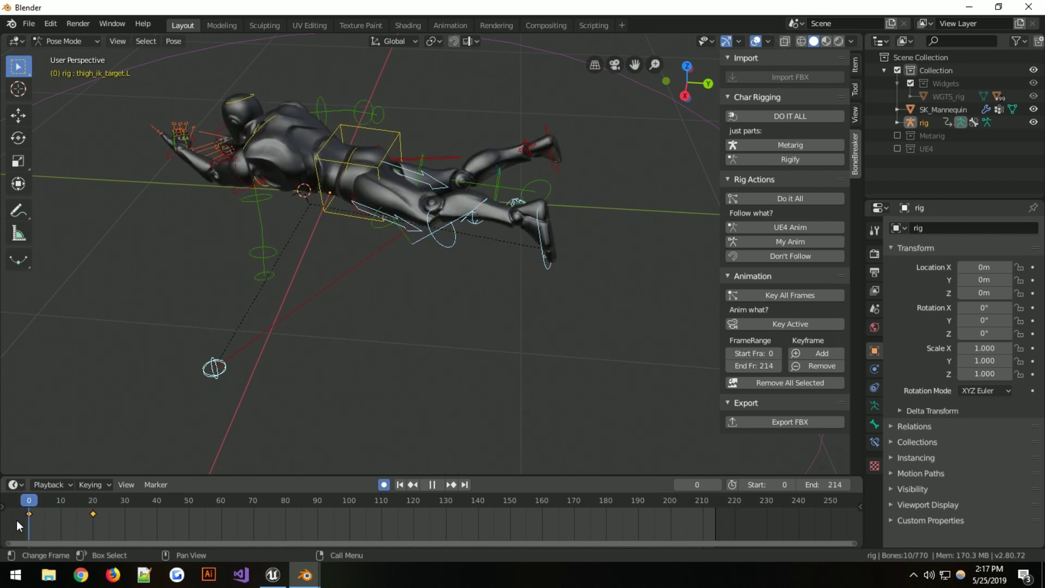
pyautogui.press('space')
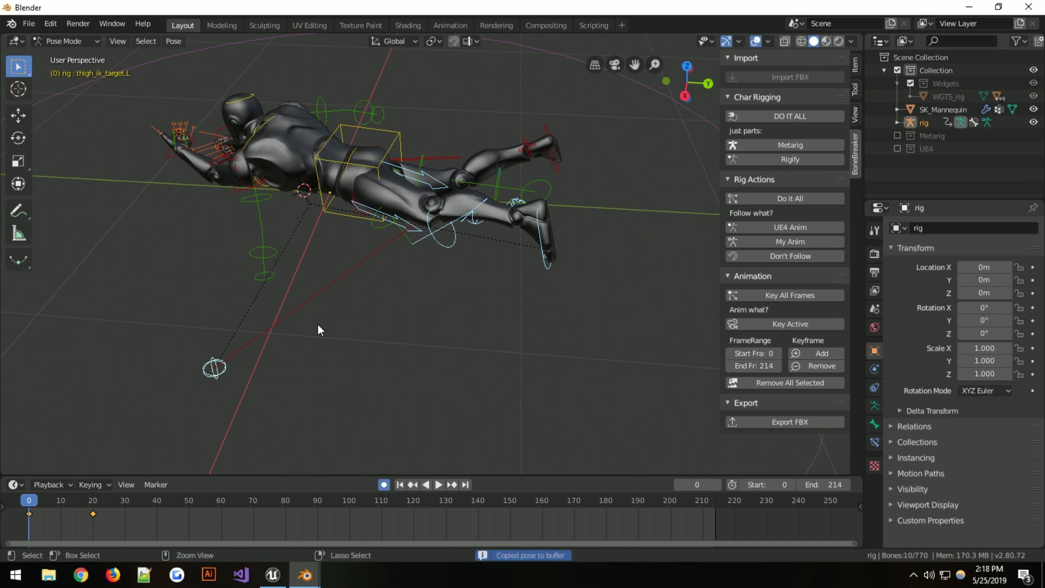
pyautogui.moveTo(30, 502); pyautogui.dragTo(716, 540)
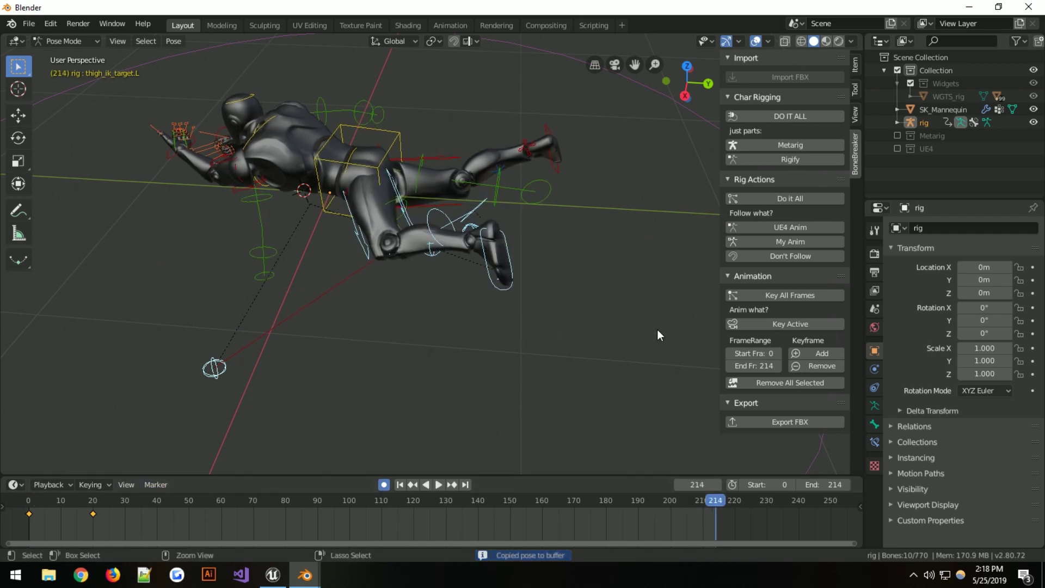
pyautogui.hotkey('ctrl', 'v')
# Review the left leg's motion from the end back to frame 0 and deselect all the rig's bones.
pyautogui.moveTo(658, 330); pyautogui.dragTo(593, 332, button='middle')
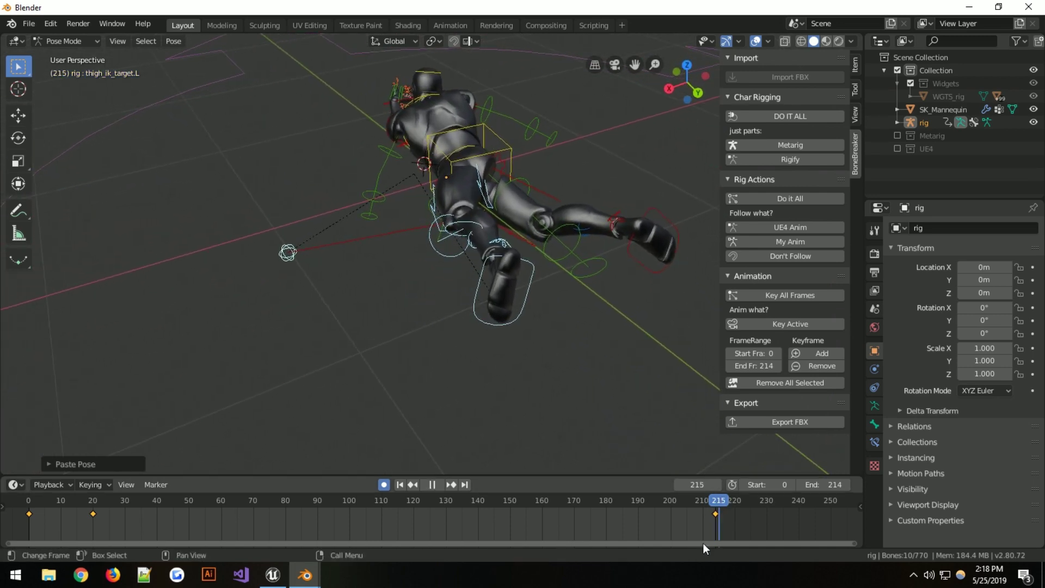
pyautogui.moveTo(703, 543); pyautogui.dragTo(18, 526)
pyautogui.moveTo(152, 378); pyautogui.dragTo(524, 296, button='middle')
pyautogui.press('a')
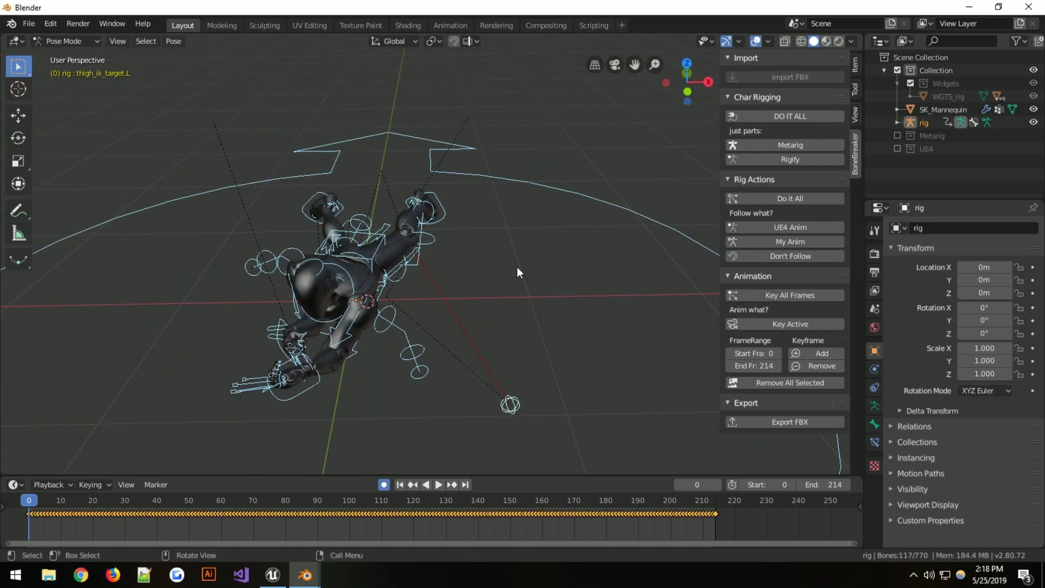
pyautogui.hotkey('alt', 'a')
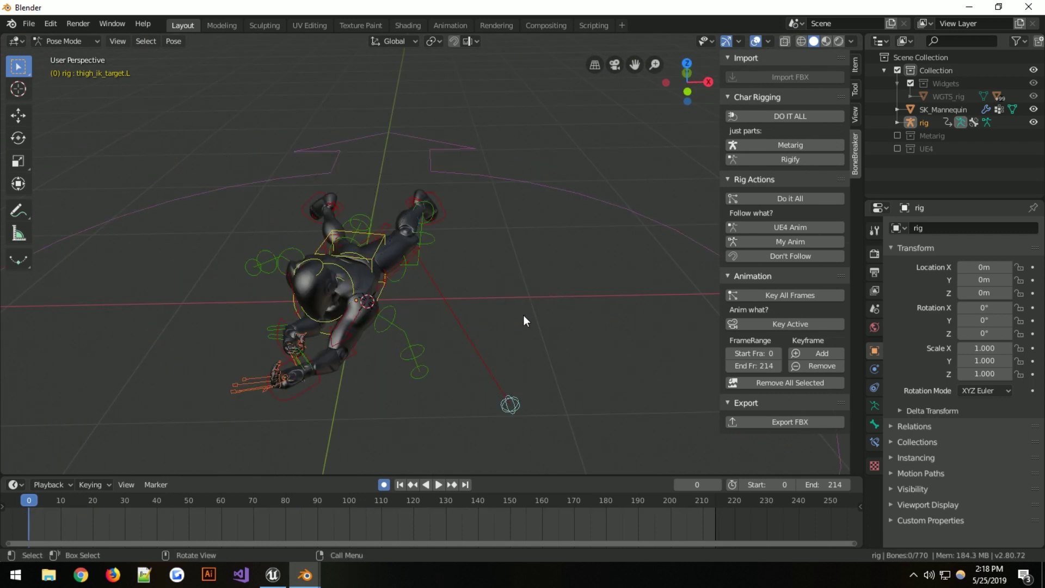
pyautogui.moveTo(524, 320); pyautogui.dragTo(486, 320, button='middle')
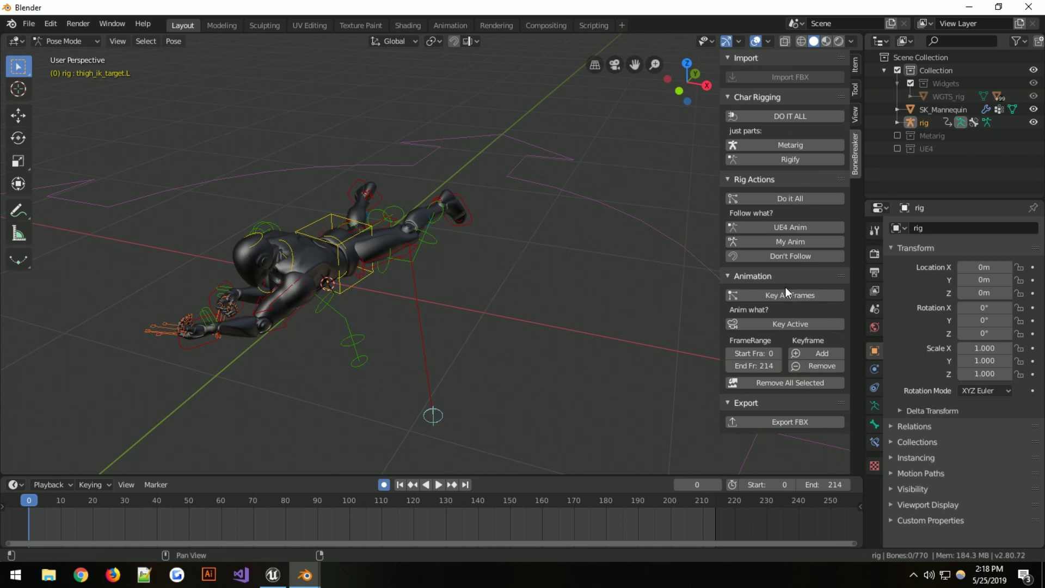
pyautogui.click(768, 298)
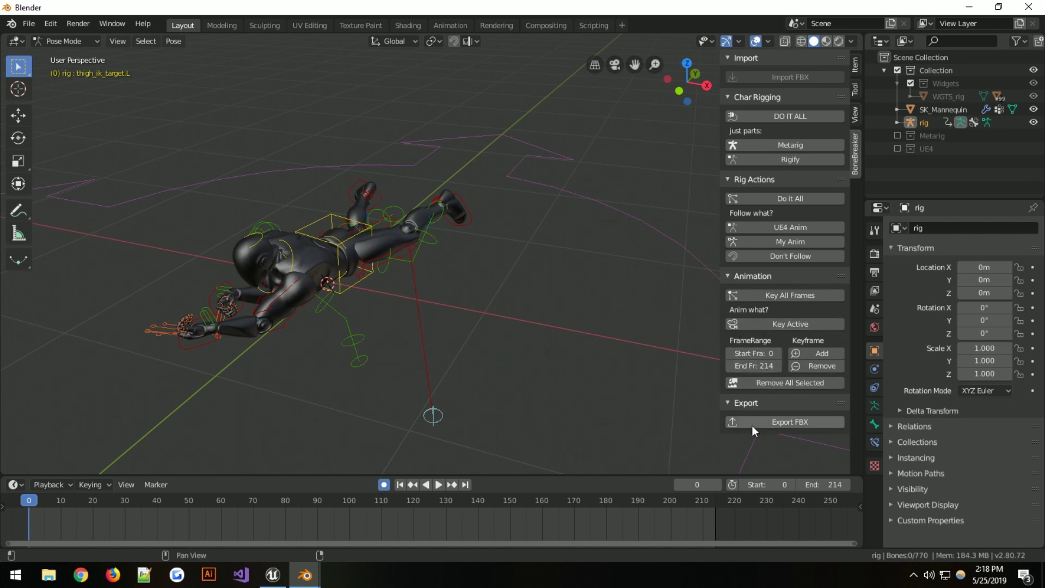
# Export the animation with BoneBreaker's Export FBX to the Desktop as chickenfoot.fbx.
pyautogui.click(766, 422)
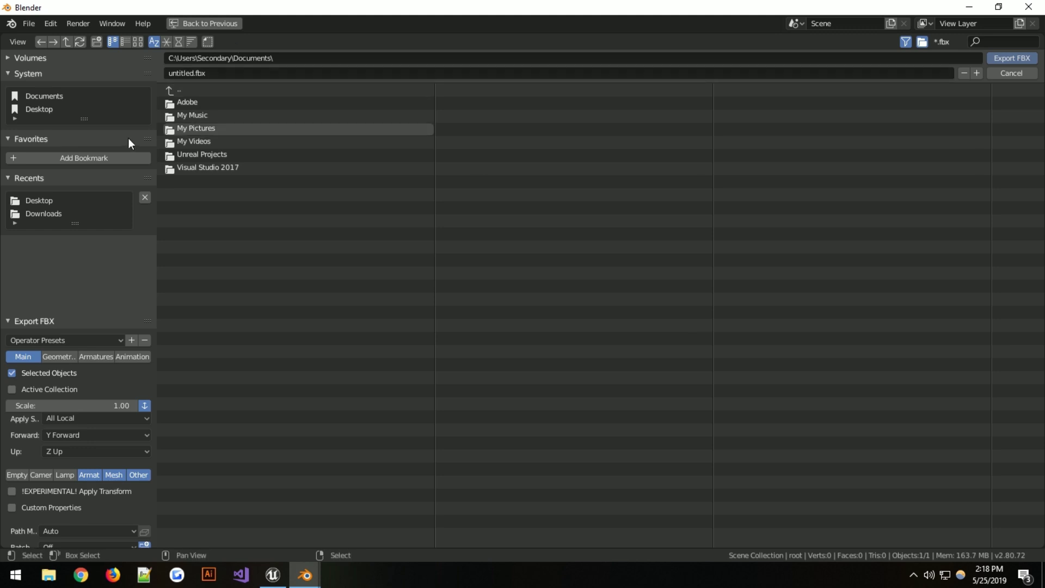
pyautogui.click(33, 200)
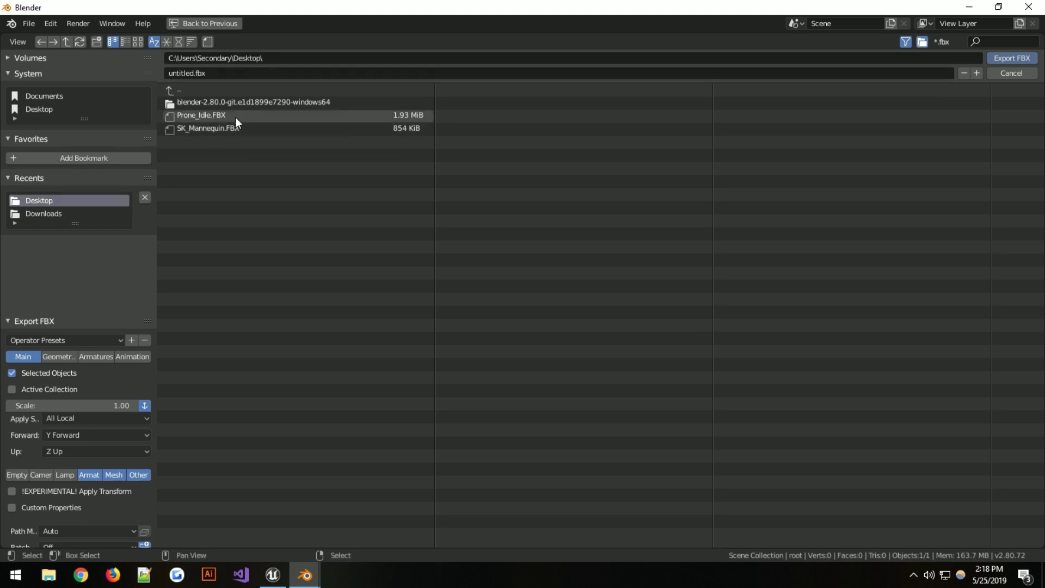
pyautogui.click(196, 74)
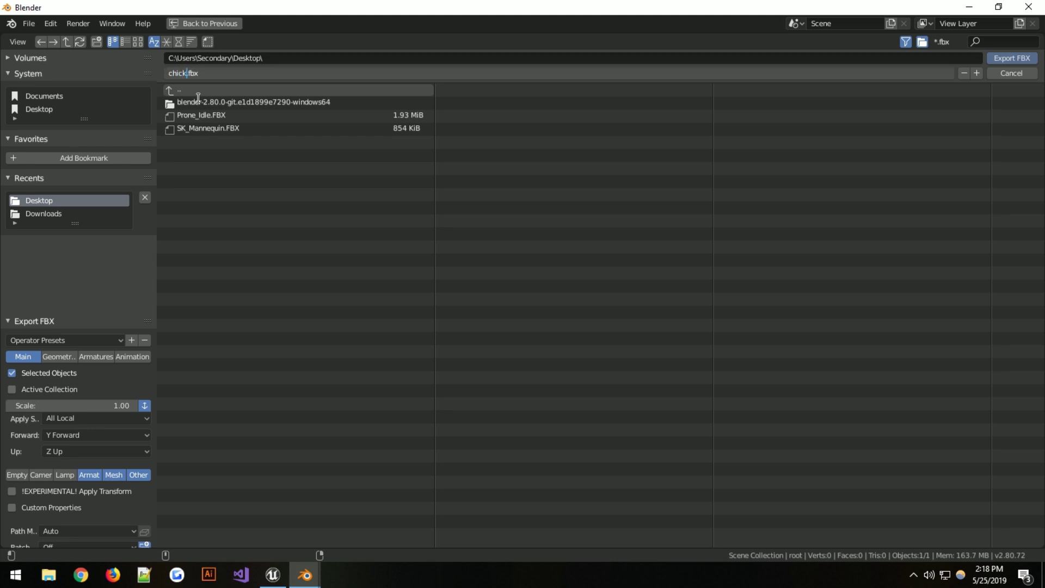
pyautogui.write('chickenfoot')
pyautogui.press('Return')
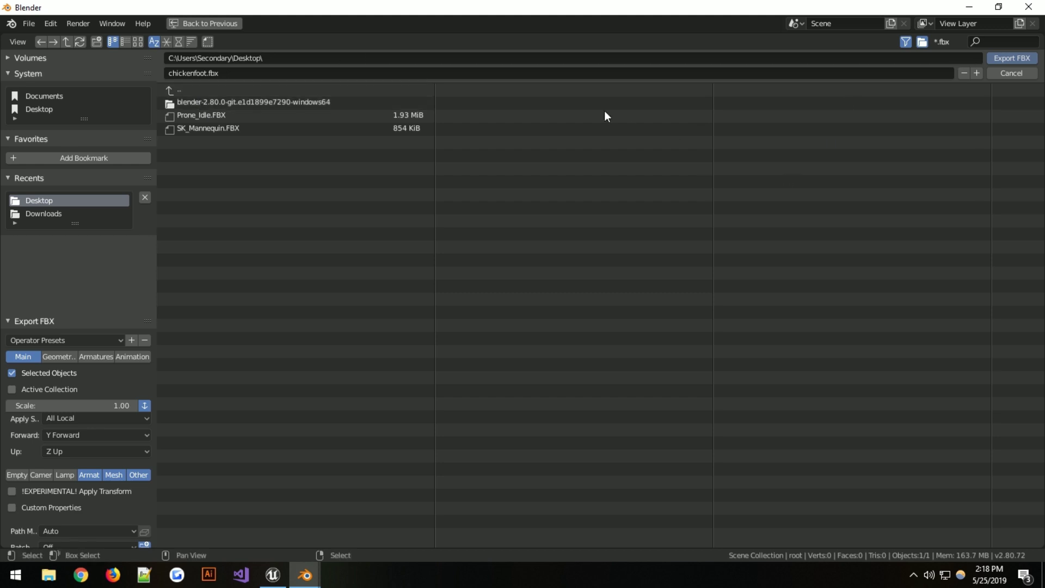
pyautogui.click(1003, 58)
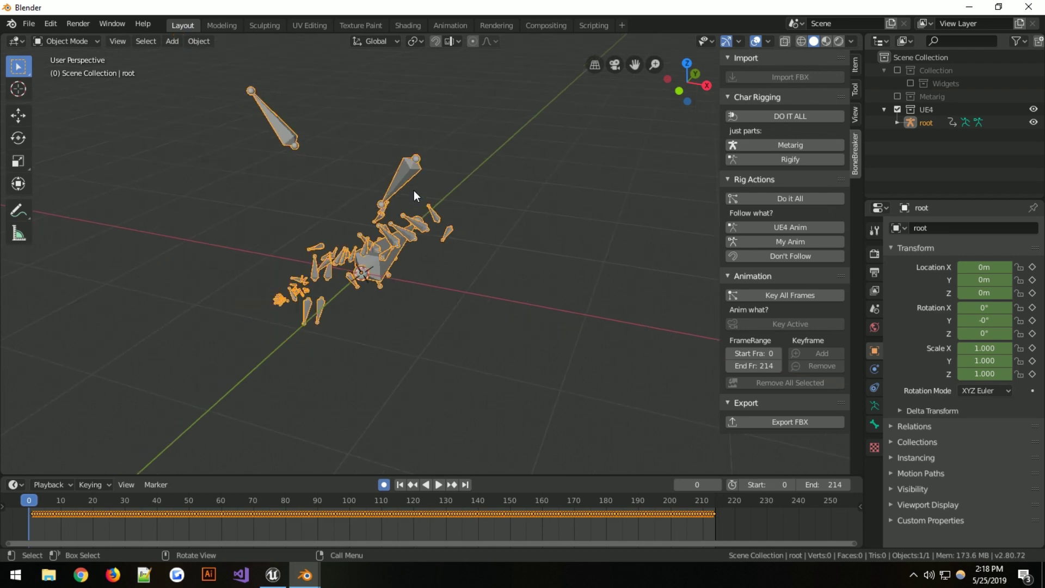
# Switch to Unreal Editor and choose chickenfoot.fbx from the Desktop for import into the AnimStarterPack folder.
pyautogui.click(271, 575)
pyautogui.scroll(-2, 385, 434)
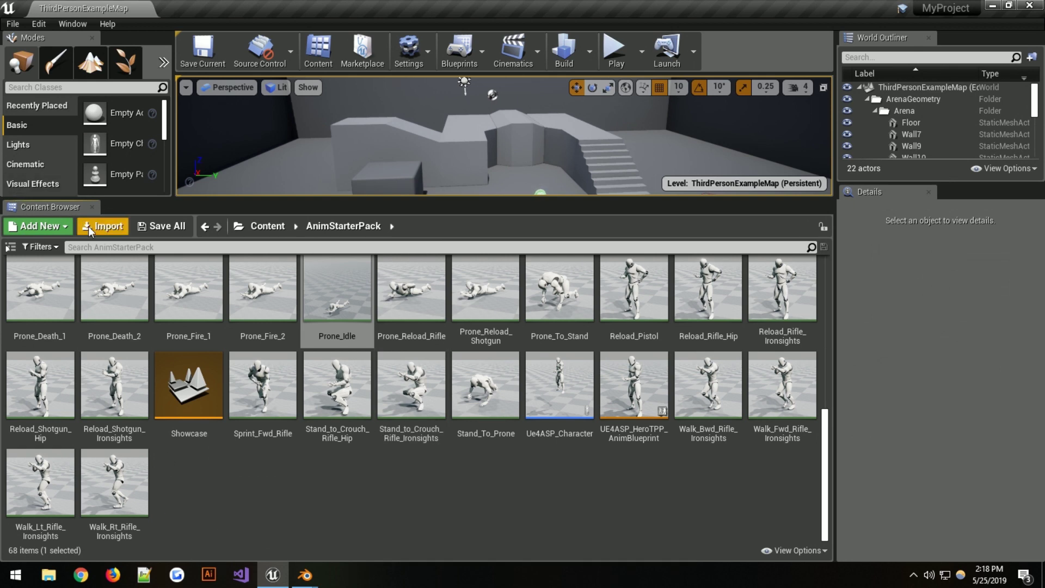
pyautogui.click(90, 228)
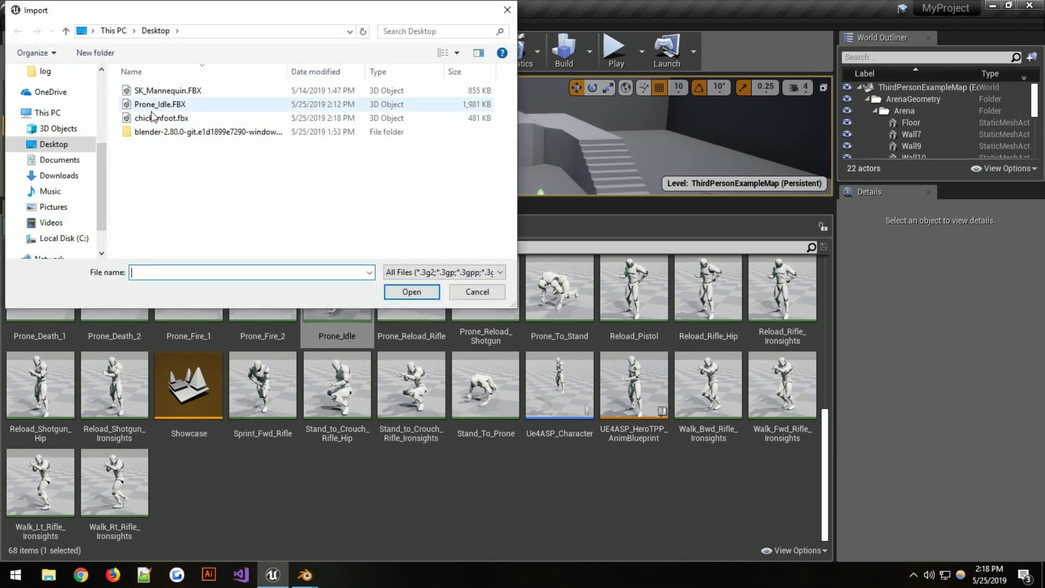
pyautogui.click(153, 116)
pyautogui.click(412, 292)
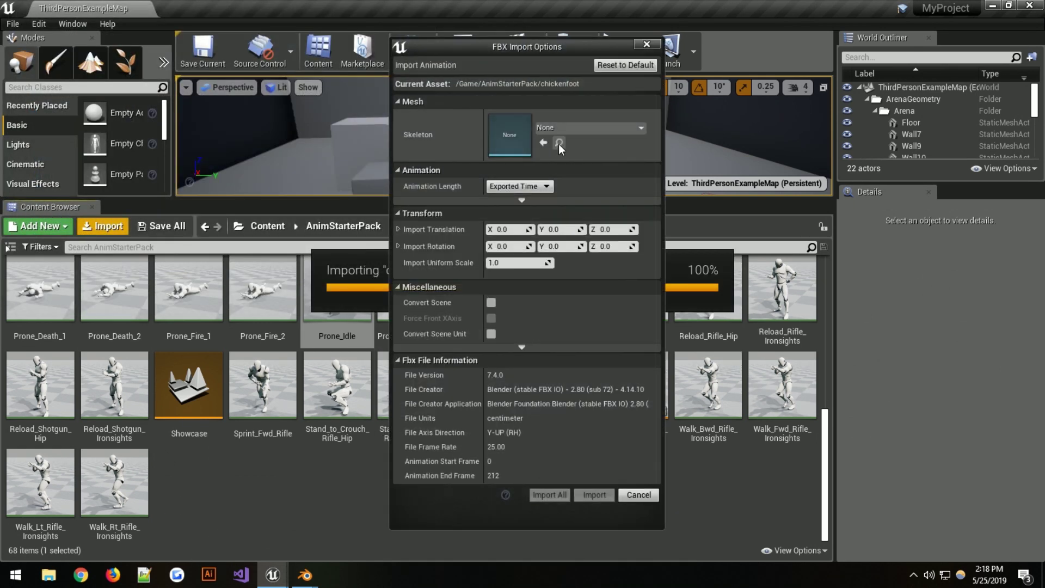
# Assign UE4_Mannequin_Skeleton as the skeleton and import the chickenfoot animation.
pyautogui.click(588, 127)
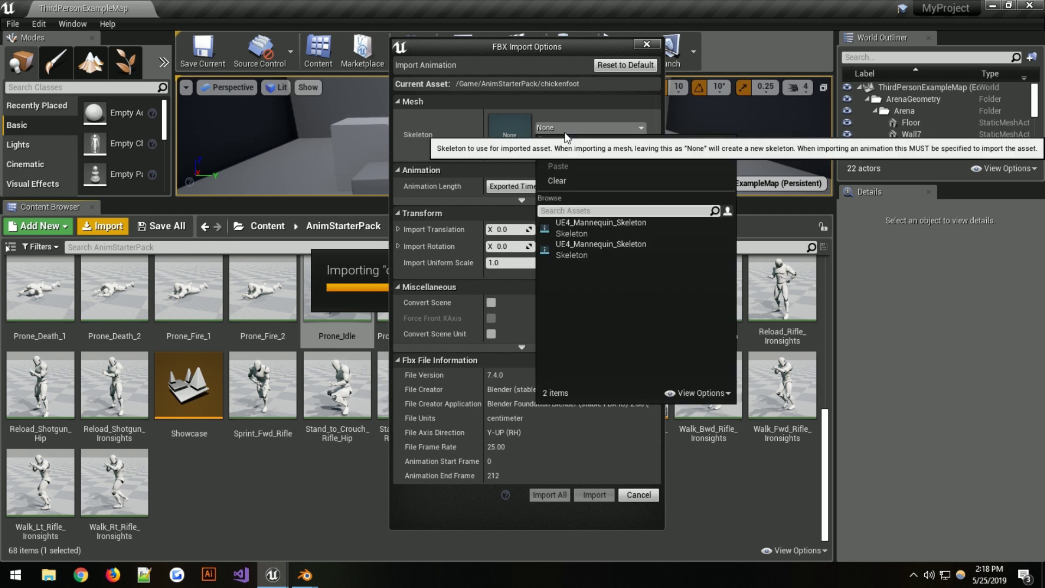
pyautogui.click(569, 243)
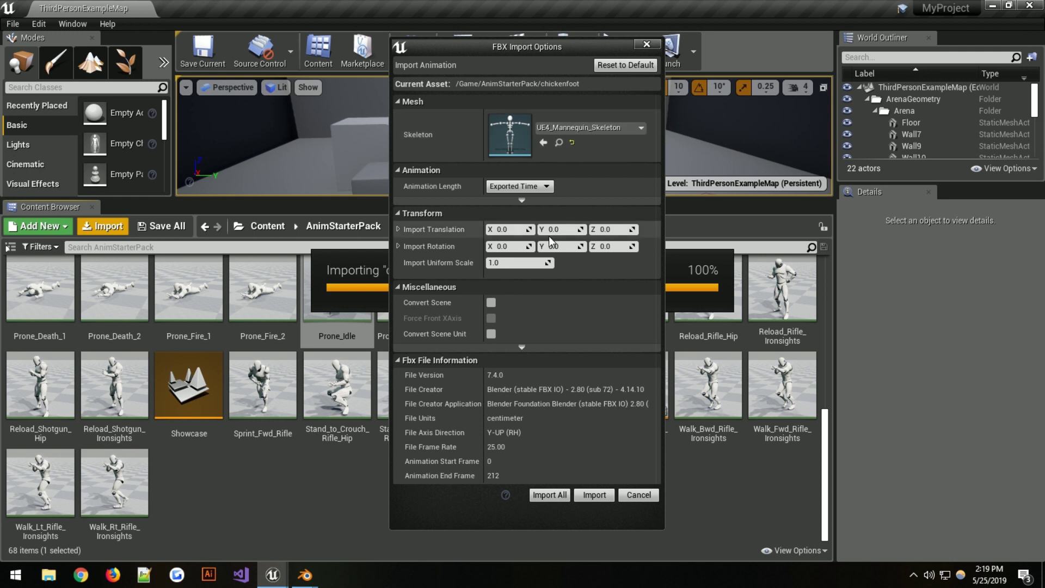
pyautogui.click(586, 127)
pyautogui.click(579, 243)
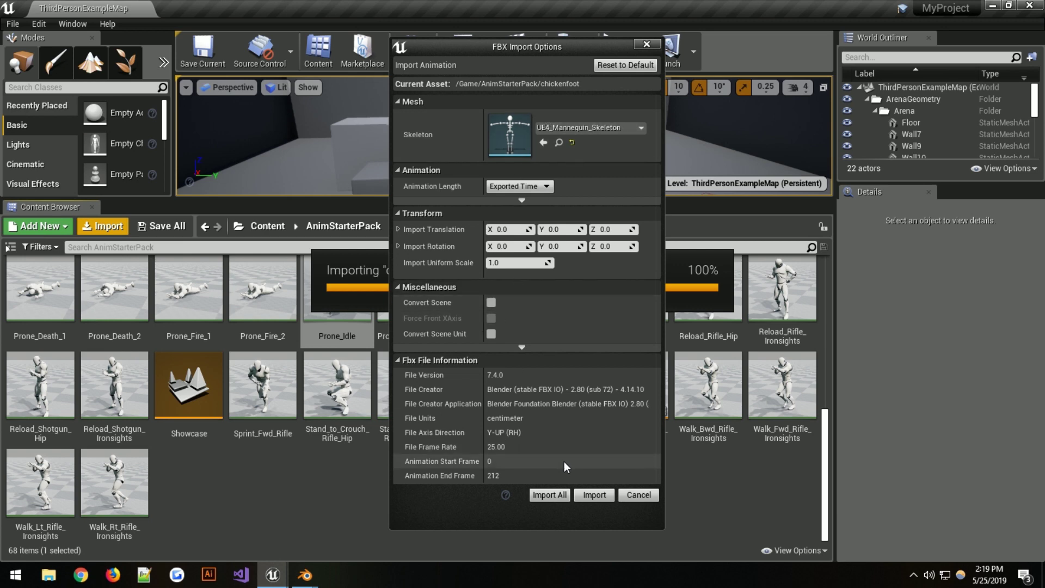
pyautogui.click(588, 497)
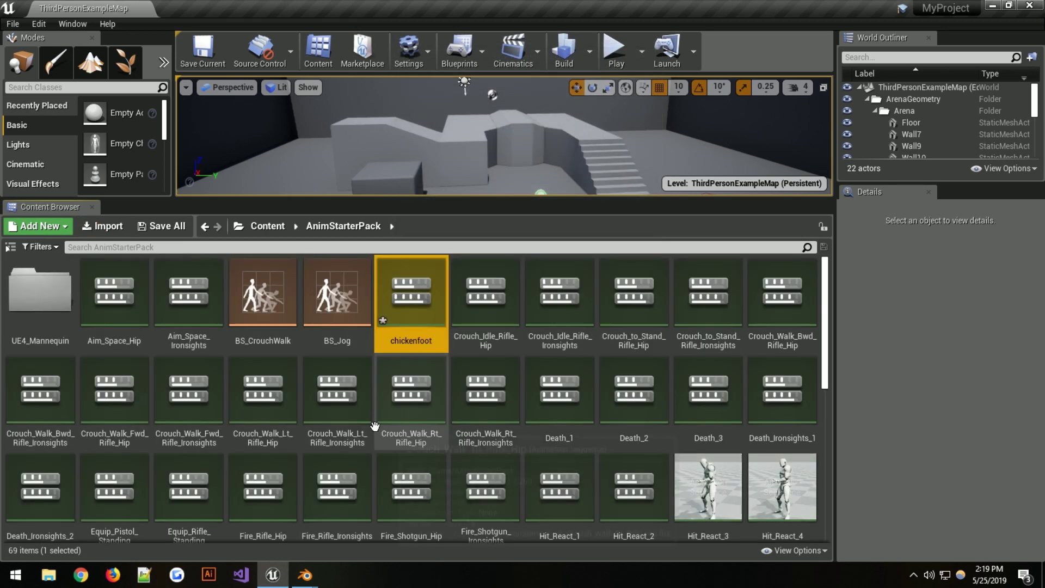
# Open the chickenfoot animation asset and examine the mannequin's left leg movement from the side.
pyautogui.doubleClick(411, 294)
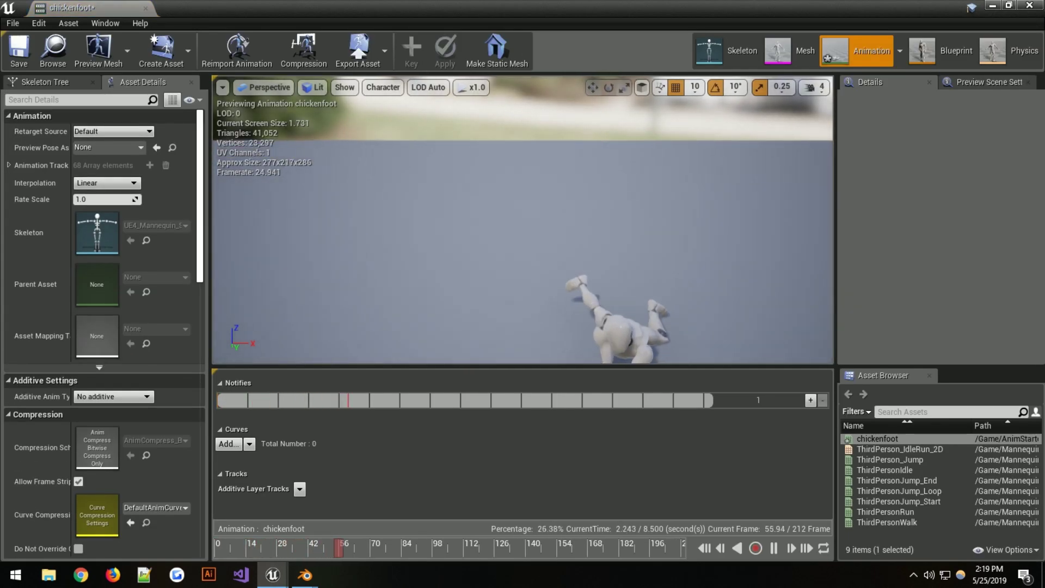
pyautogui.moveTo(592, 306); pyautogui.dragTo(664, 343, button='right')
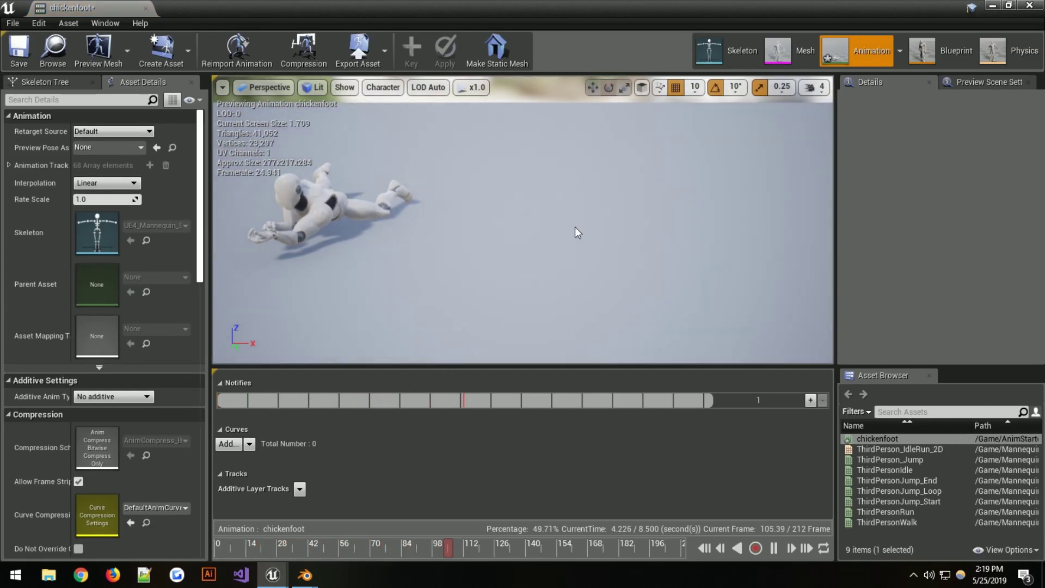
pyautogui.moveTo(567, 186); pyautogui.dragTo(586, 172, button='right')
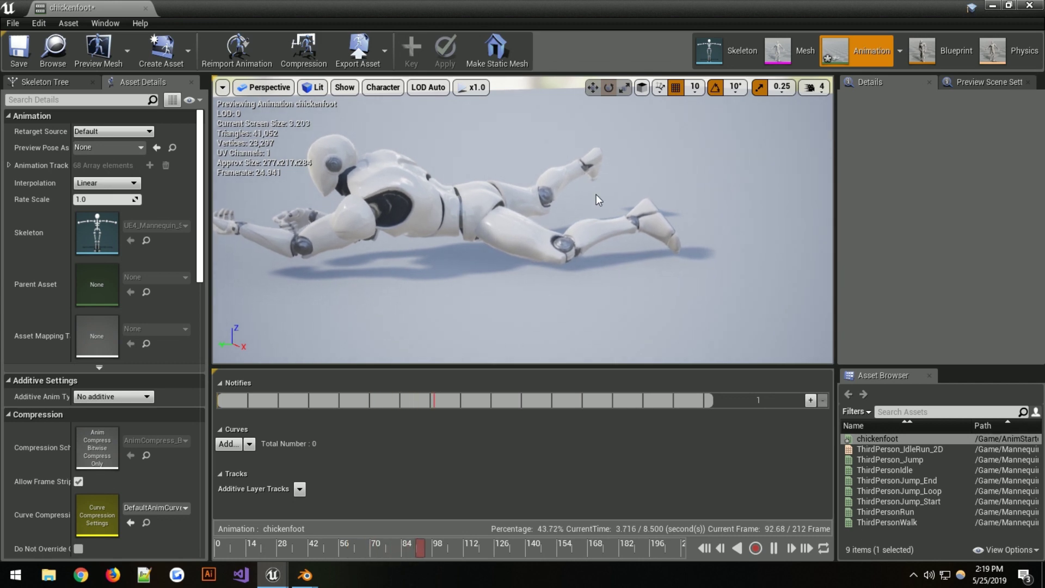
pyautogui.moveTo(596, 200); pyautogui.dragTo(593, 191, button='right')
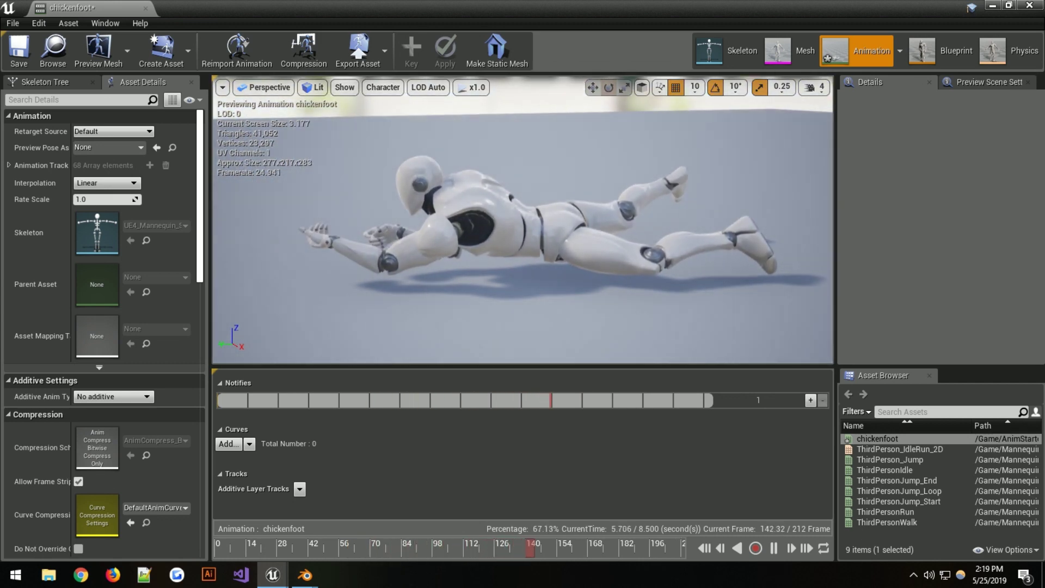